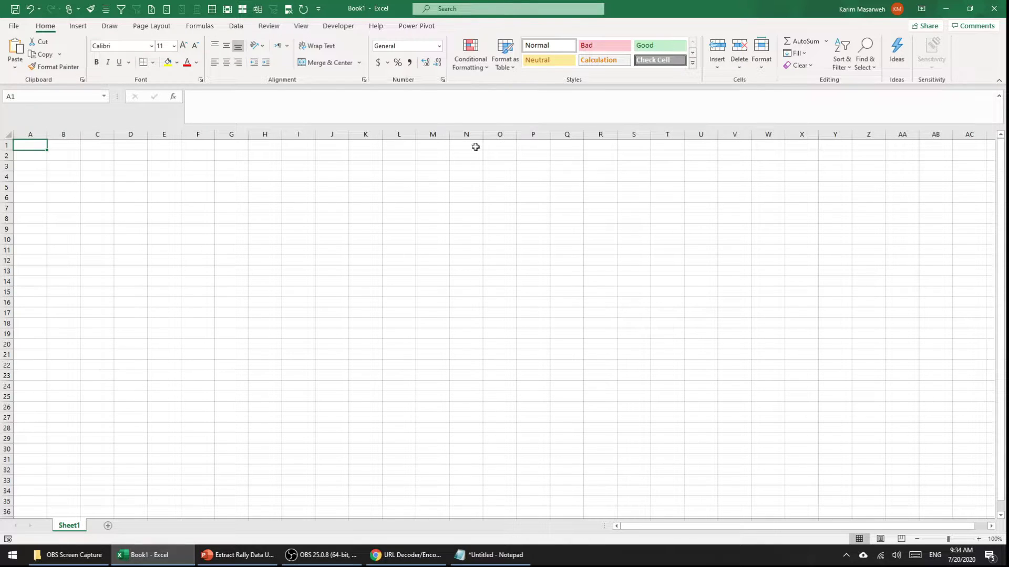
Step: Create a new blank query via Data > Get Data > From Other Sources > Blank Query
{"action": "left_click", "coordinate": [236, 27]}
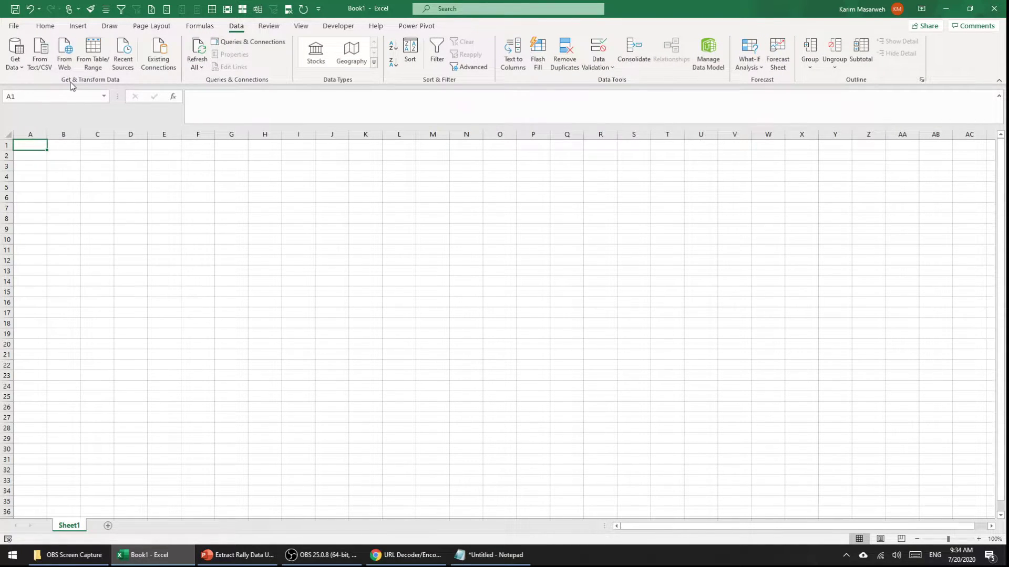
{"action": "left_click", "coordinate": [15, 55]}
{"action": "mouse_move", "coordinate": [40, 87]}
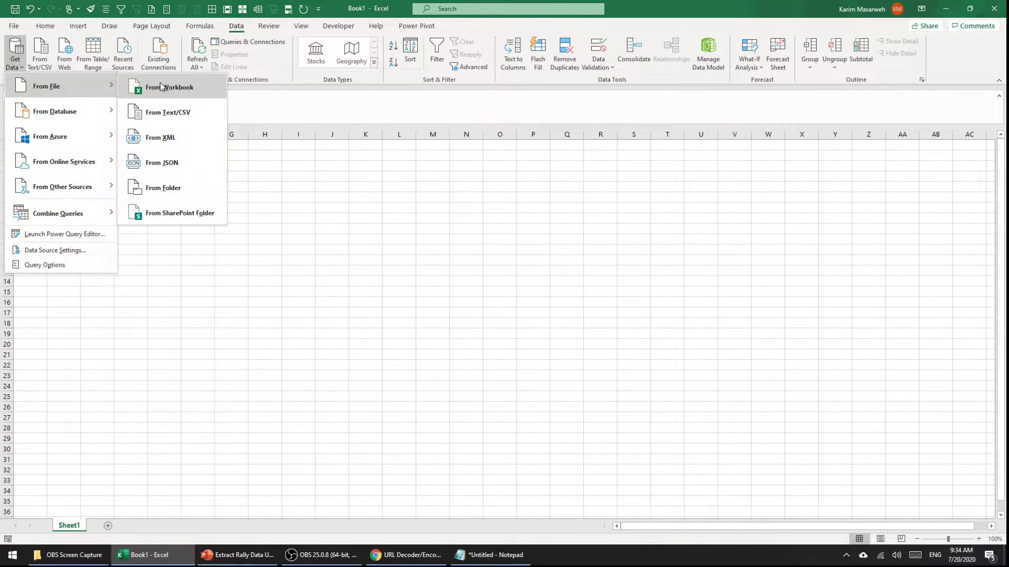
{"action": "mouse_move", "coordinate": [102, 115]}
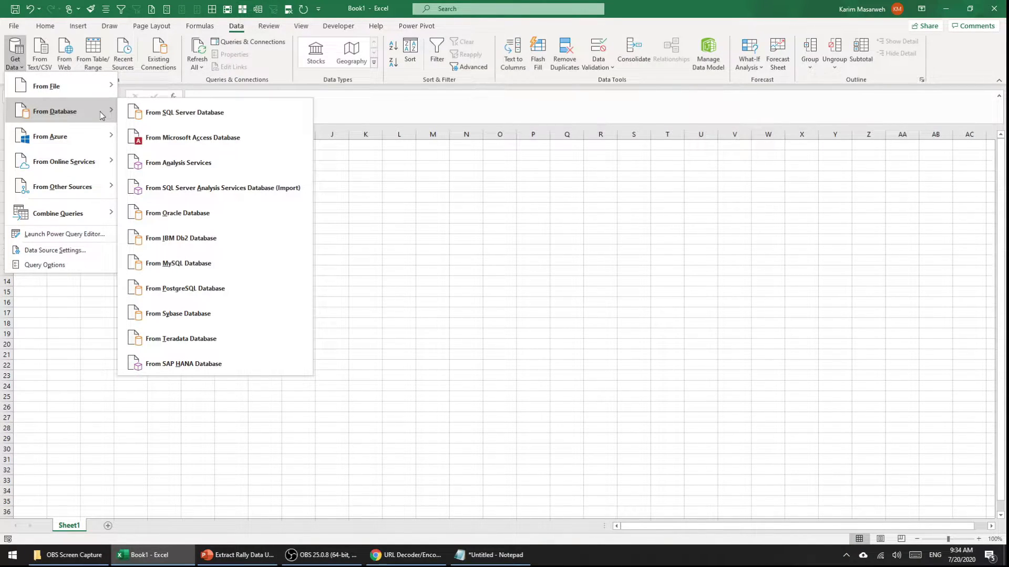
{"action": "mouse_move", "coordinate": [100, 88]}
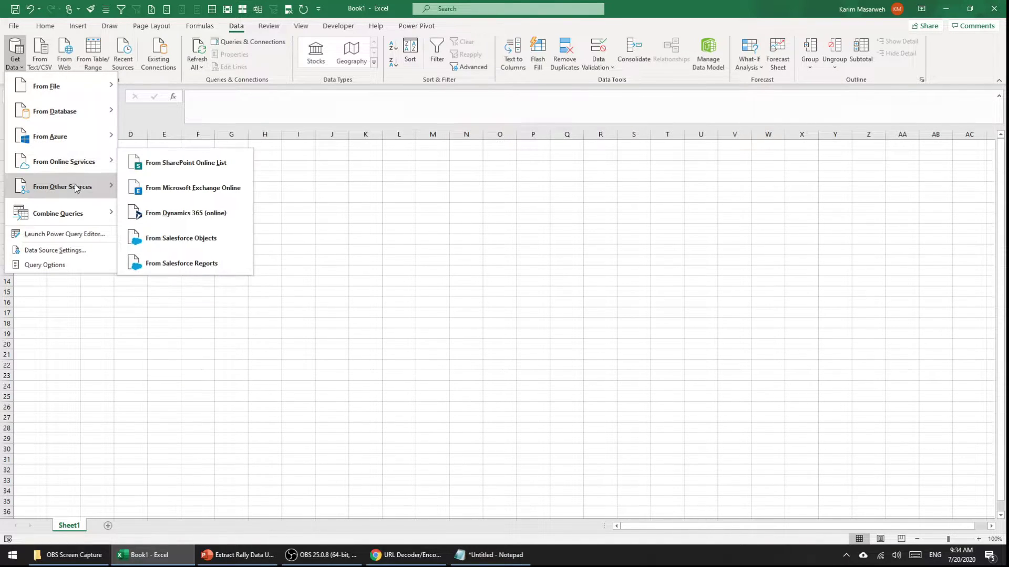
{"action": "mouse_move", "coordinate": [42, 190]}
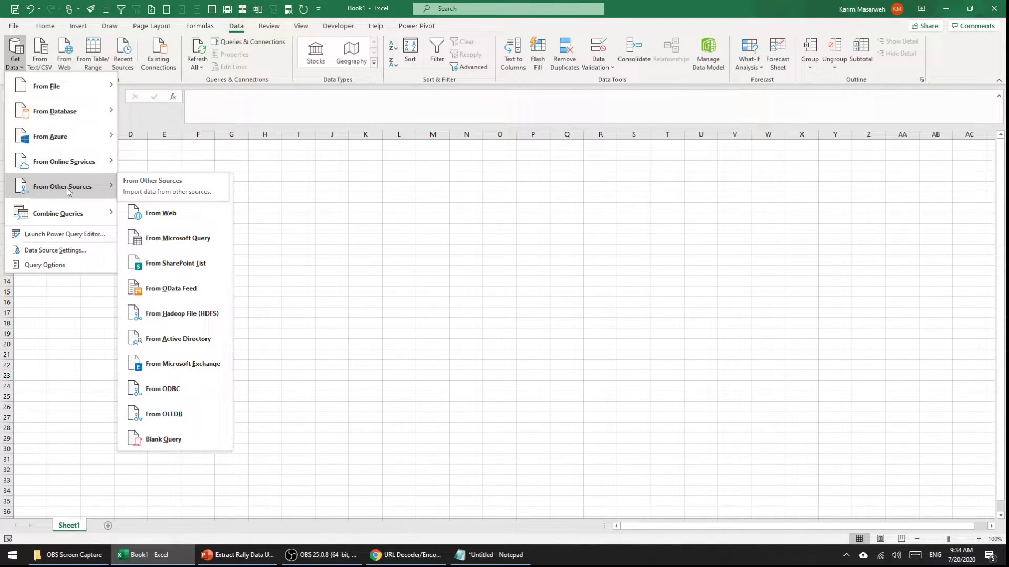
{"action": "left_click", "coordinate": [165, 447]}
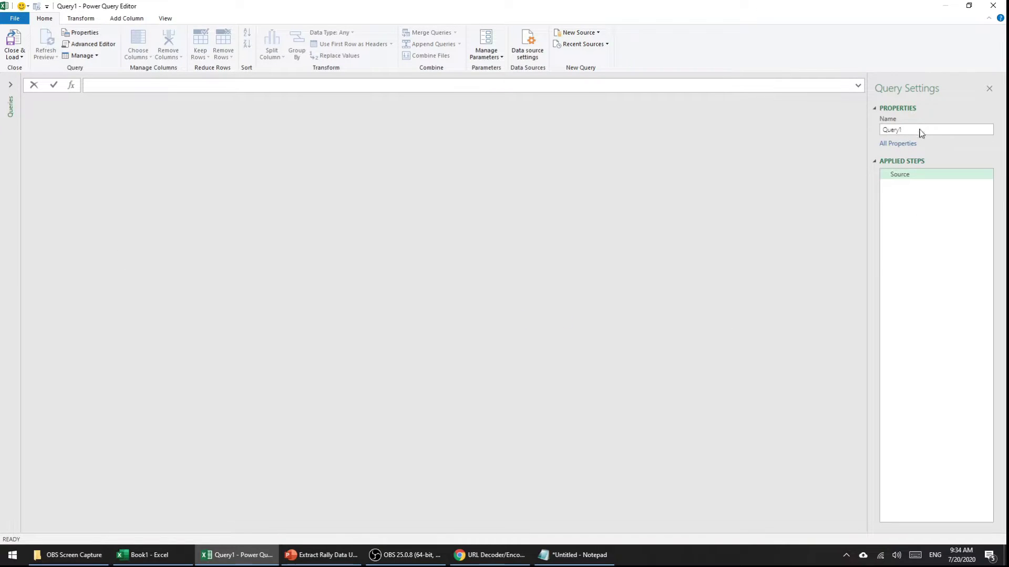
Step: Rename Query1 to 'USs Created Before 10 days ago' and place the cursor in the formula bar
{"action": "left_click", "coordinate": [917, 130]}
{"action": "type", "text": "US$"}
{"action": "type", "text": " Create"}
{"action": "type", "text": "d Befo"}
{"action": "type", "text": "re 1"}
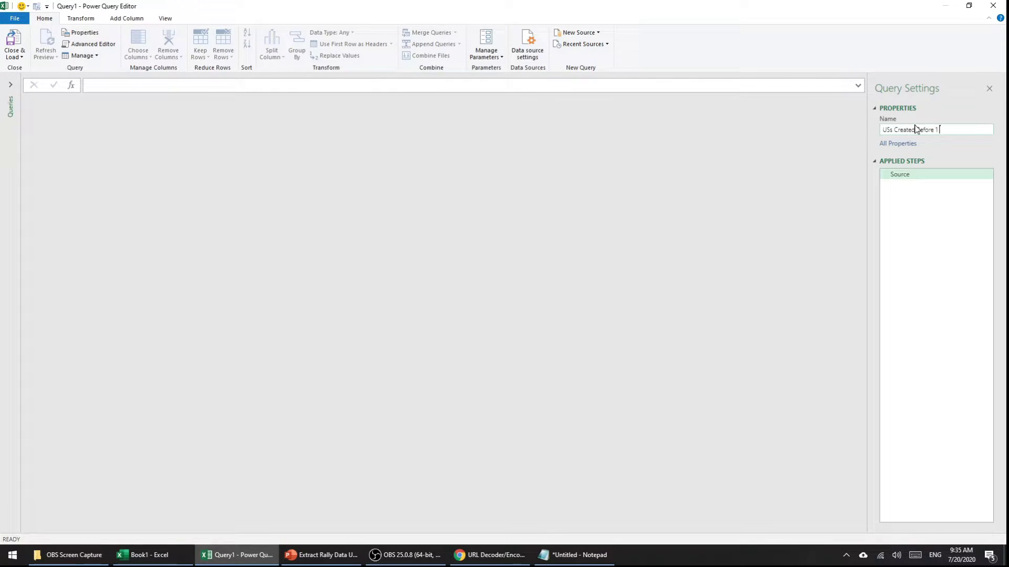
{"action": "type", "text": "0 days ago"}
{"action": "left_click", "coordinate": [906, 176]}
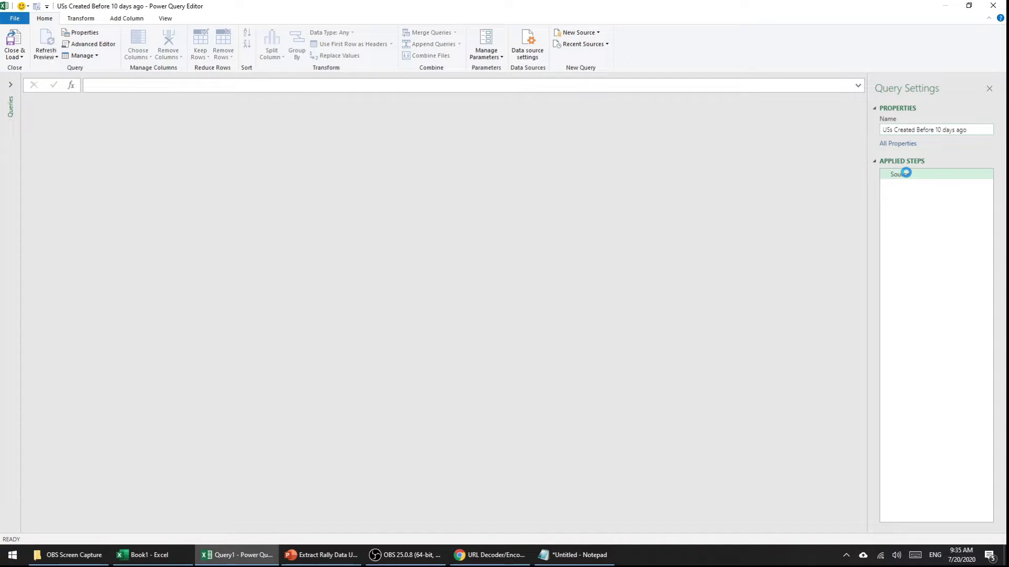
{"action": "left_click", "coordinate": [105, 85]}
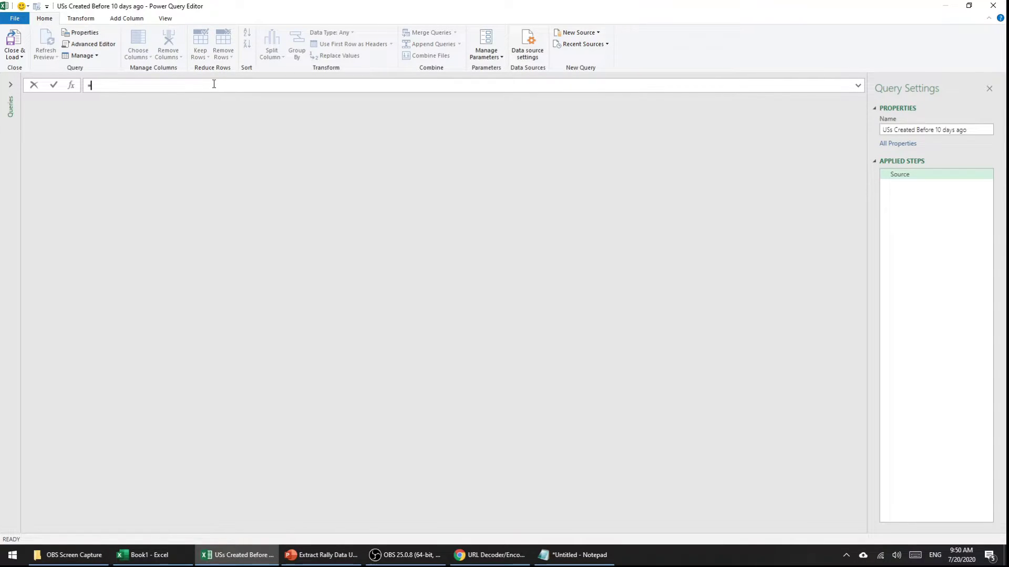
Step: Write =Json.Document(Web.Contents("")) with autocomplete, then bring up the documentation slide
{"action": "type", "text": "Json"}
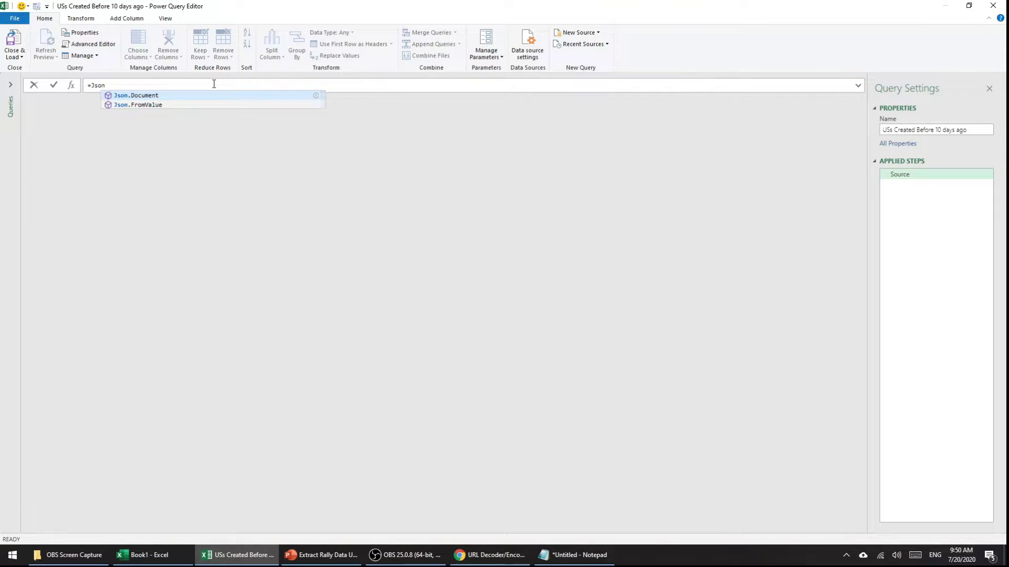
{"action": "key", "text": "Tab"}
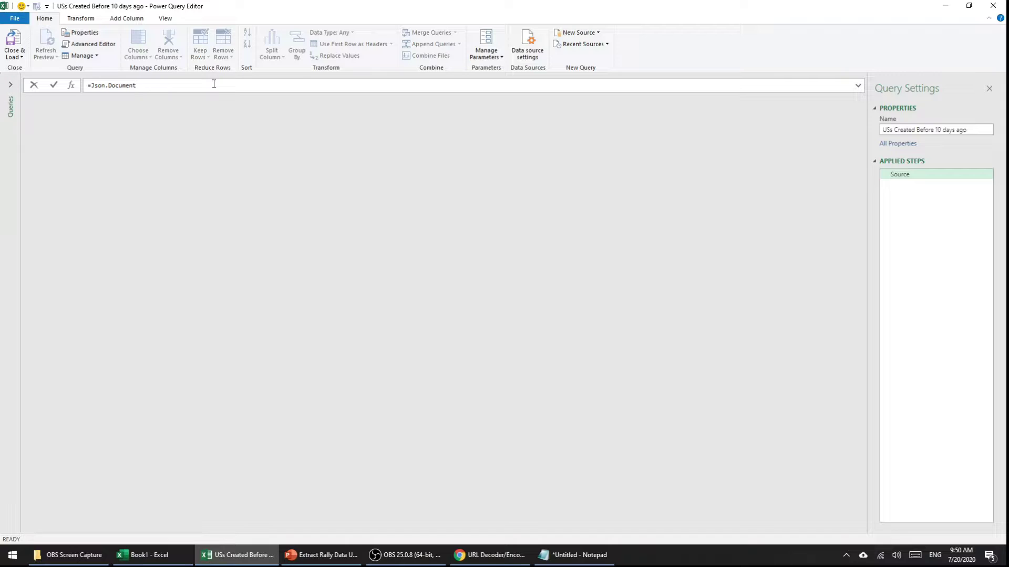
{"action": "type", "text": "(Web"}
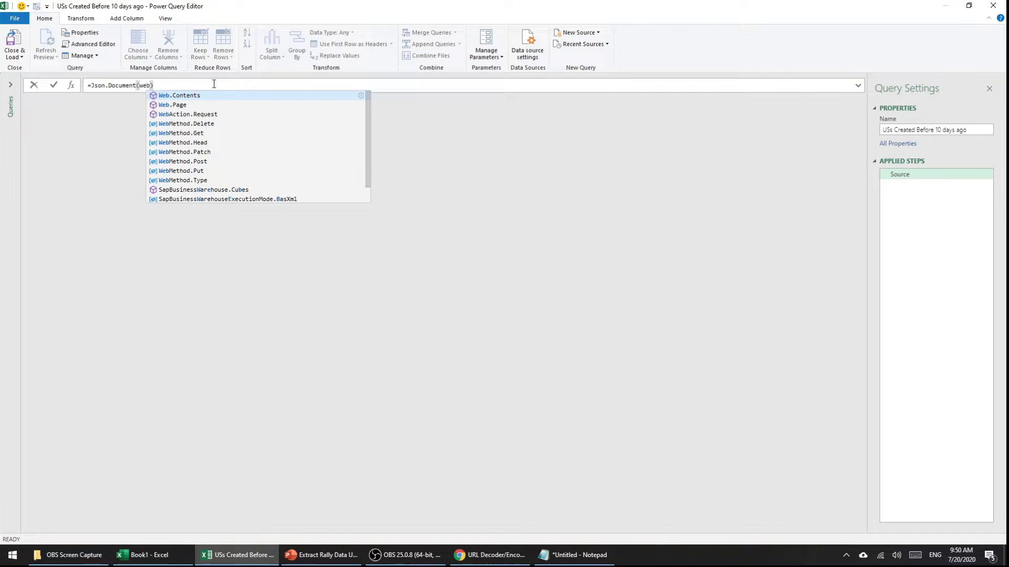
{"action": "key", "text": "Tab"}
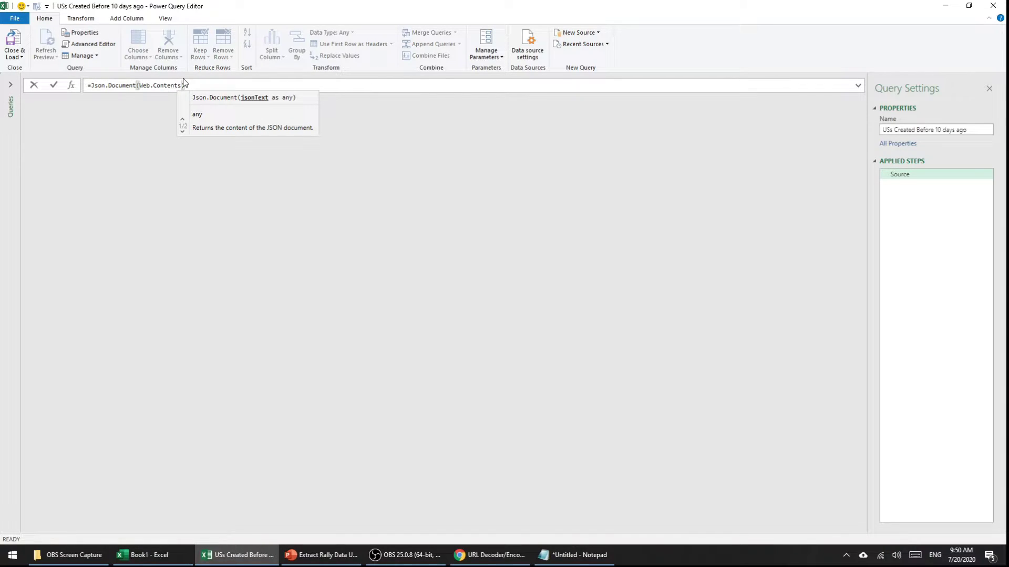
{"action": "type", "text": ")"}
{"action": "left_click", "coordinate": [190, 83]}
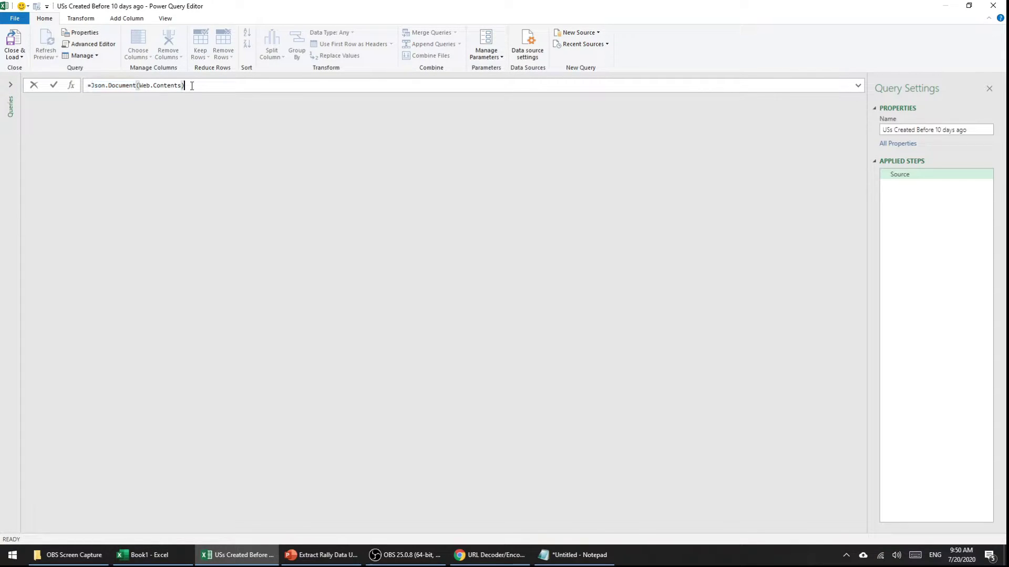
{"action": "key", "text": "Left"}
{"action": "type", "text": "("}
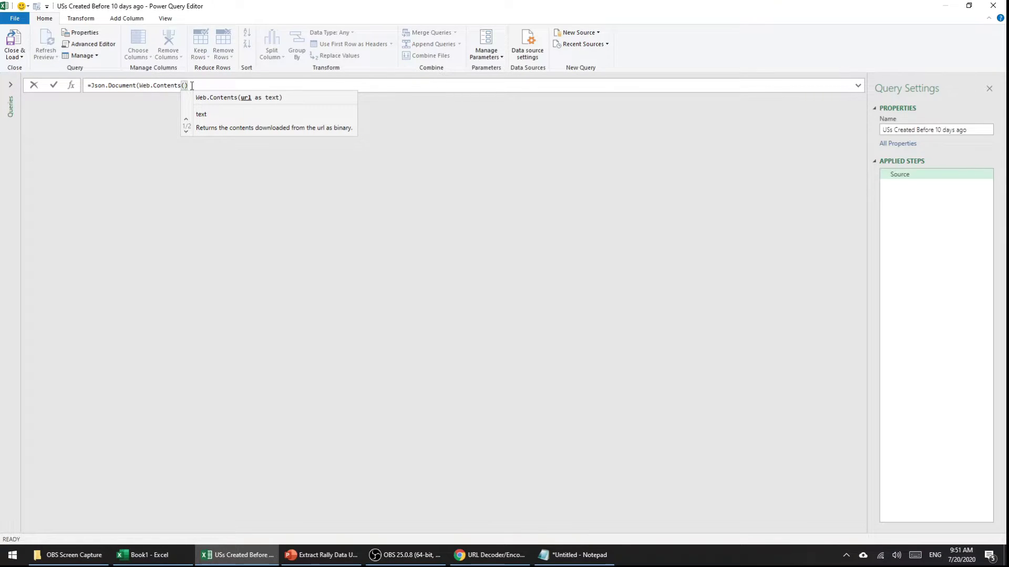
{"action": "type", "text": "\""}
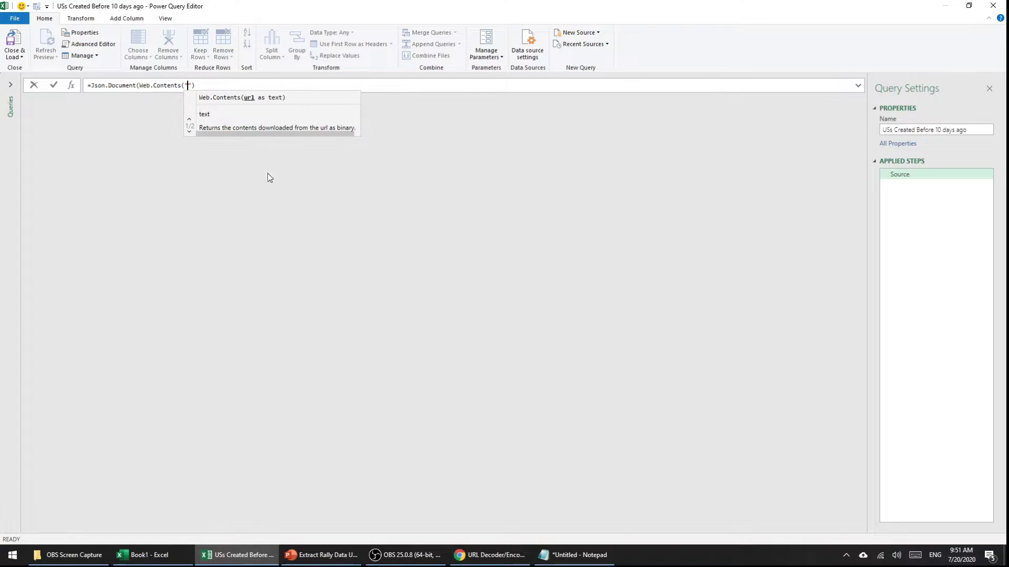
{"action": "left_click", "coordinate": [325, 554]}
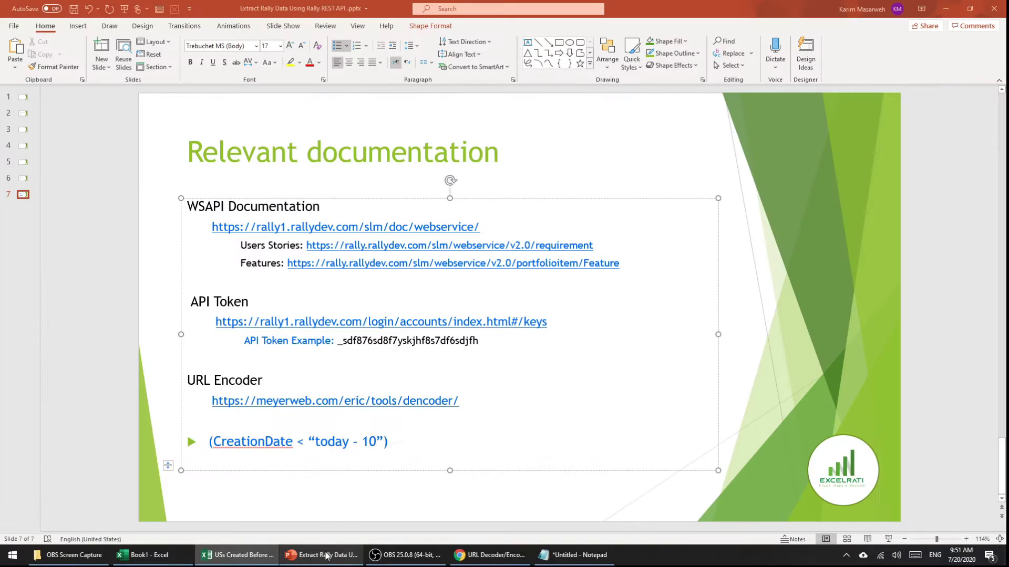
Step: Paste the Rally user stories endpoint URL into Web.Contents and append ?query=
{"action": "left_click_drag", "start_coordinate": [598, 246], "coordinate": [307, 245]}
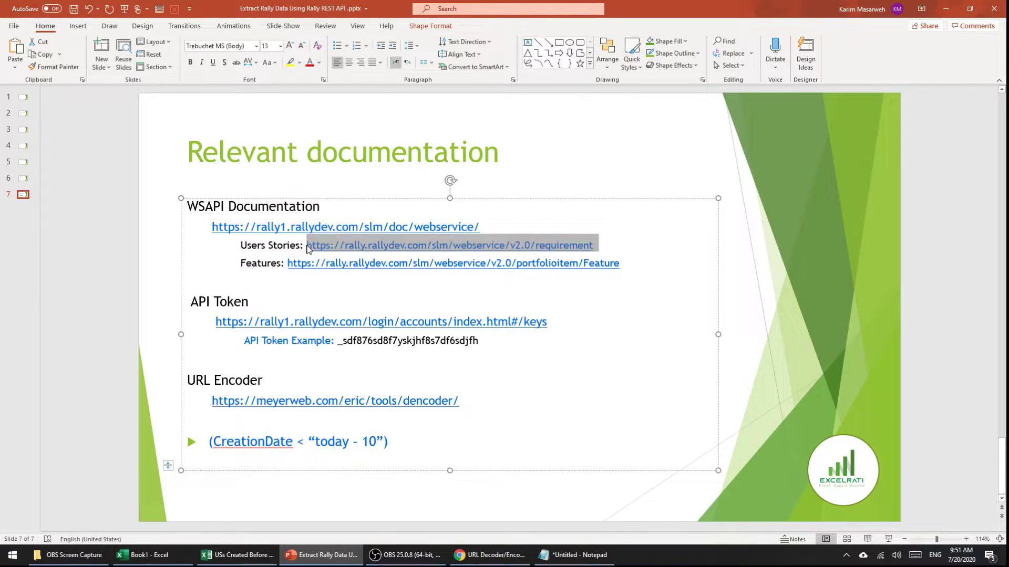
{"action": "left_click", "coordinate": [326, 557]}
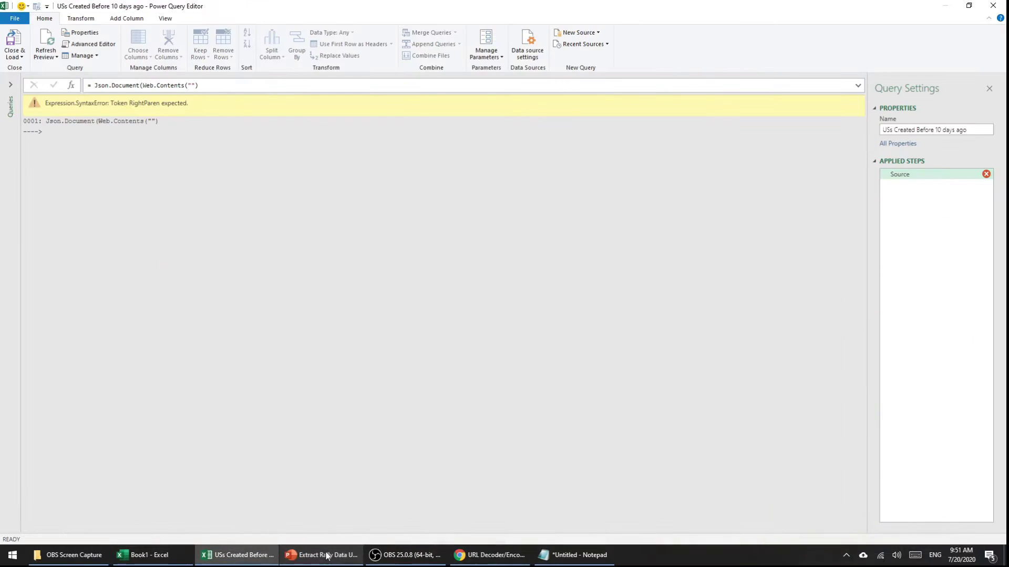
{"action": "key", "text": "ctrl+v"}
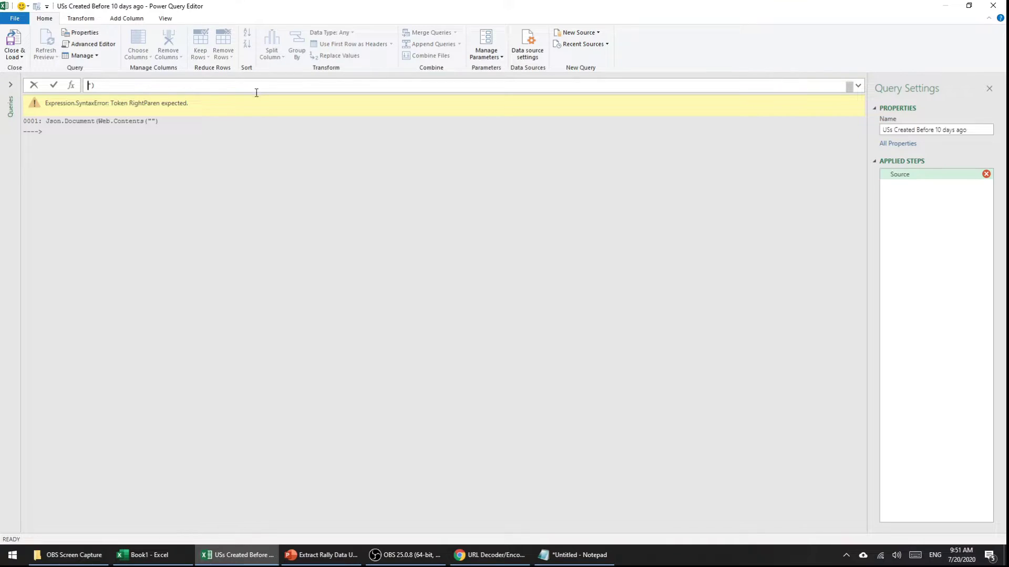
{"action": "left_click", "coordinate": [858, 86]}
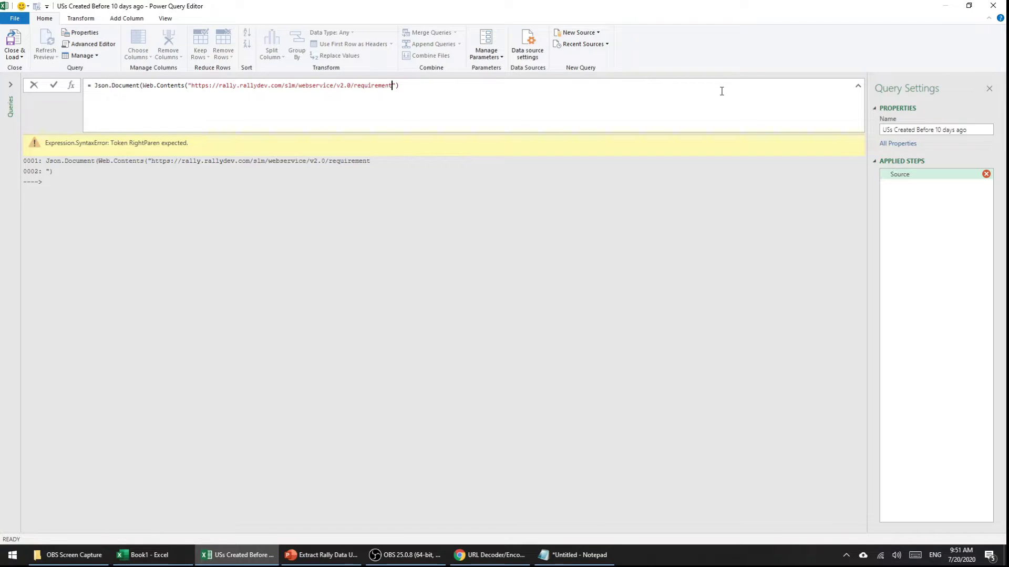
{"action": "type", "text": "?"}
{"action": "type", "text": "query="}
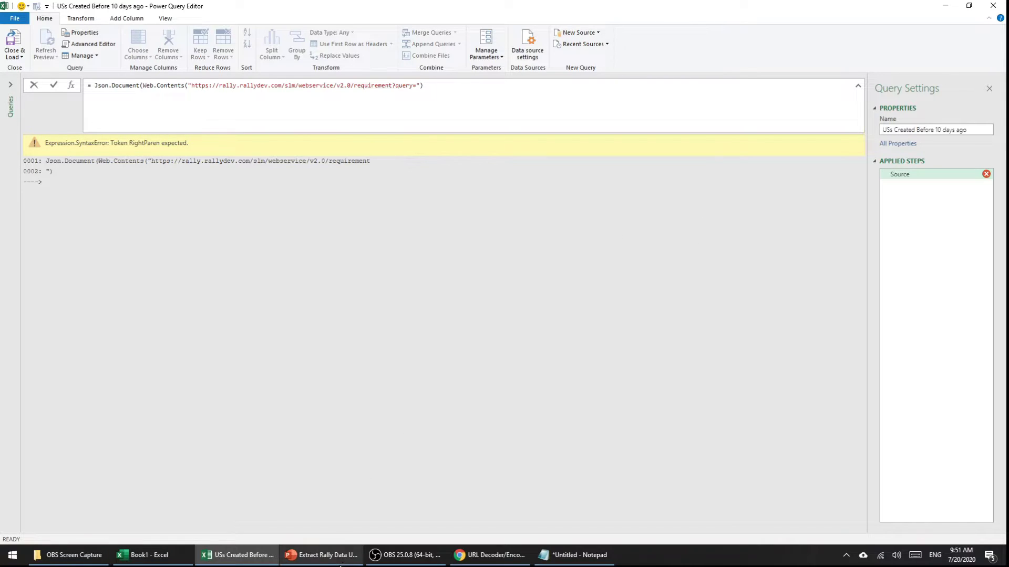
Step: Copy the CreationDate < "today - 10" filter from the slide for the URL encoder
{"action": "left_click", "coordinate": [340, 565]}
{"action": "left_click_drag", "start_coordinate": [389, 444], "coordinate": [210, 441]}
{"action": "key", "text": "ctrl+c"}
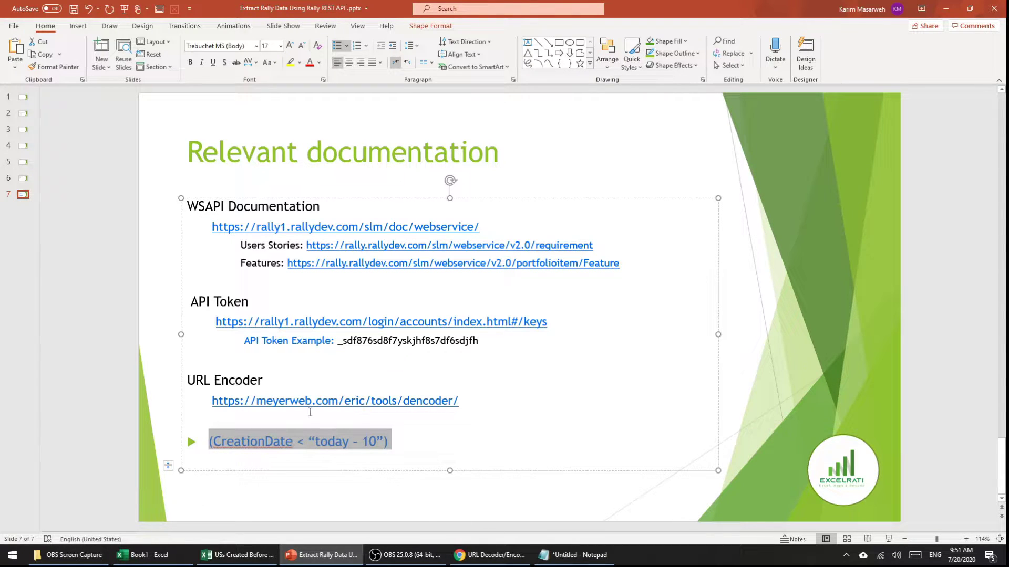
{"action": "left_click", "coordinate": [491, 555]}
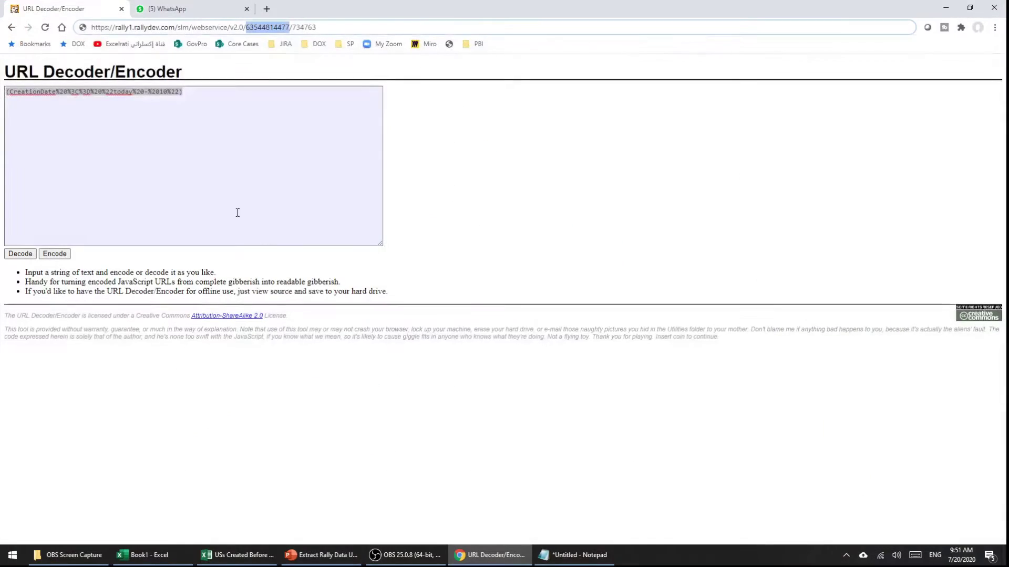
Step: Replace the encoder box contents with the CreationDate filter and URL-encode it
{"action": "left_click_drag", "start_coordinate": [189, 96], "coordinate": [2, 96]}
{"action": "key", "text": "BackSpace"}
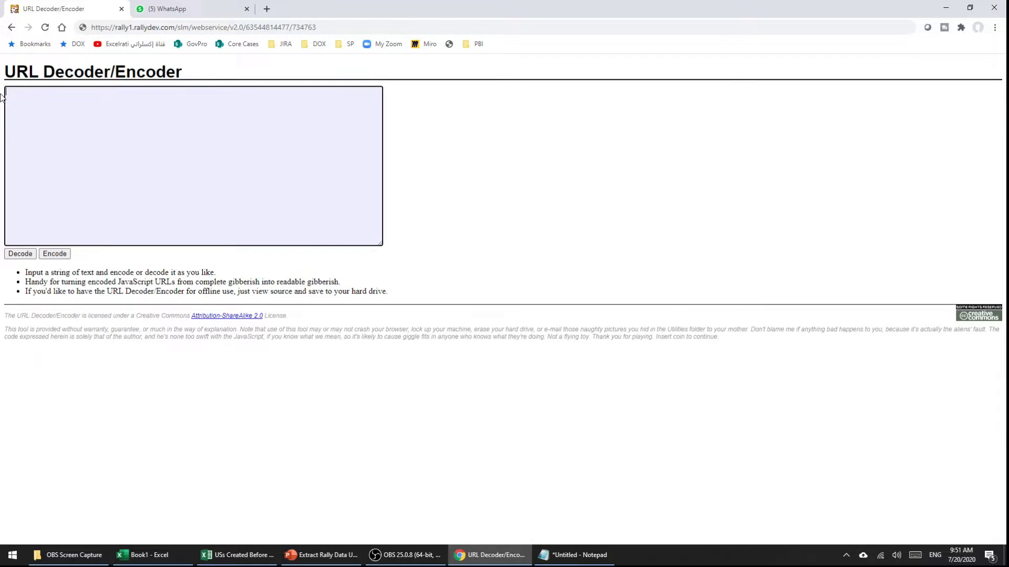
{"action": "key", "text": "ctrl+v"}
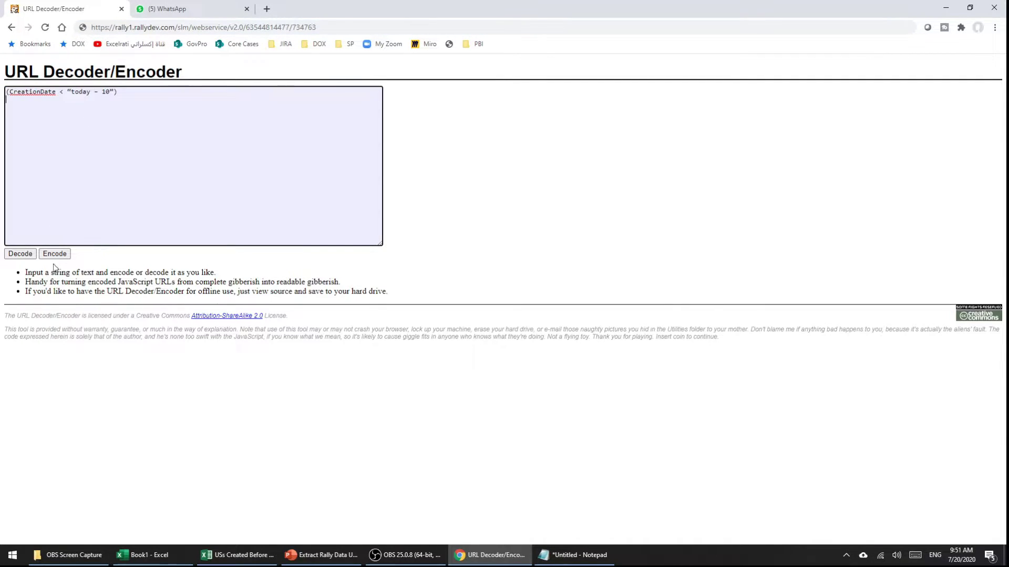
{"action": "left_click", "coordinate": [59, 258]}
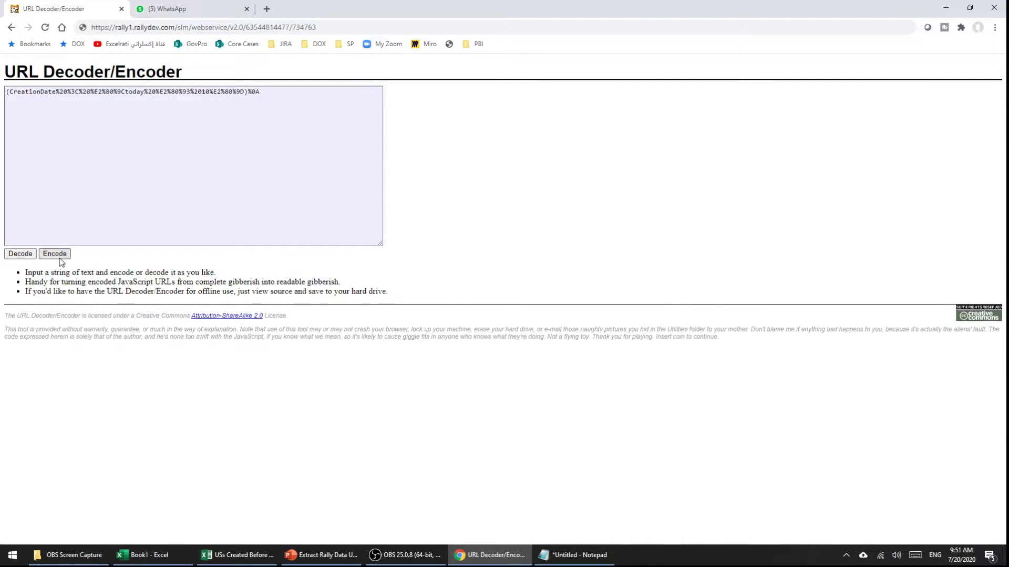
{"action": "left_click", "coordinate": [262, 96]}
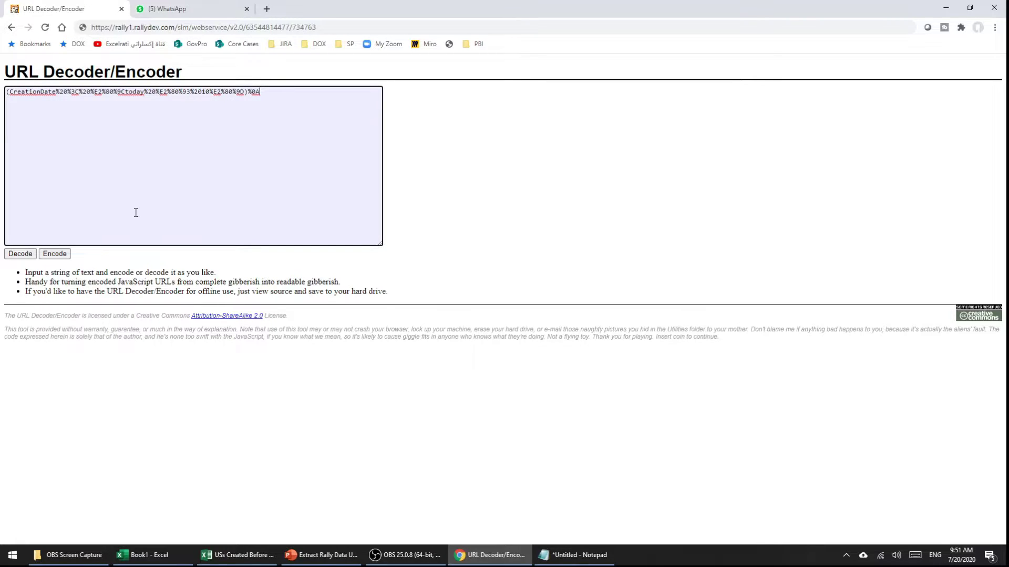
{"action": "left_click", "coordinate": [24, 255]}
{"action": "left_click", "coordinate": [156, 95]}
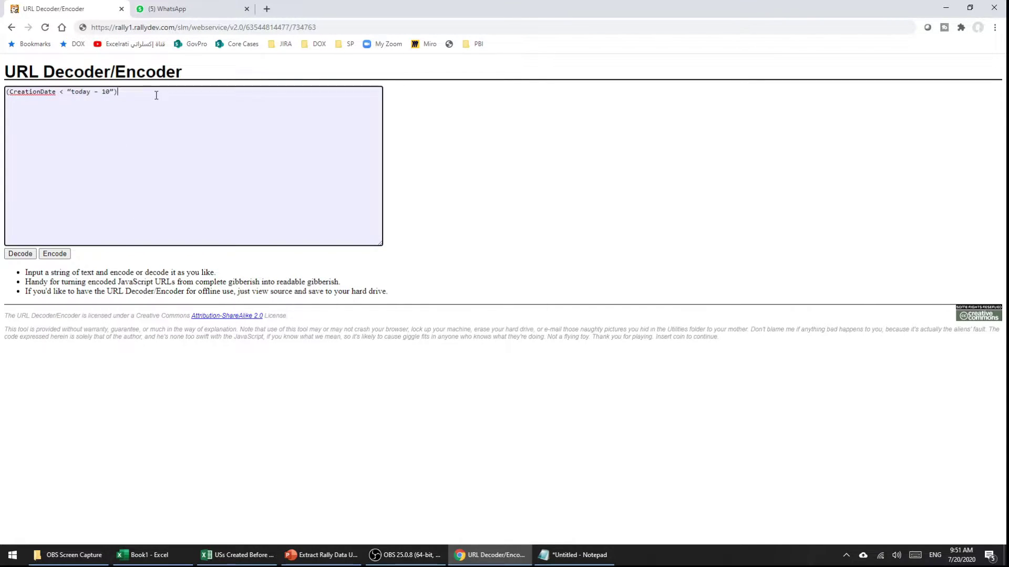
{"action": "left_click_drag", "start_coordinate": [126, 92], "coordinate": [6, 93]}
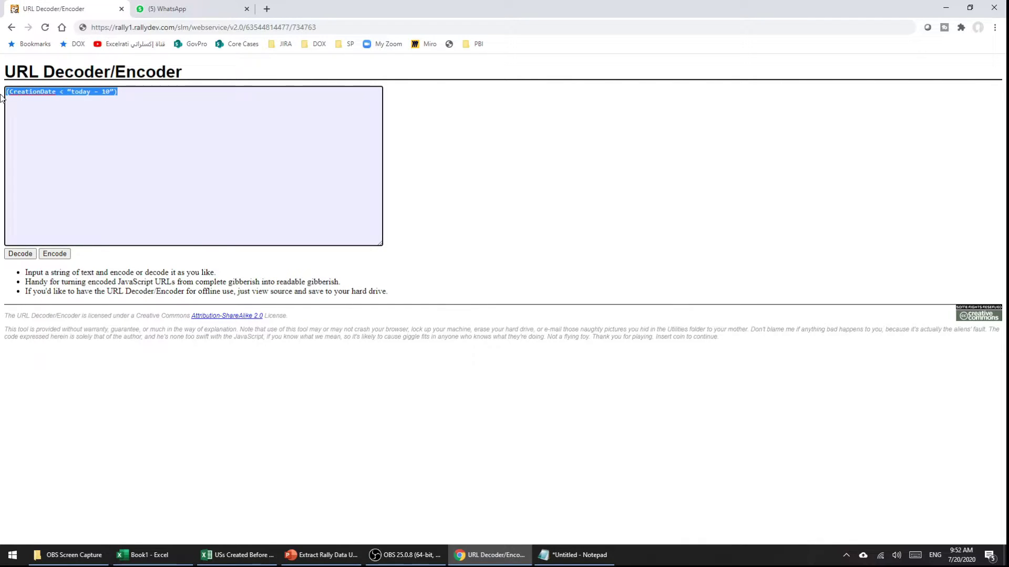
{"action": "left_click", "coordinate": [53, 254]}
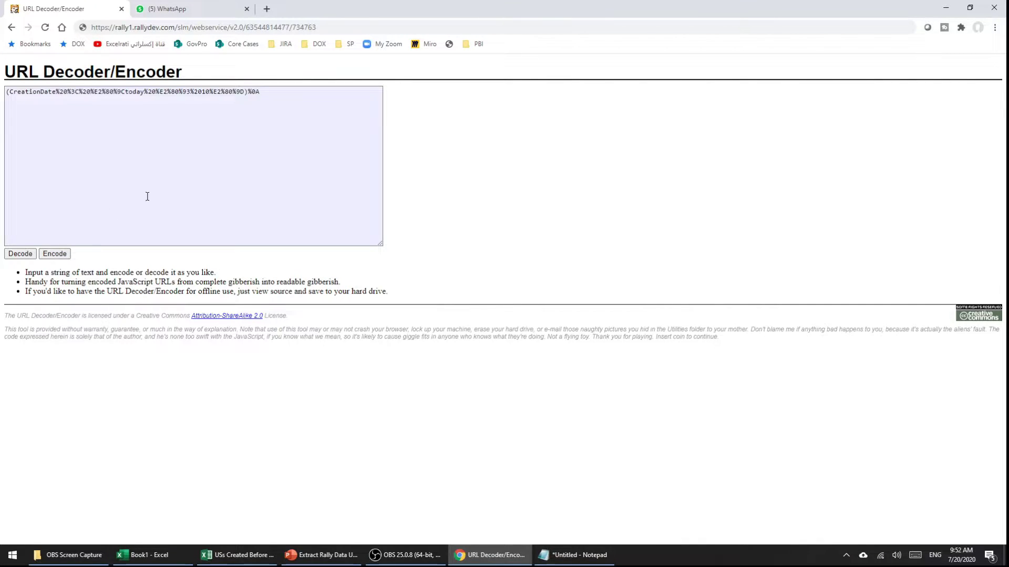
{"action": "left_click_drag", "start_coordinate": [274, 95], "coordinate": [7, 93]}
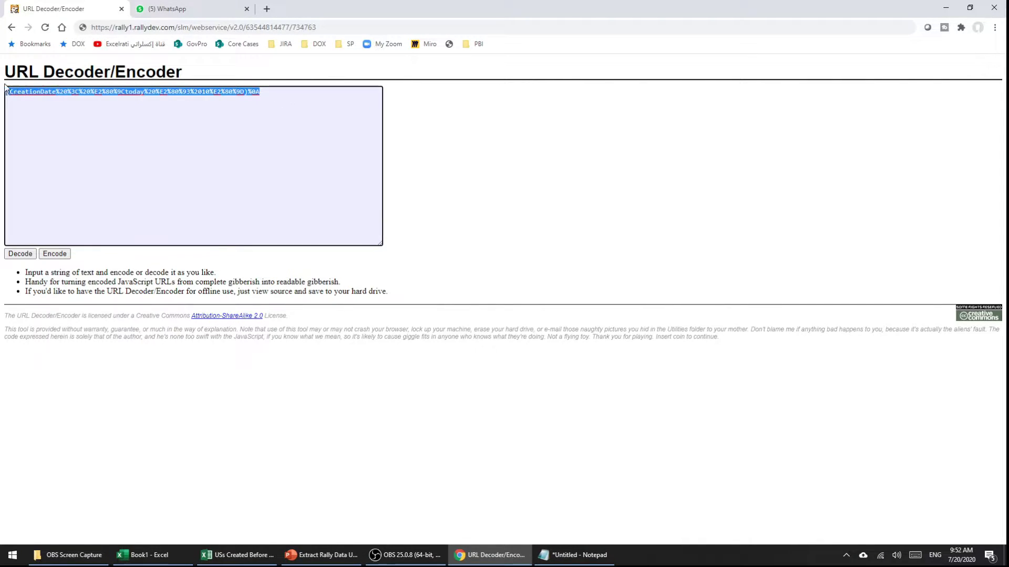
Step: Decode and re-encode the filter, then cut the encoded text from the box
{"action": "left_click", "coordinate": [166, 160]}
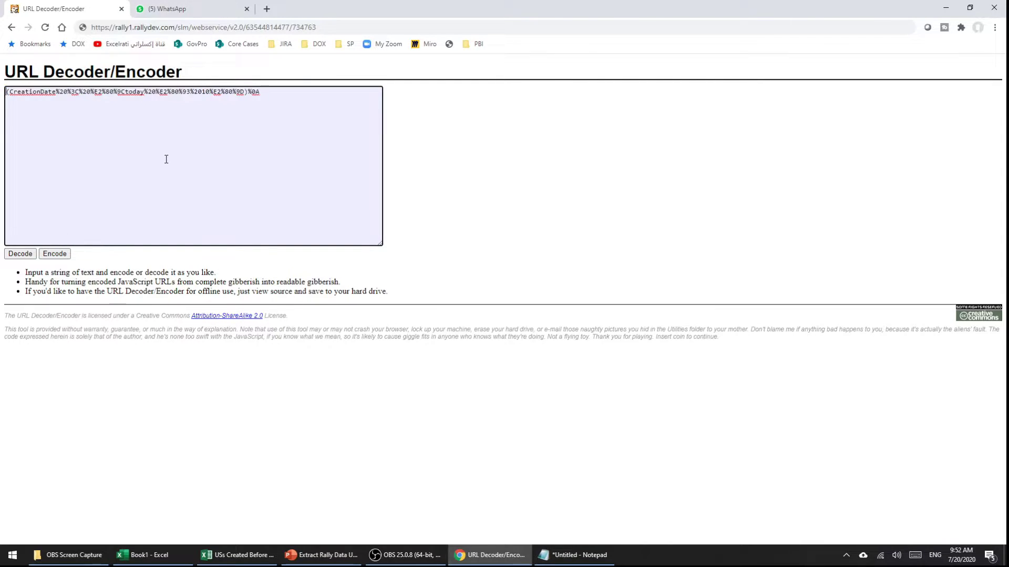
{"action": "left_click", "coordinate": [20, 254]}
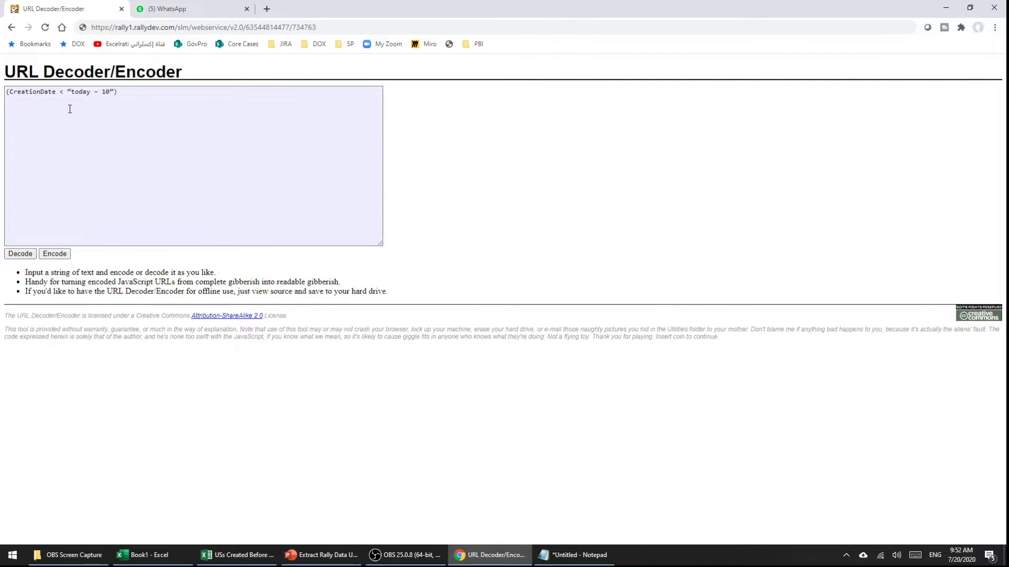
{"action": "left_click", "coordinate": [72, 92]}
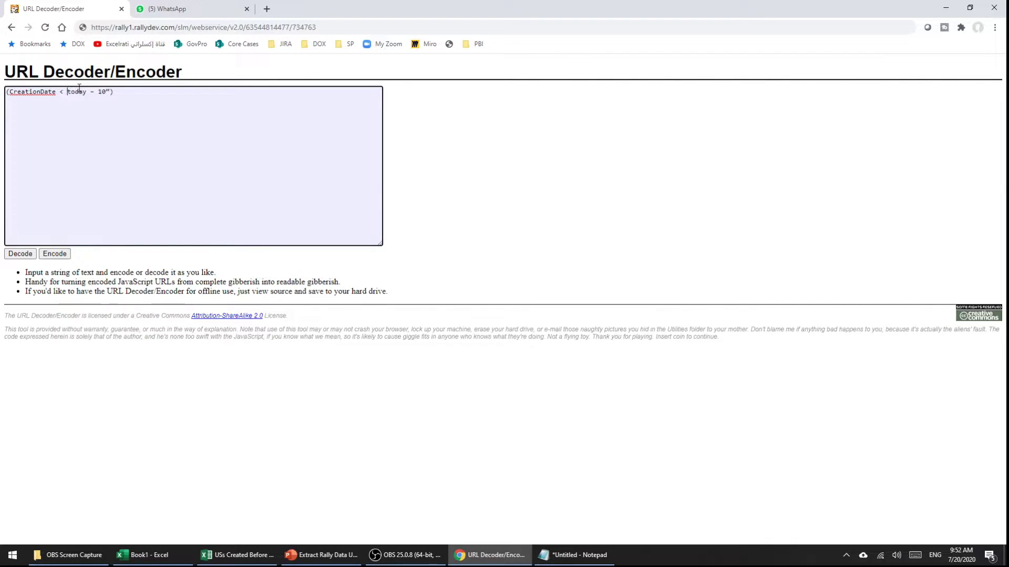
{"action": "key", "text": "Right"}
{"action": "key", "text": "Right"}
{"action": "key", "text": "Right"}
{"action": "key", "text": "Right"}
{"action": "key", "text": "Right"}
{"action": "key", "text": "Right"}
{"action": "key", "text": "Right"}
{"action": "key", "text": "Right"}
{"action": "key", "text": "ctrl+a"}
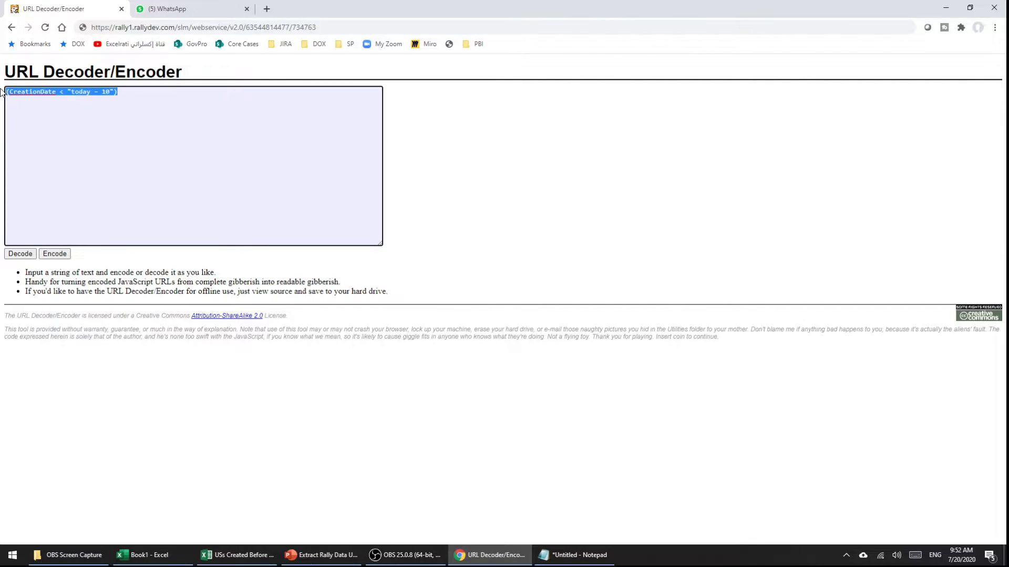
{"action": "left_click", "coordinate": [49, 256]}
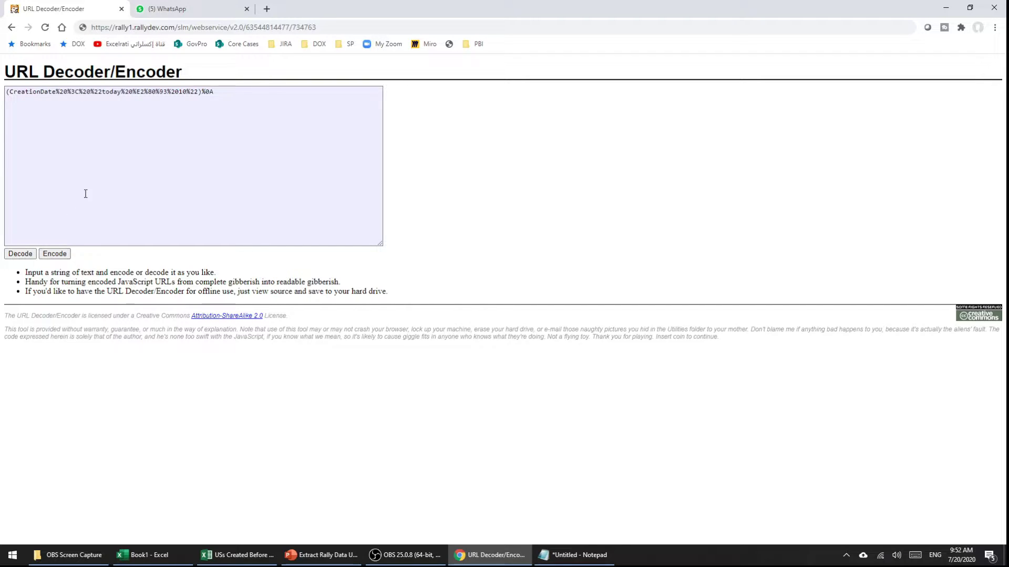
{"action": "left_click_drag", "start_coordinate": [205, 91], "coordinate": [6, 100]}
{"action": "key", "text": "ctrl+x"}
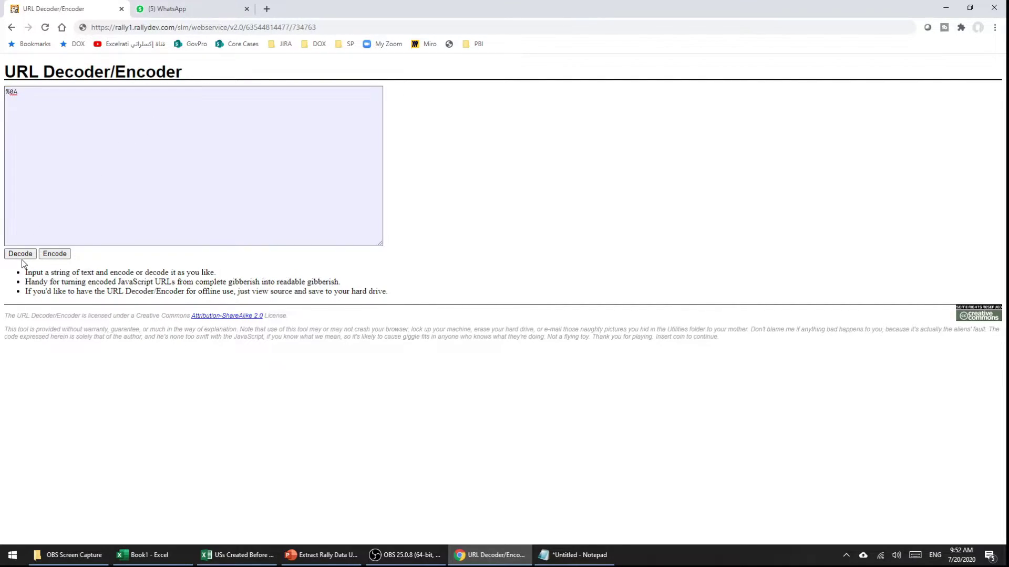
Step: Clear the box, paste a different encoded filter string and decode it
{"action": "left_click", "coordinate": [21, 257]}
{"action": "left_click", "coordinate": [75, 103]}
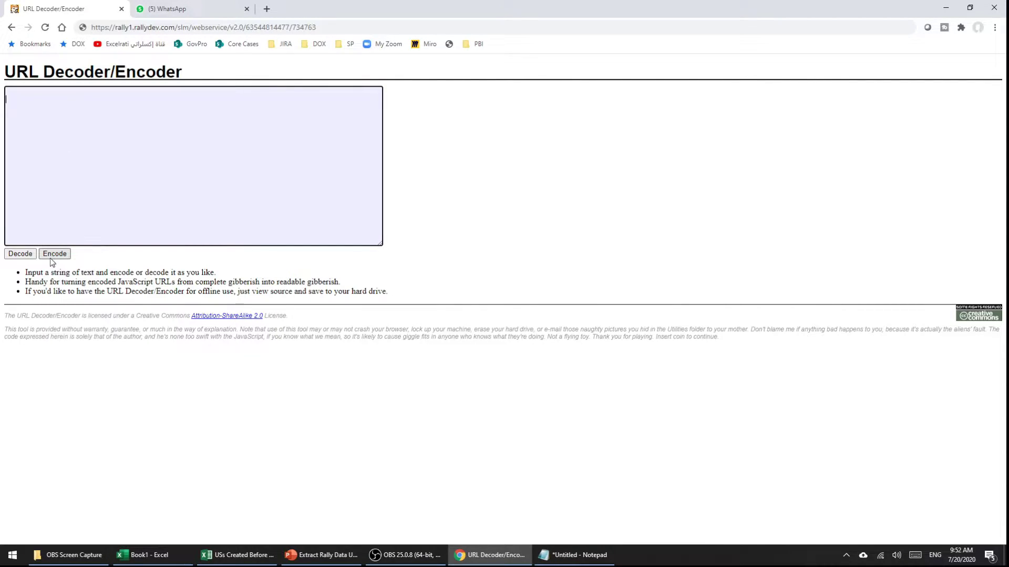
{"action": "key", "text": "ctrl+z"}
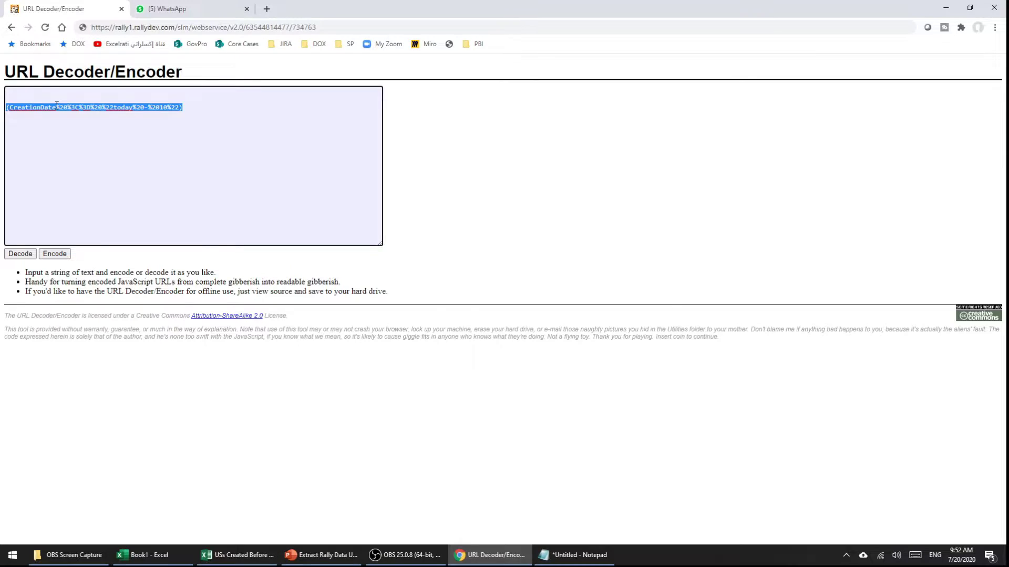
{"action": "left_click", "coordinate": [57, 105]}
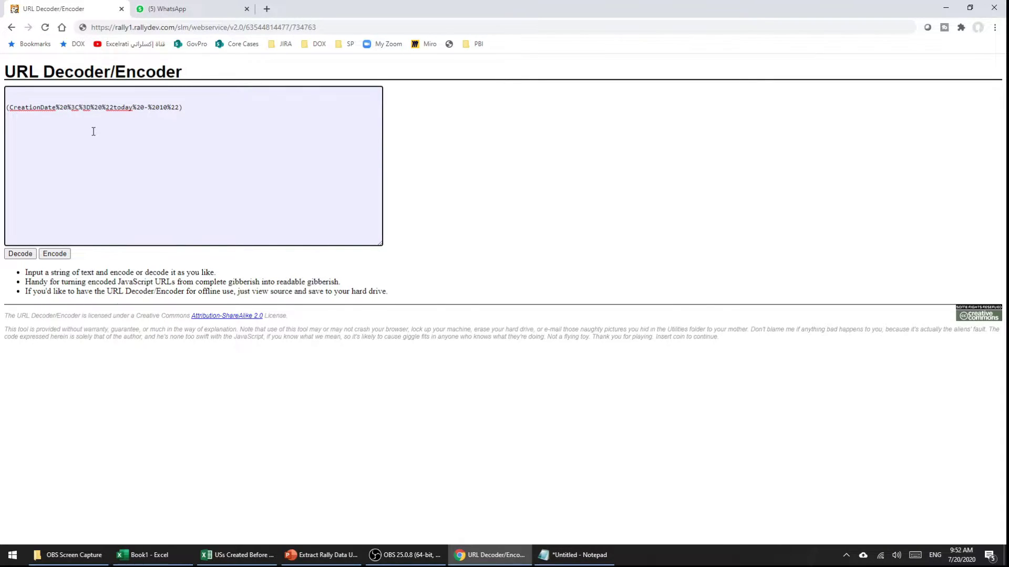
{"action": "key", "text": "Delete"}
{"action": "key", "text": "Delete"}
{"action": "key", "text": "Delete"}
{"action": "key", "text": "Delete"}
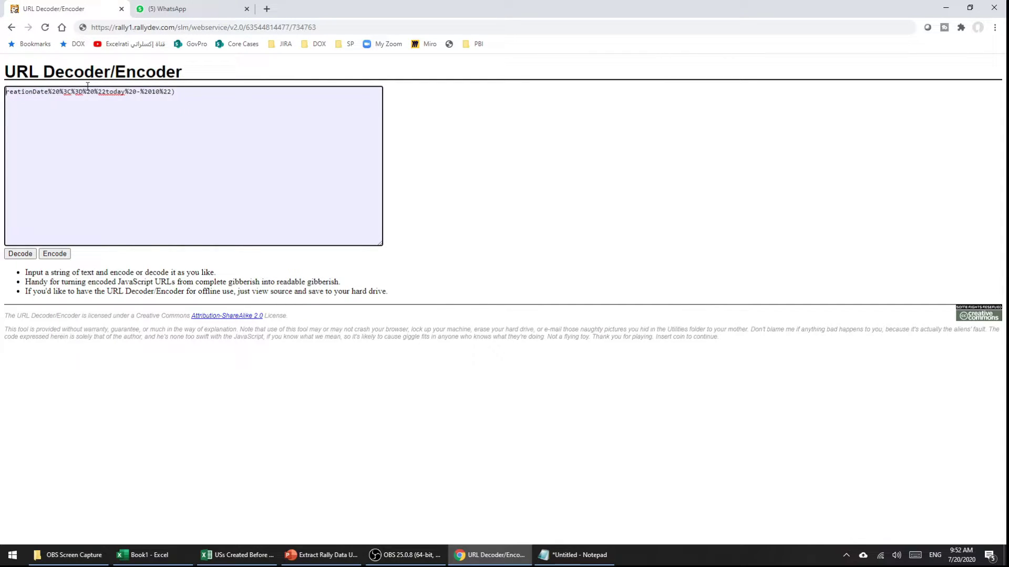
{"action": "key", "text": "ctrl+a"}
{"action": "key", "text": "Delete"}
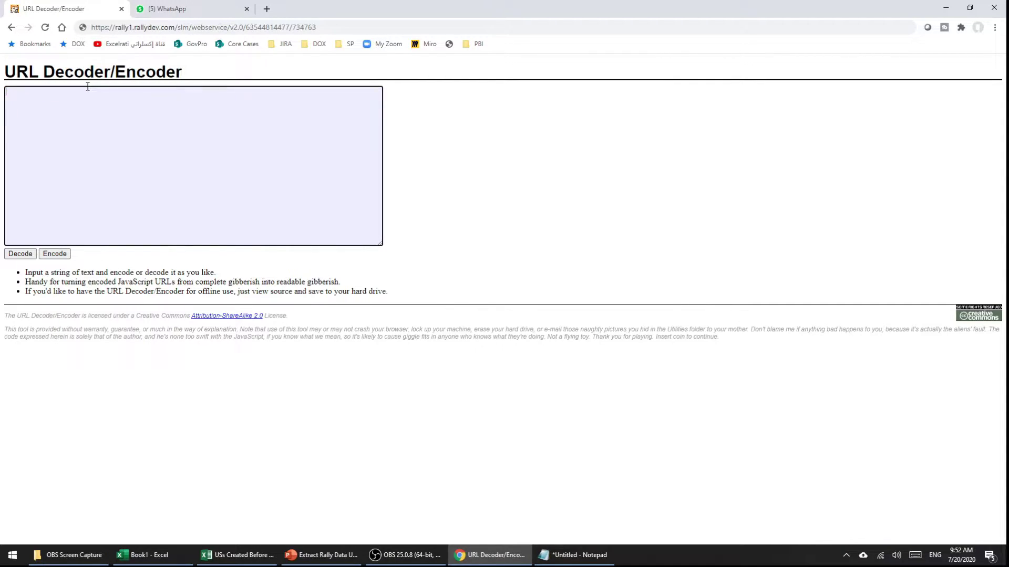
{"action": "key", "text": "ctrl+v"}
{"action": "scroll", "coordinate": [54, 109], "scroll_direction": "up", "scroll_amount": 2}
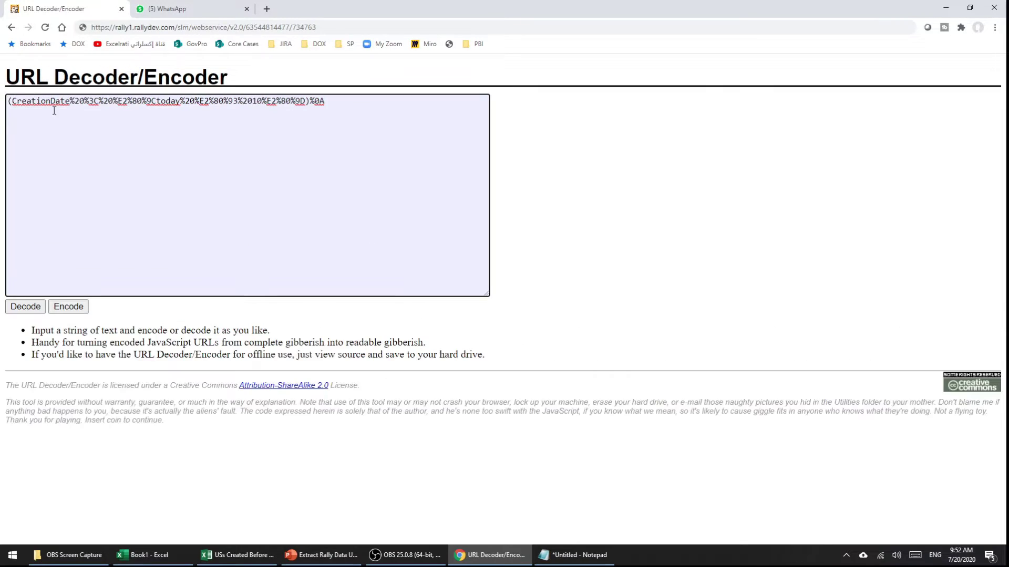
{"action": "scroll", "coordinate": [22, 245], "scroll_direction": "down", "scroll_amount": 1}
{"action": "left_click", "coordinate": [22, 279]}
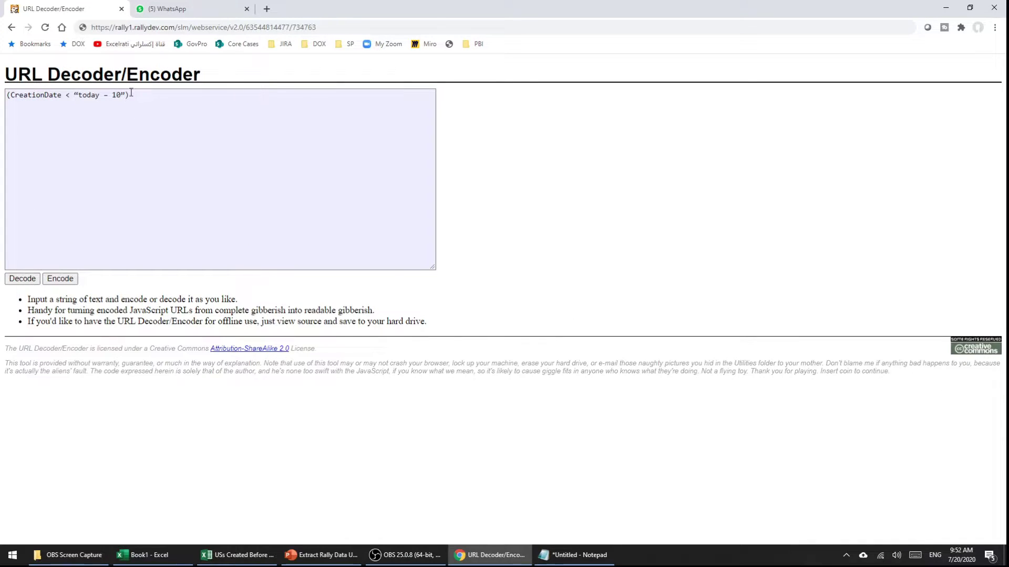
Step: Swap the curly opening quote for a straight one, re-encode, and select the encoded filter
{"action": "left_click", "coordinate": [176, 93]}
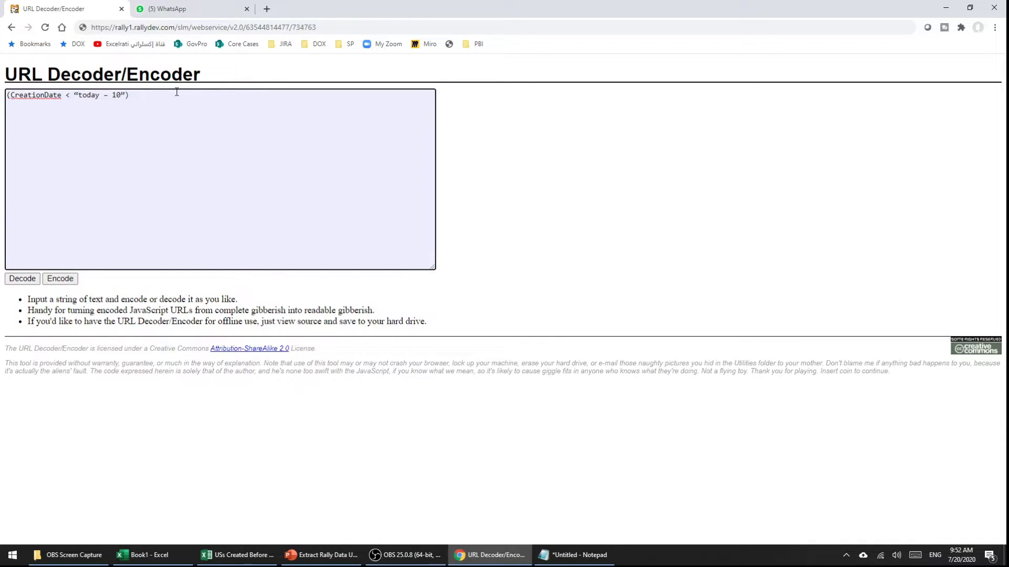
{"action": "key", "text": "BackSpace"}
{"action": "key", "text": "Left"}
{"action": "key", "text": "Left"}
{"action": "key", "text": "BackSpace"}
{"action": "type", "text": "\""}
{"action": "left_click", "coordinate": [63, 280]}
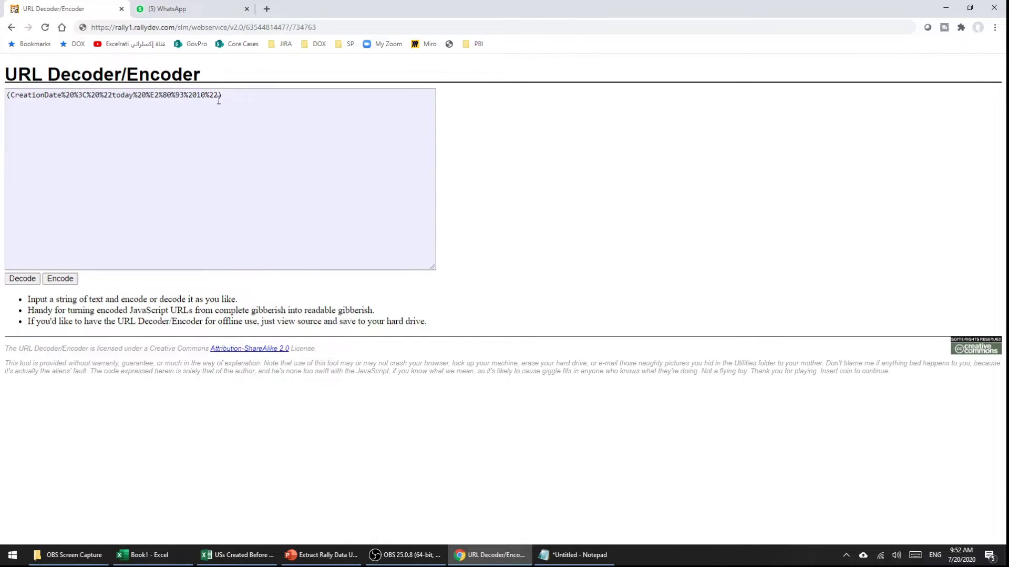
{"action": "left_click_drag", "start_coordinate": [219, 100], "coordinate": [7, 97]}
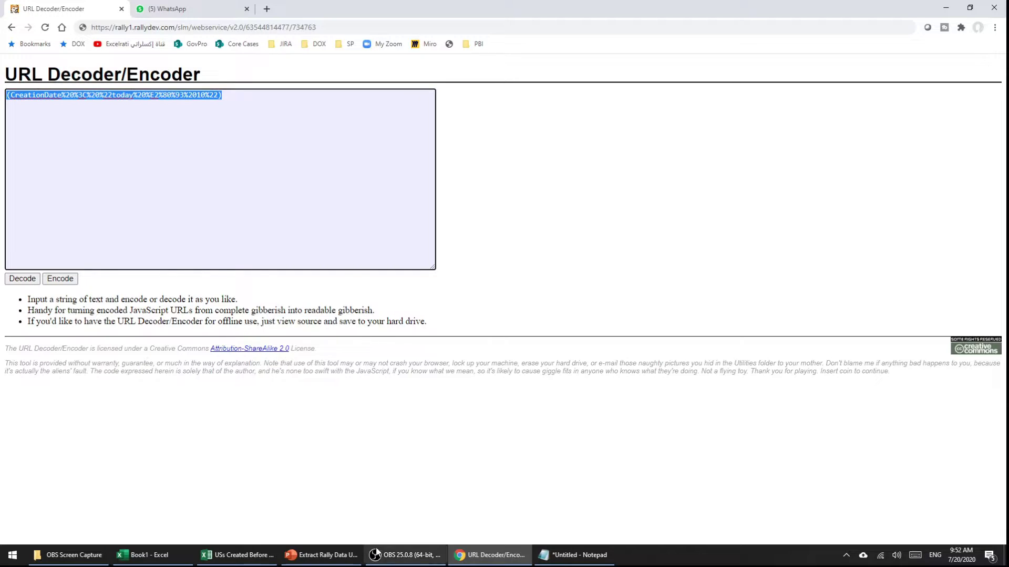
Step: Paste the encoded CreationDate filter after query= and add &project=
{"action": "mouse_move", "coordinate": [168, 558]}
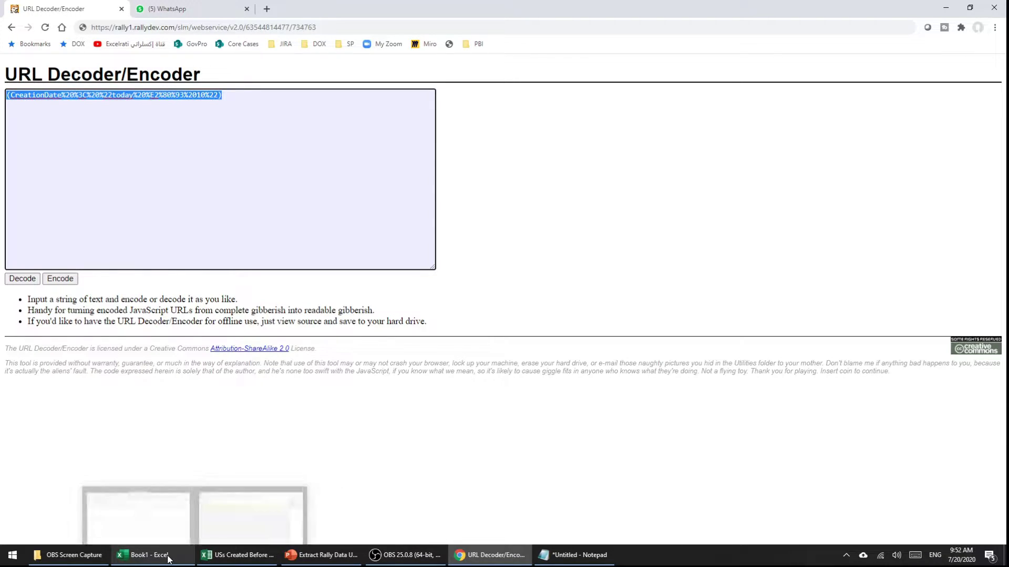
{"action": "left_click", "coordinate": [235, 546]}
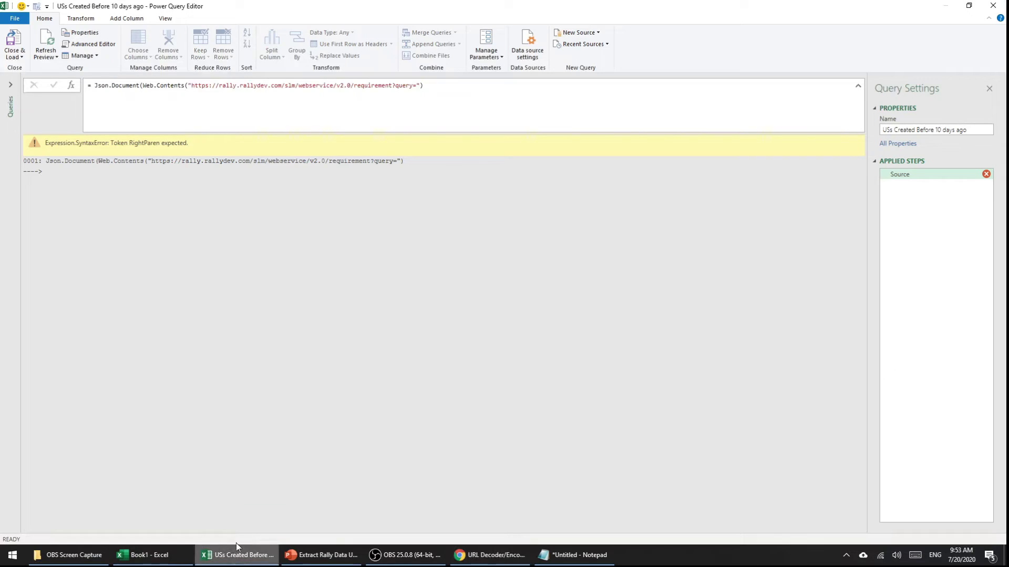
{"action": "left_click", "coordinate": [420, 87]}
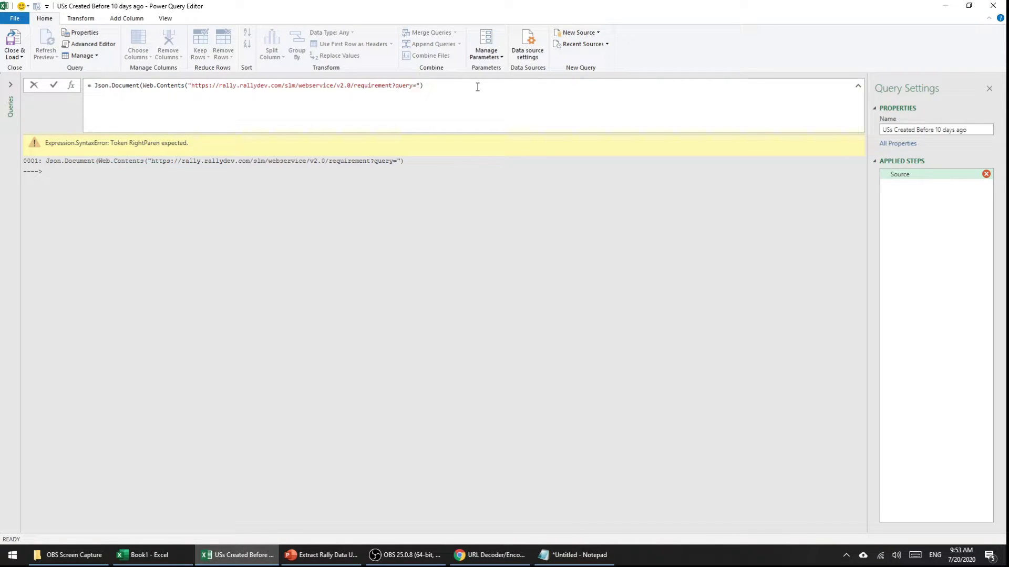
{"action": "key", "text": "ctrl+v"}
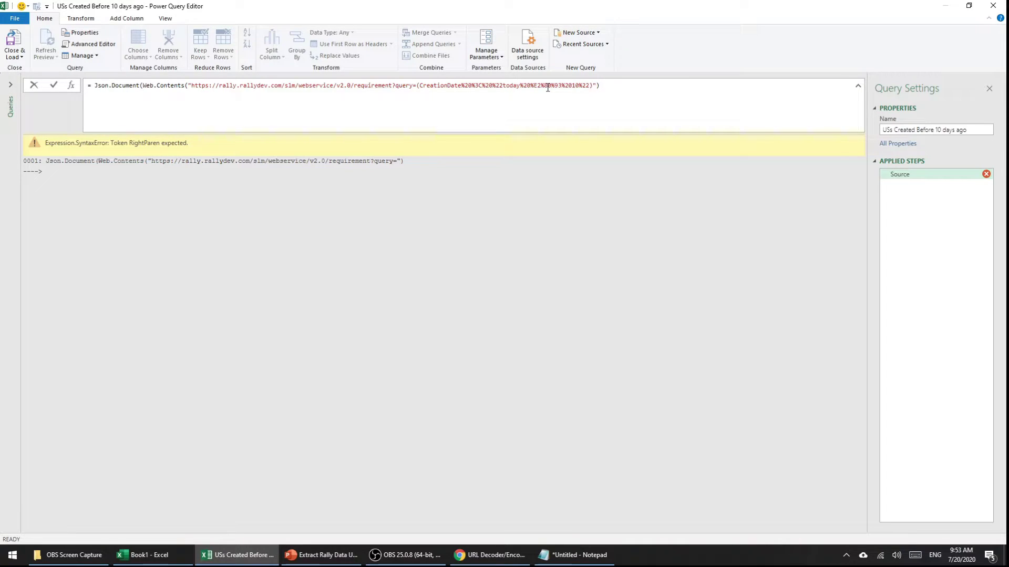
{"action": "type", "text": "&project="}
Step: Append the v2.0 web service base URL followed by project/ after &project=
{"action": "left_click_drag", "start_coordinate": [191, 87], "coordinate": [354, 87]}
{"action": "left_click", "coordinate": [631, 86]}
{"action": "key", "text": "ctrl+v"}
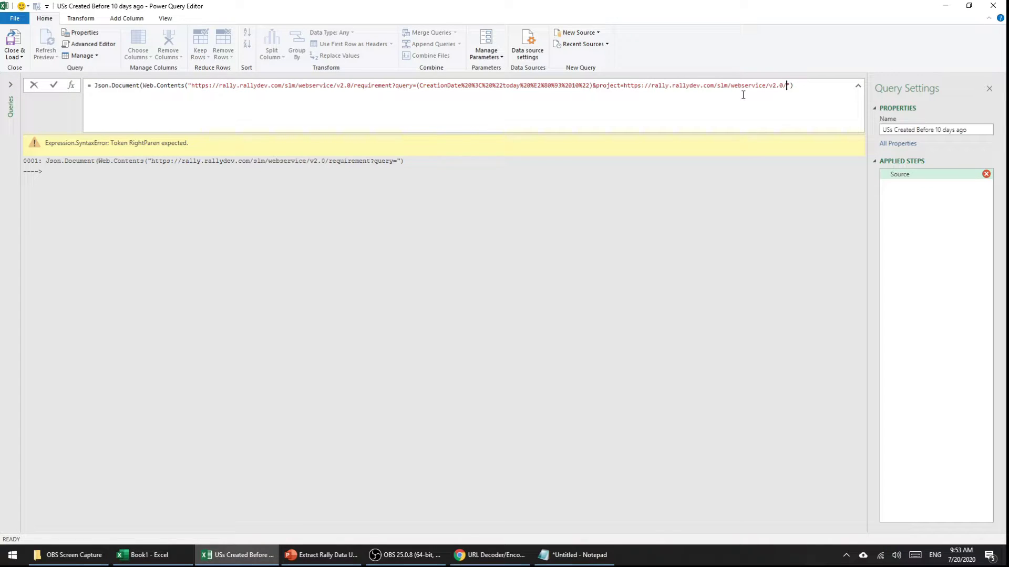
{"action": "type", "text": "project/"}
{"action": "left_click", "coordinate": [496, 555]}
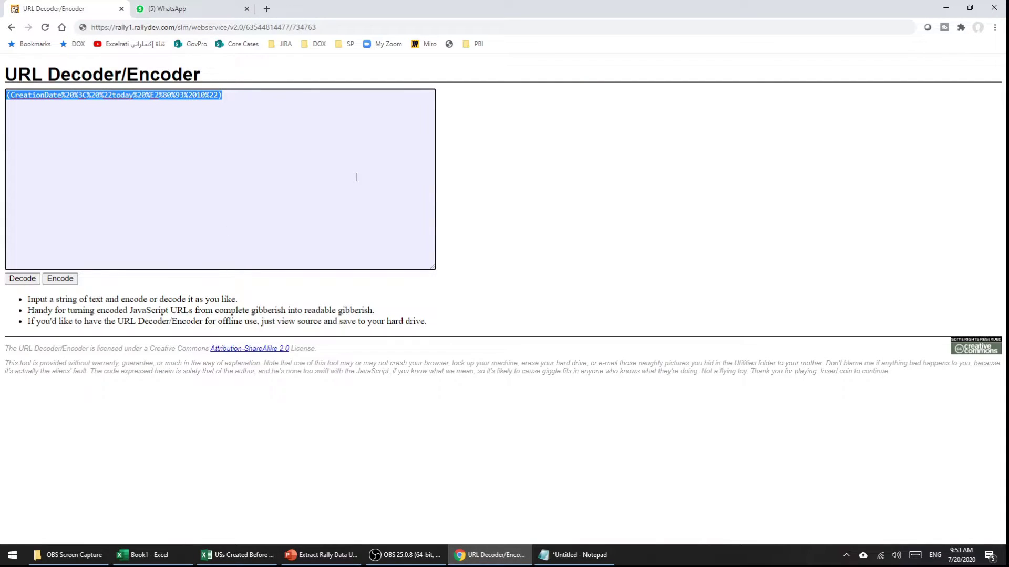
Step: Select the Rally project ID number in Chrome's address bar to copy it
{"action": "left_click", "coordinate": [244, 27]}
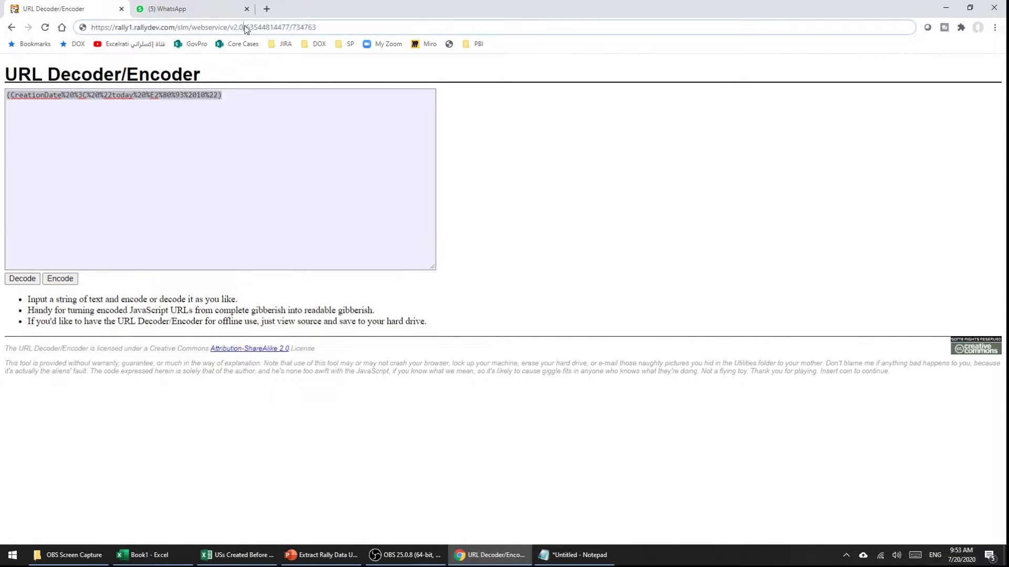
{"action": "left_click", "coordinate": [246, 26]}
{"action": "left_click_drag", "start_coordinate": [246, 27], "coordinate": [88, 21]}
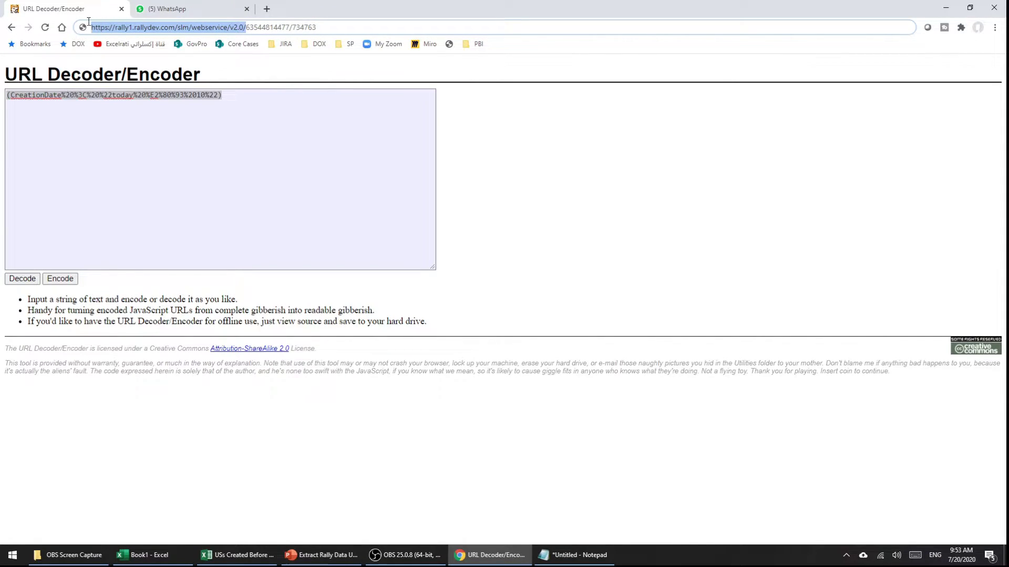
{"action": "left_click", "coordinate": [247, 27]}
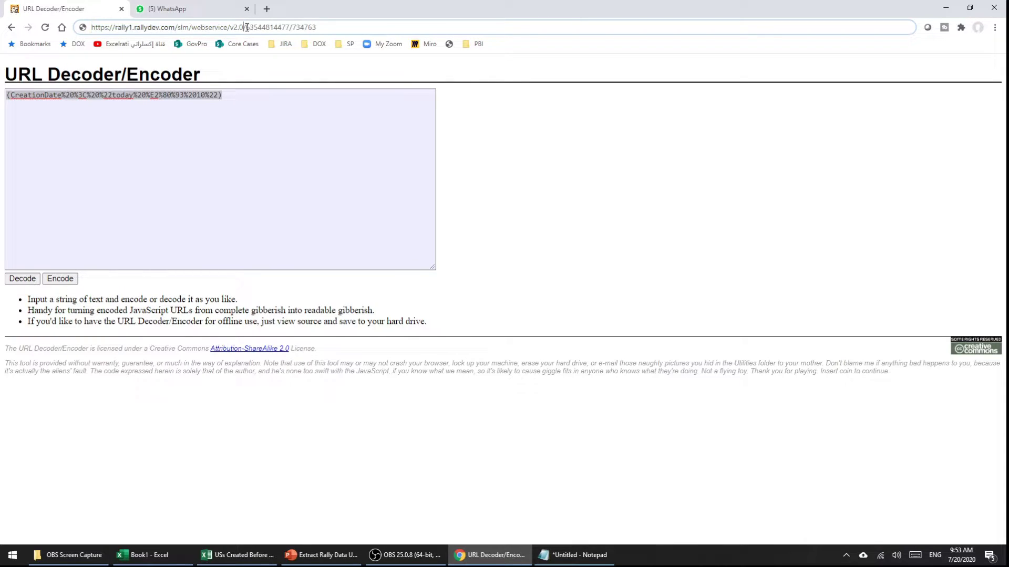
{"action": "left_click_drag", "start_coordinate": [285, 28], "coordinate": [243, 28]}
{"action": "left_click_drag", "start_coordinate": [318, 28], "coordinate": [293, 30]}
{"action": "left_click_drag", "start_coordinate": [290, 28], "coordinate": [244, 28]}
Step: Paste the project ID after project/ and add &fetch=FormattedID,CreationDate to the URL
{"action": "key", "text": "alt+Tab"}
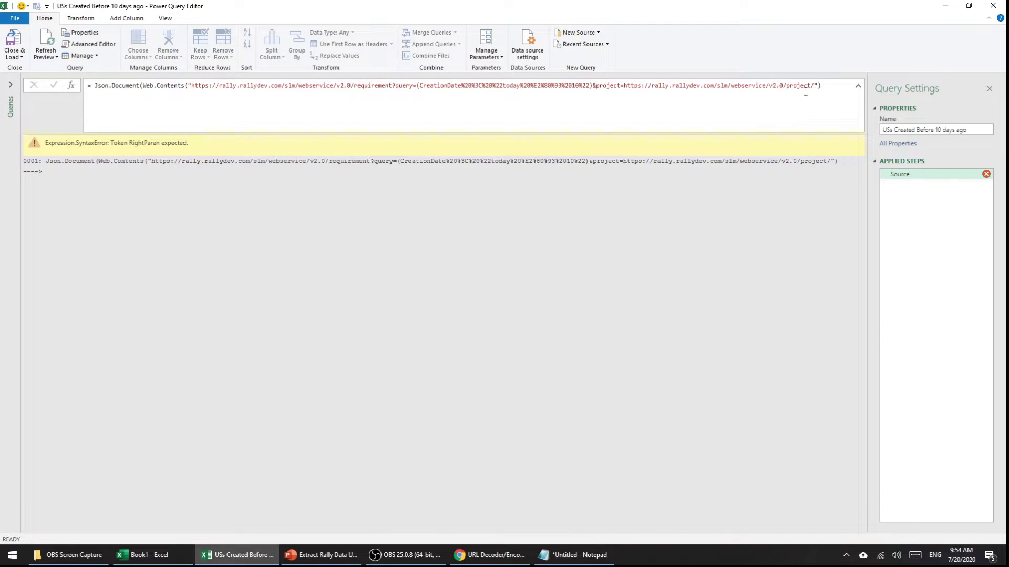
{"action": "left_click", "coordinate": [814, 105]}
{"action": "key", "text": "ctrl+v"}
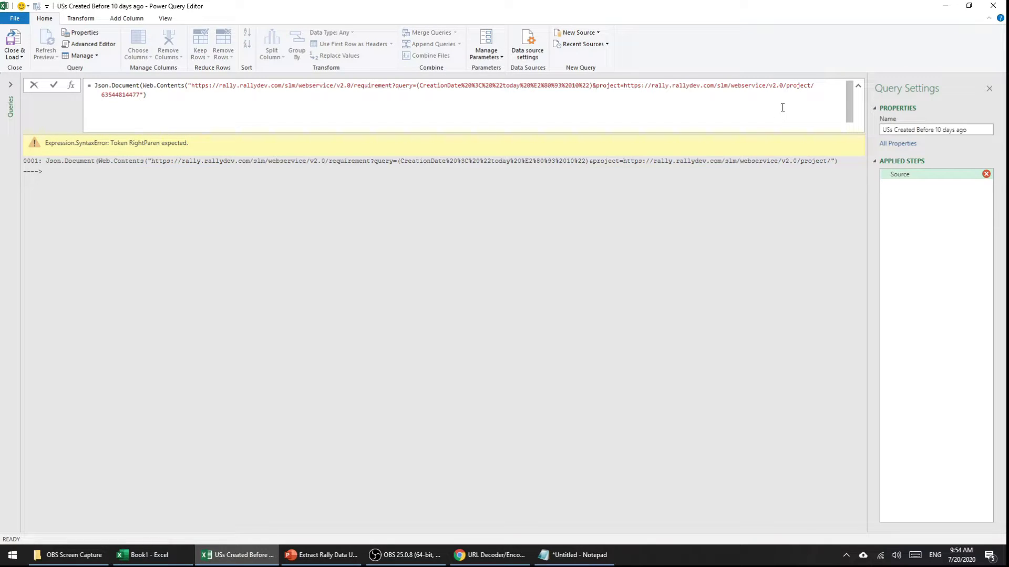
{"action": "type", "text": "8"}
{"action": "type", "text": "fet"}
{"action": "type", "text": "ch"}
{"action": "type", "text": "="}
{"action": "type", "text": "Formatt"}
{"action": "type", "text": "edID"}
{"action": "type", "text": ",Creation"}
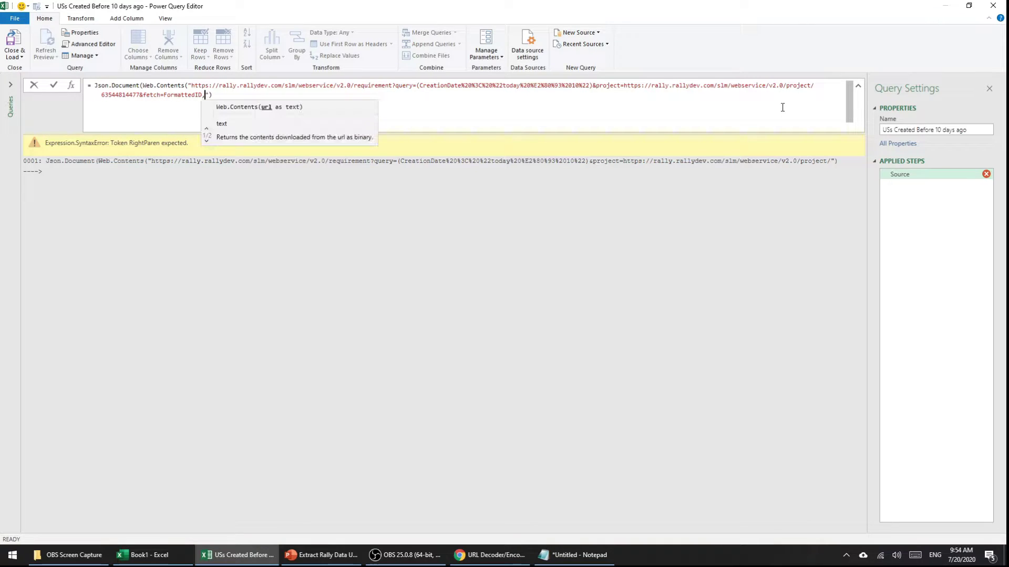
{"action": "type", "text": "Date"}
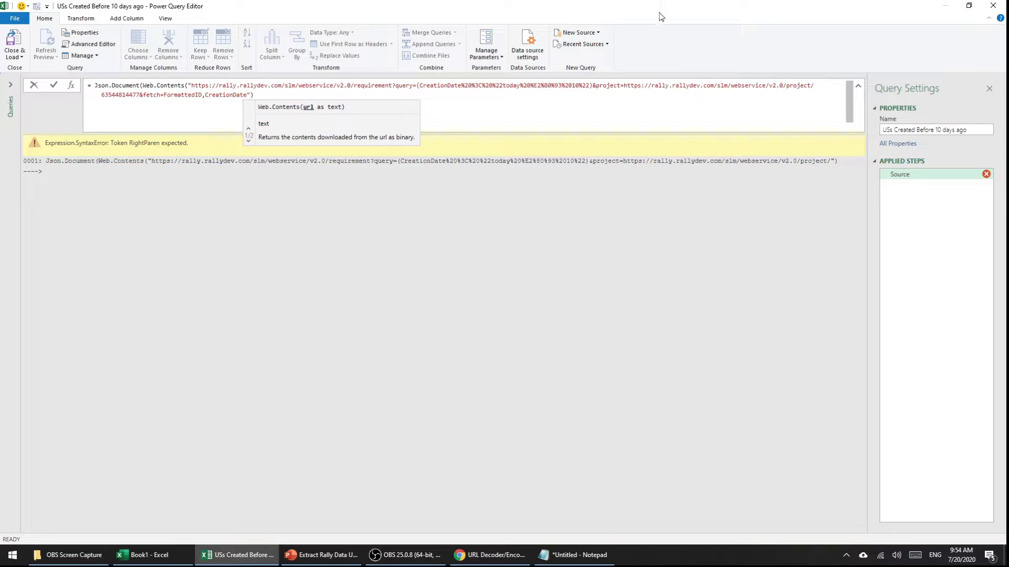
Step: Check the FormattedID and CreationDate fetch fields against the slides
{"action": "left_click_drag", "start_coordinate": [201, 95], "coordinate": [164, 95]}
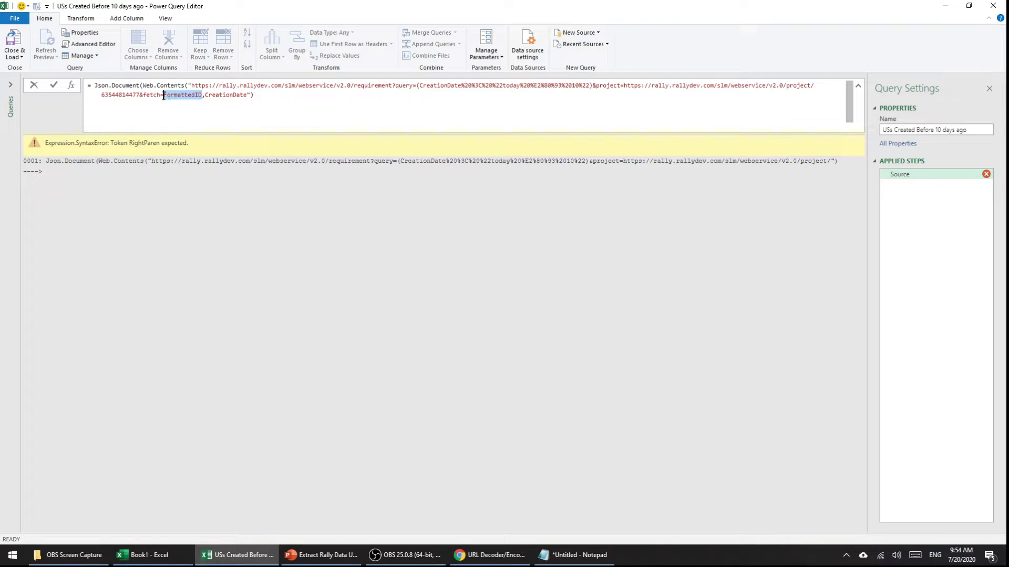
{"action": "left_click_drag", "start_coordinate": [247, 95], "coordinate": [209, 96]}
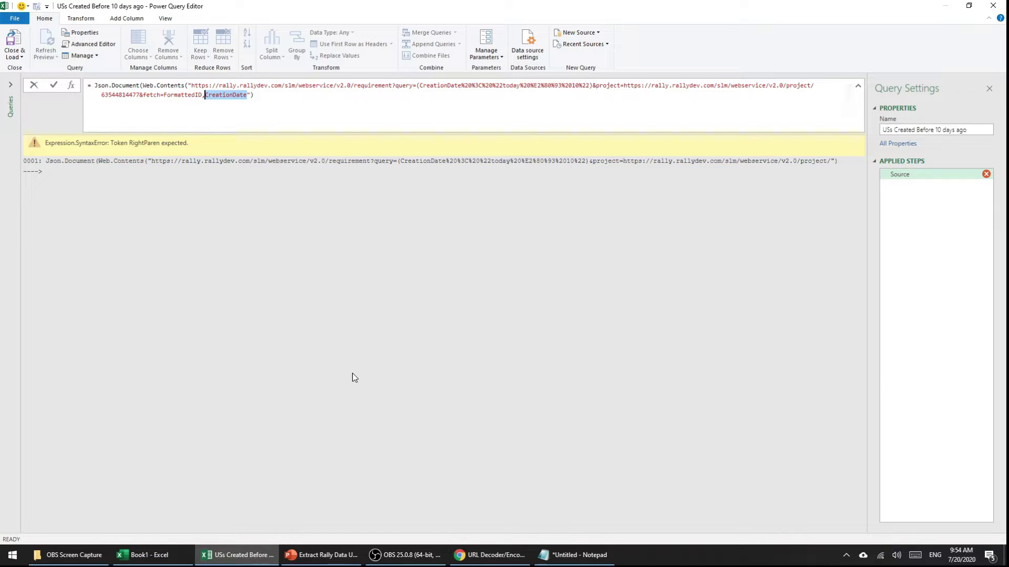
{"action": "left_click", "coordinate": [338, 558]}
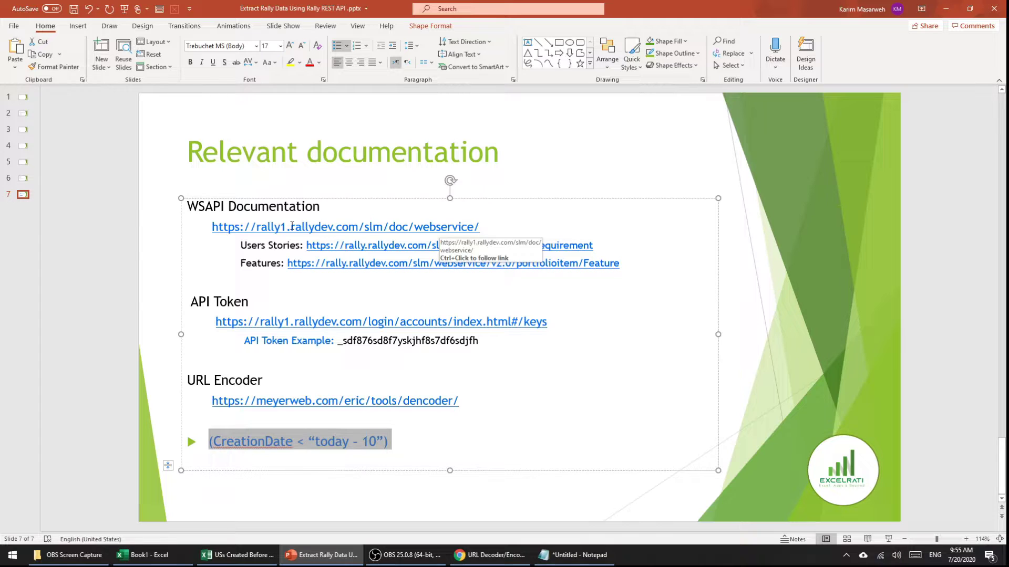
{"action": "left_click", "coordinate": [329, 556]}
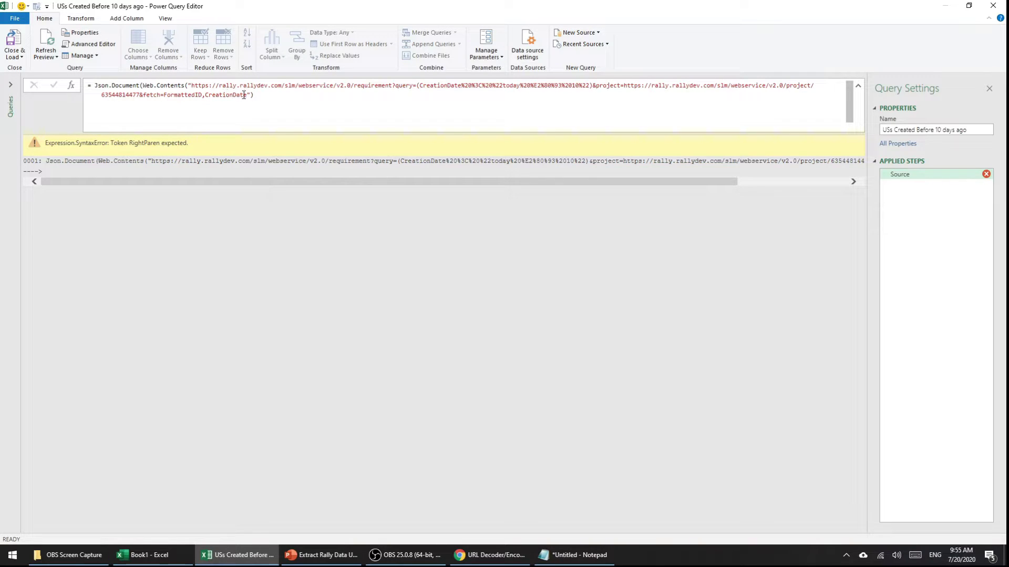
{"action": "left_click_drag", "start_coordinate": [247, 94], "coordinate": [161, 95]}
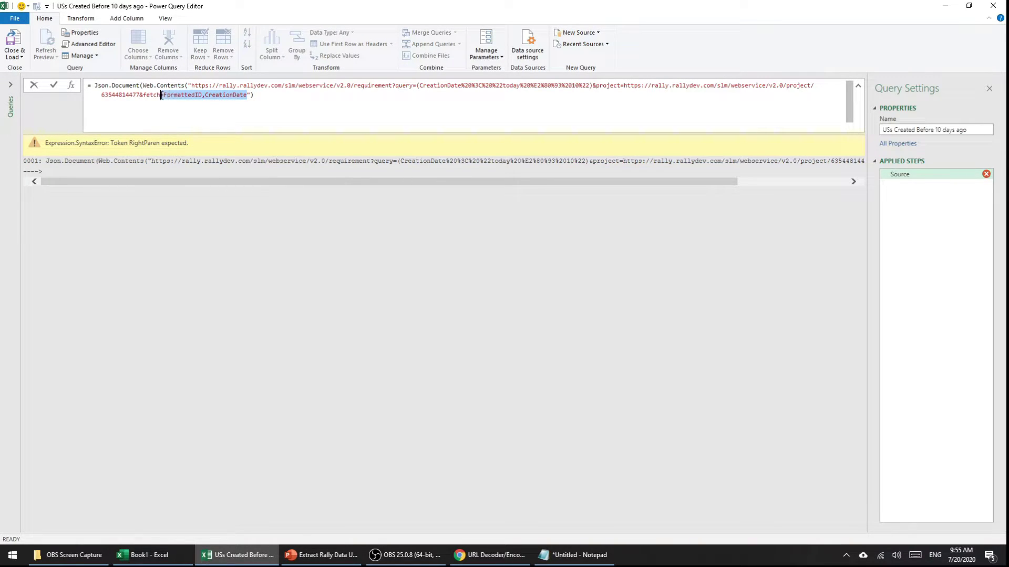
Step: Tidy CreationDate in the fetch list and append &projectScope after it, fixing the typo
{"action": "left_click_drag", "start_coordinate": [248, 95], "coordinate": [205, 96]}
{"action": "left_click", "coordinate": [236, 96]}
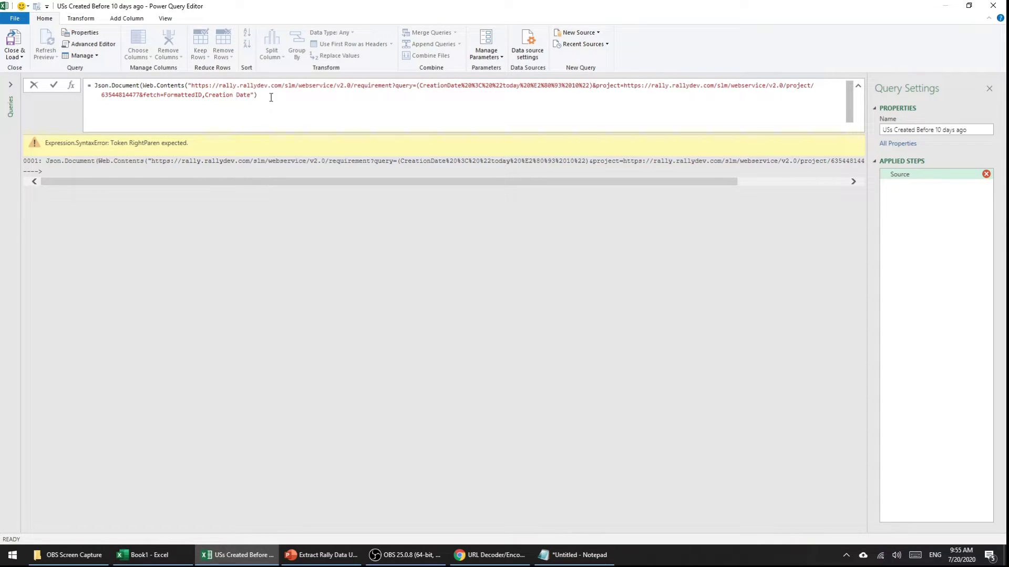
{"action": "key", "text": "BackSpace"}
{"action": "left_click_drag", "start_coordinate": [248, 95], "coordinate": [207, 96]}
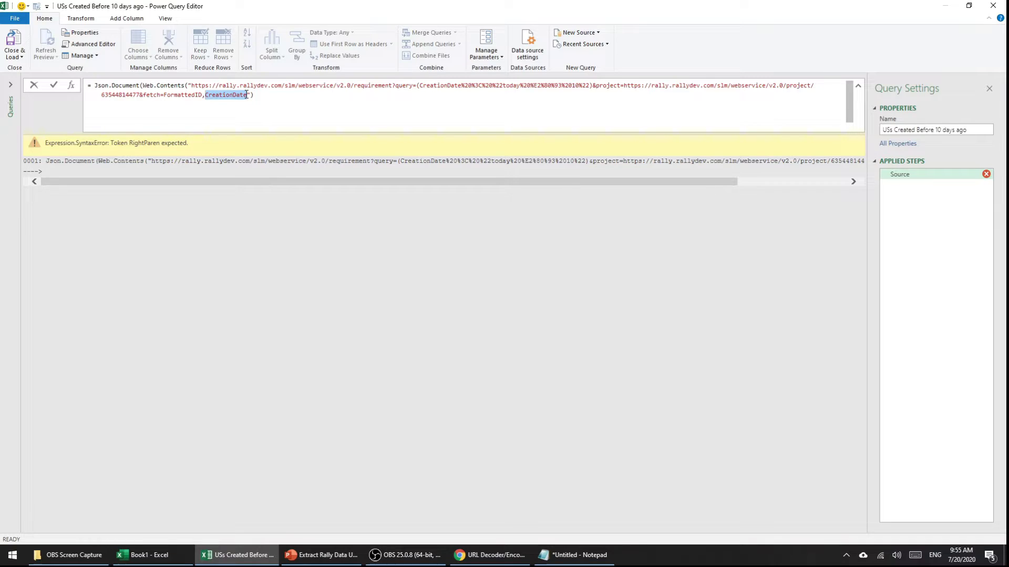
{"action": "left_click", "coordinate": [247, 94]}
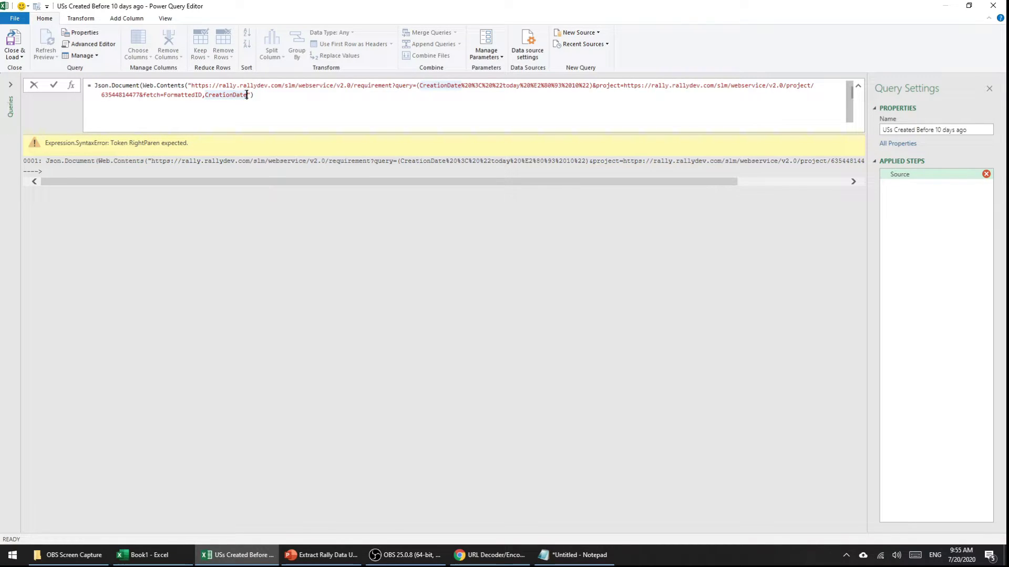
{"action": "type", "text": ",CreationDate&"}
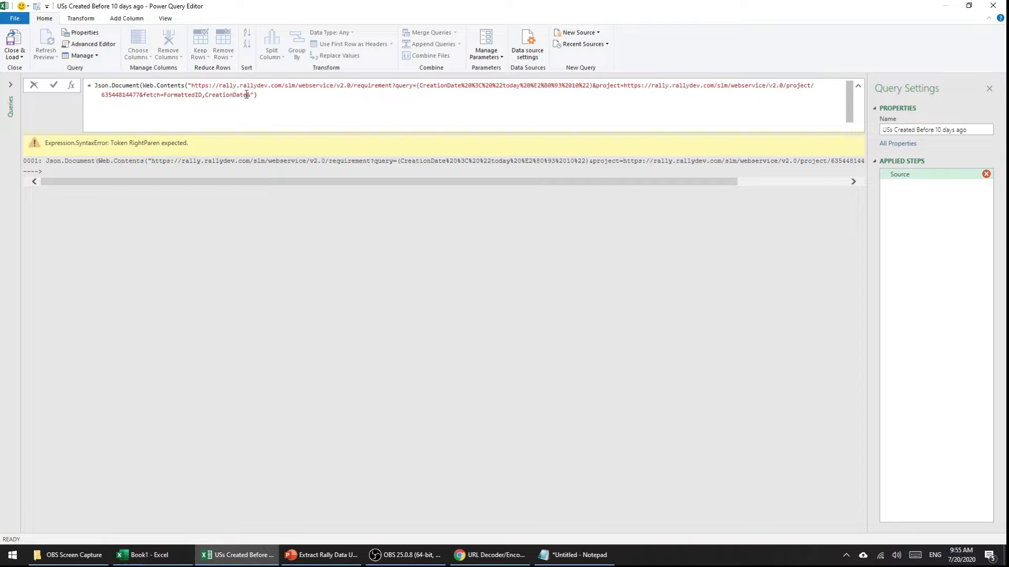
{"action": "type", "text": "projectScopre"}
{"action": "key", "text": "BackSpace"}
{"action": "key", "text": "BackSpace"}
{"action": "type", "text": "e"}
Step: Finish the scope parameters as projectScopeUp=false&projectScopeDown=false
{"action": "type", "text": "=fals"}
{"action": "left_click", "coordinate": [321, 103]}
{"action": "type", "text": "&projectScopeDown"}
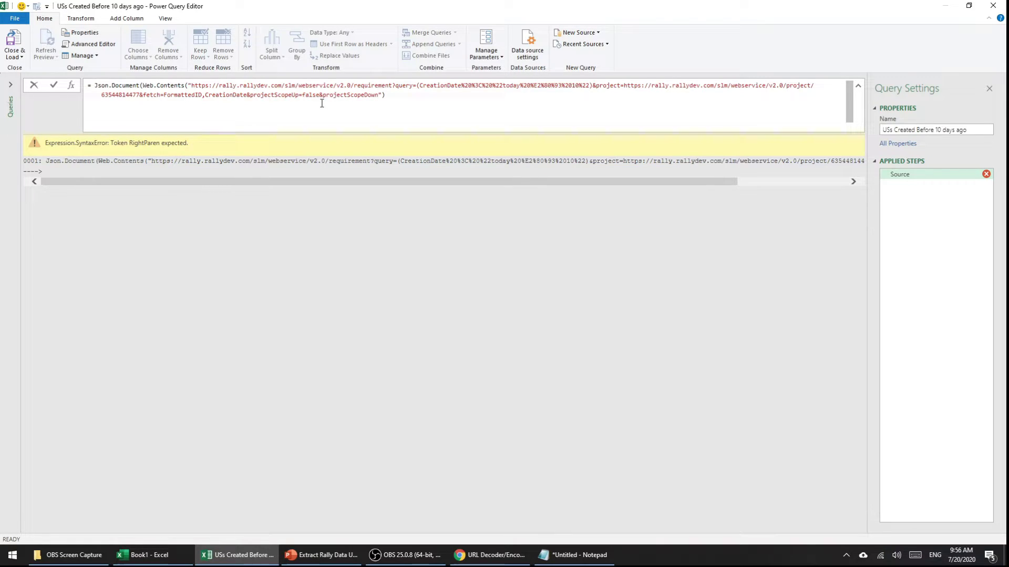
{"action": "type", "text": "="}
{"action": "type", "text": "false"}
Step: Append &pagesize=15&start=1 to the Rally request URL
{"action": "type", "text": "&pa"}
{"action": "type", "text": "gesize"}
{"action": "type", "text": "="}
{"action": "type", "text": "15"}
{"action": "type", "text": "0"}
{"action": "type", "text": "star"}
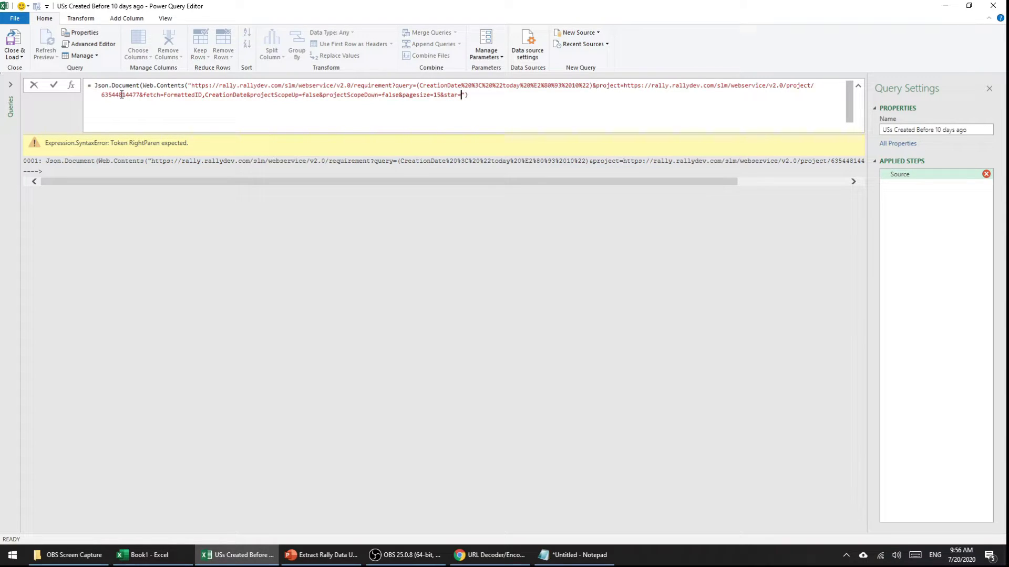
{"action": "type", "text": "t=1"}
Step: Trial pagesize 2000 and start 2001, revert to 15 and 1, then append &oder=
{"action": "double_click", "coordinate": [437, 96]}
{"action": "type", "text": "00"}
{"action": "double_click", "coordinate": [476, 96]}
{"action": "type", "text": "2001"}
{"action": "left_click_drag", "start_coordinate": [448, 96], "coordinate": [435, 96]}
{"action": "key", "text": "ctrl+z"}
{"action": "key", "text": "ctrl+z"}
{"action": "left_click", "coordinate": [468, 95]}
{"action": "type", "text": "&oder="}
Step: Add DragAndDropRank as the order value, just before the closing parenthesis
{"action": "type", "text": "DragAndDropRank"}
{"action": "left_click_drag", "start_coordinate": [542, 95], "coordinate": [489, 96]}
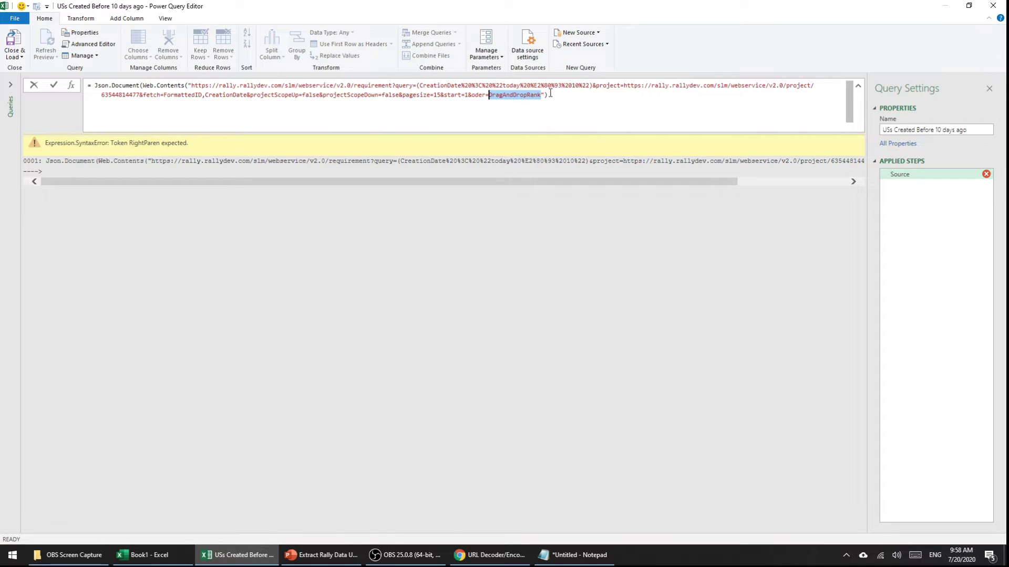
{"action": "left_click", "coordinate": [548, 96]}
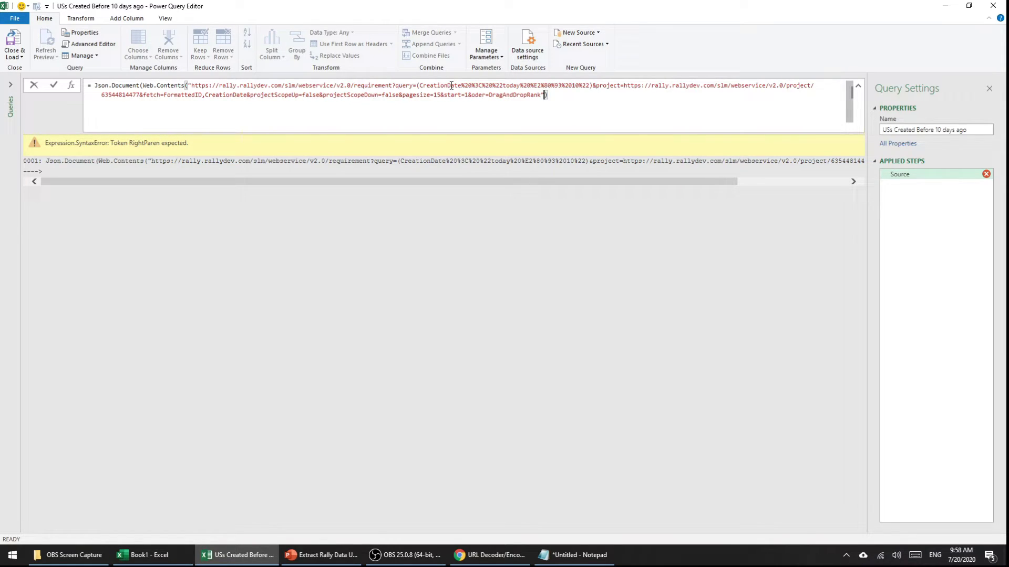
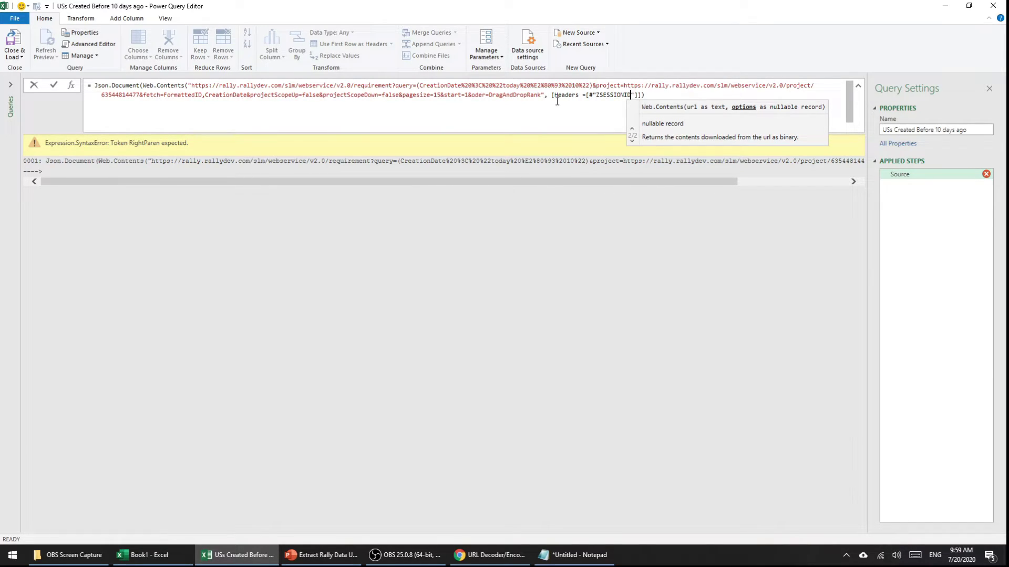
Step: Add a Headers record to Web.Contents setting ZSESSIONID to the Rally API key
{"action": "key", "text": "Right"}
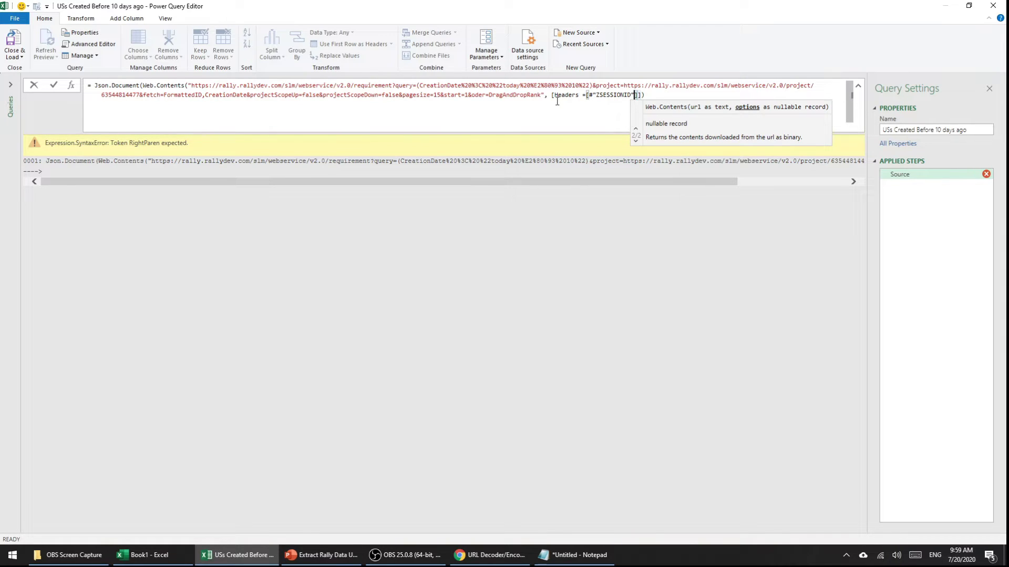
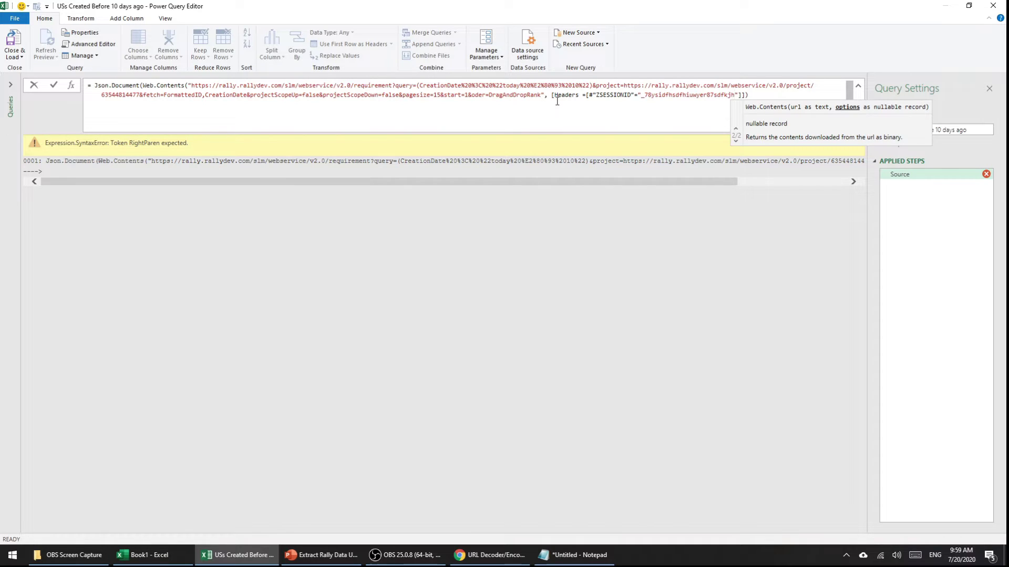
{"action": "key", "text": "Right"}
{"action": "key", "text": "Right"}
{"action": "key", "text": "Right"}
{"action": "key", "text": "Right"}
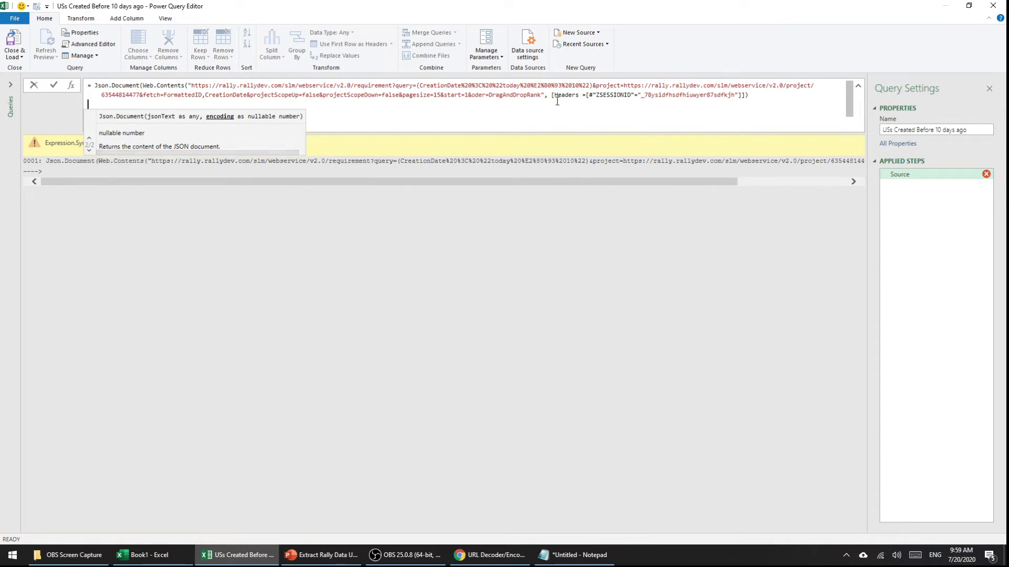
{"action": "left_click", "coordinate": [761, 93]}
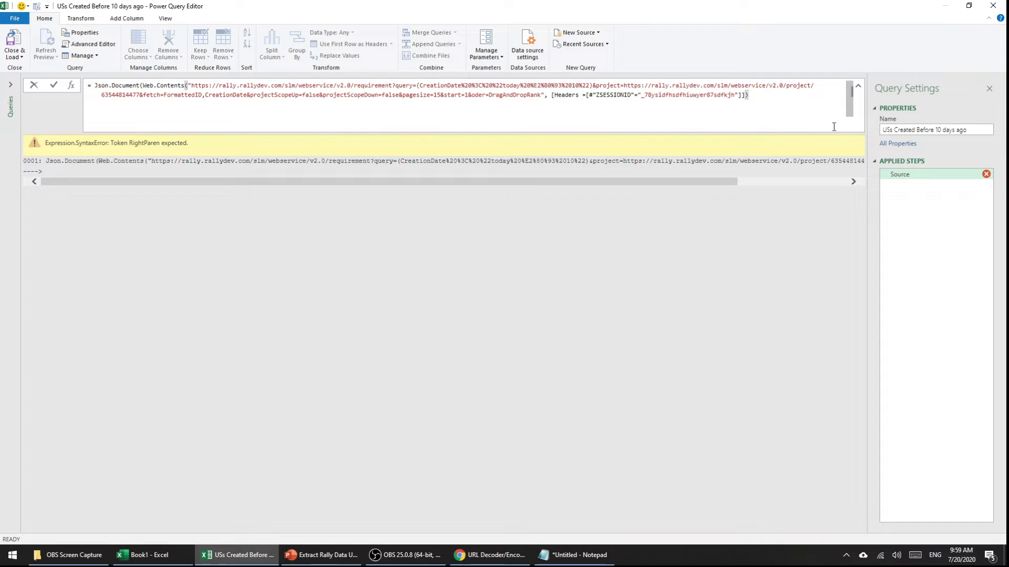
{"action": "left_click", "coordinate": [821, 159]}
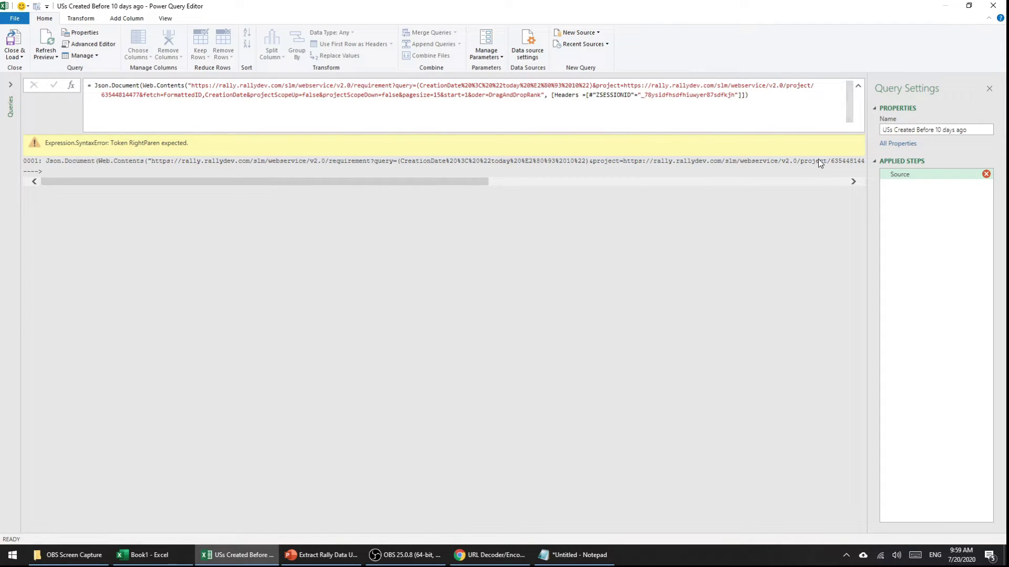
{"action": "left_click", "coordinate": [745, 98]}
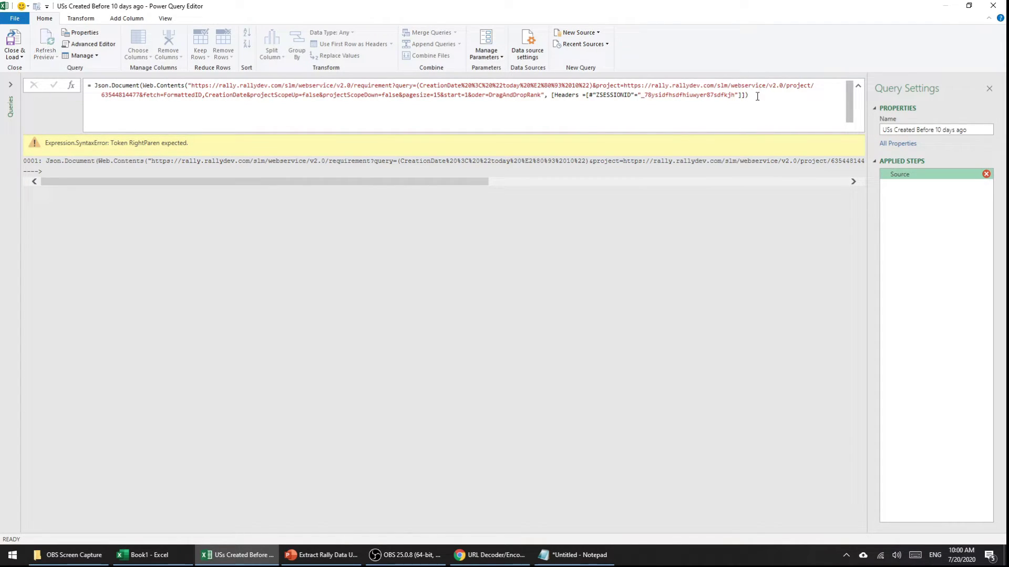
Step: Add the missing parenthesis and change both host names to rally1.rallydev.com
{"action": "type", "text": ")"}
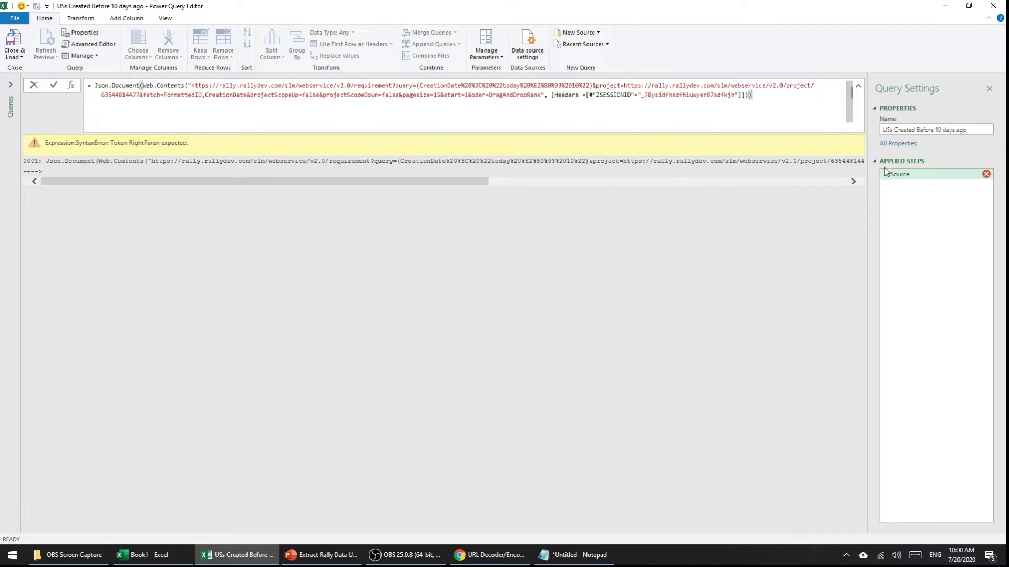
{"action": "left_click", "coordinate": [812, 146]}
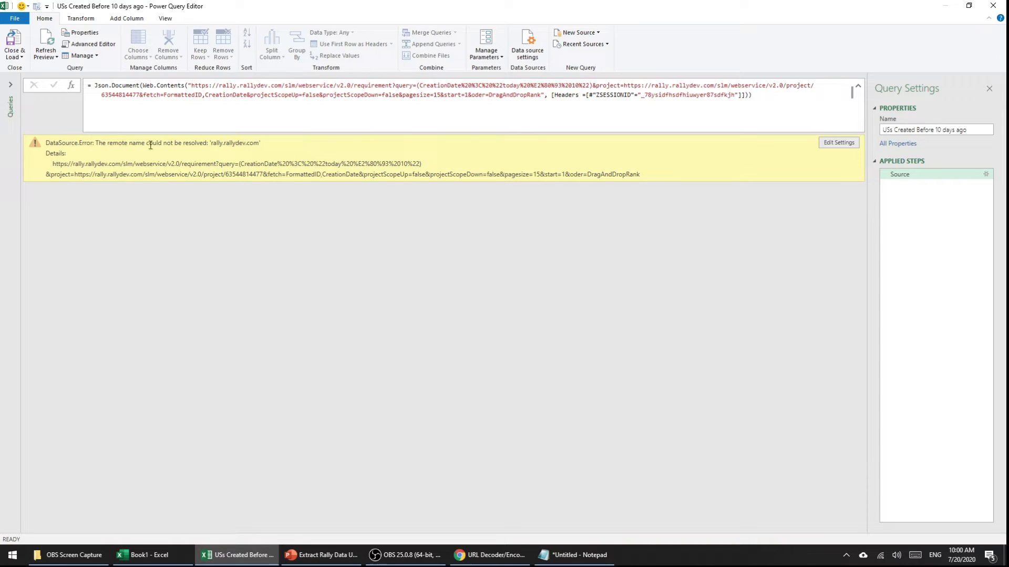
{"action": "left_click", "coordinate": [237, 86]}
{"action": "type", "text": "1"}
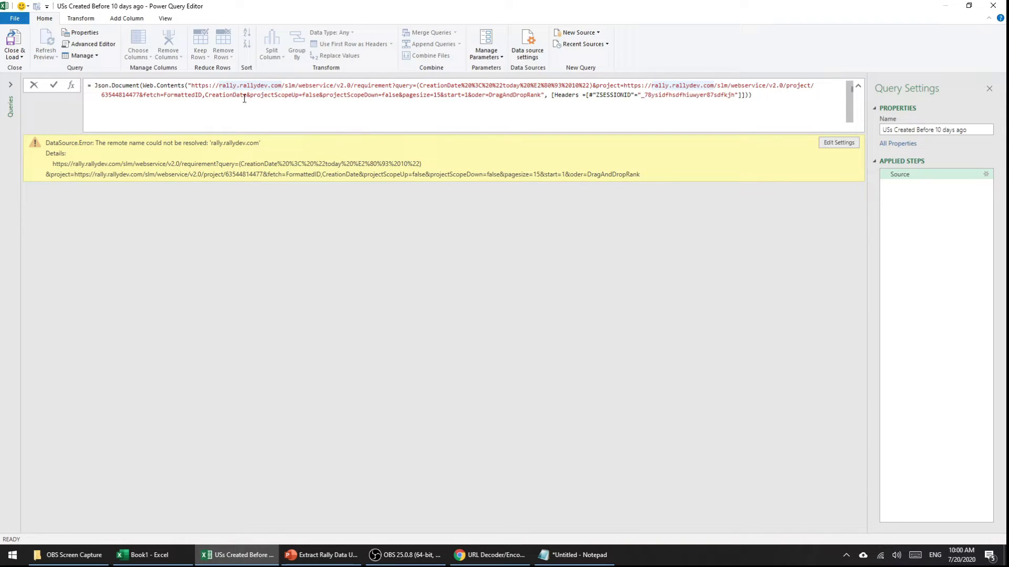
{"action": "left_click", "coordinate": [671, 86]}
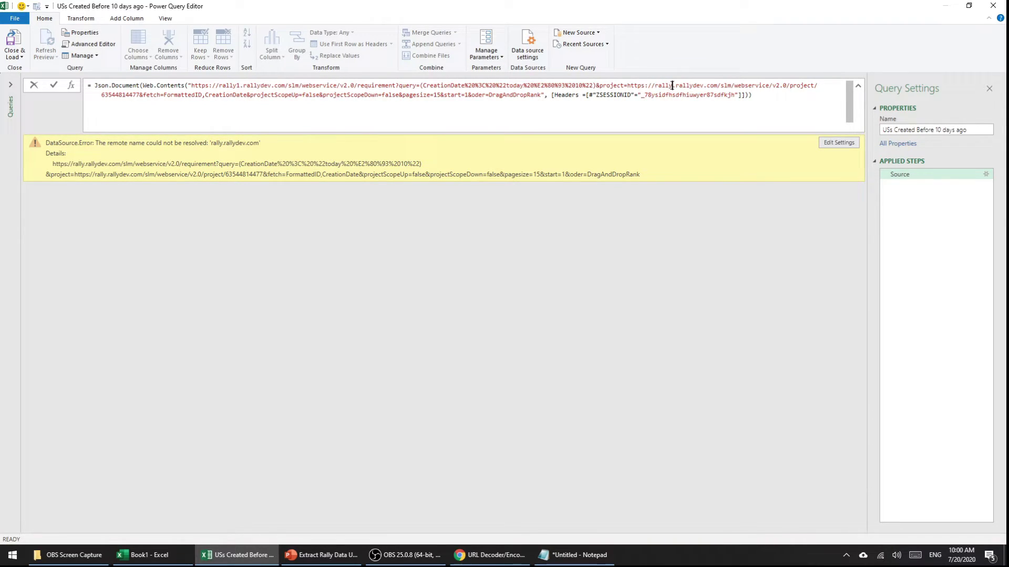
{"action": "type", "text": "1"}
{"action": "key", "text": "Return"}
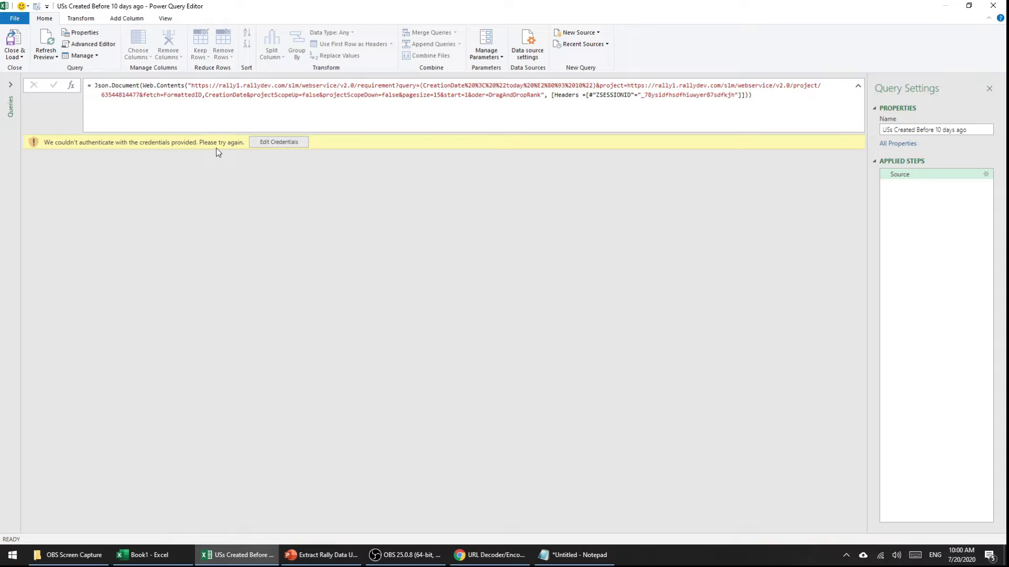
Step: Try Anonymous credentials for the Rally web source, then collapse the Source formula
{"action": "left_click", "coordinate": [283, 143]}
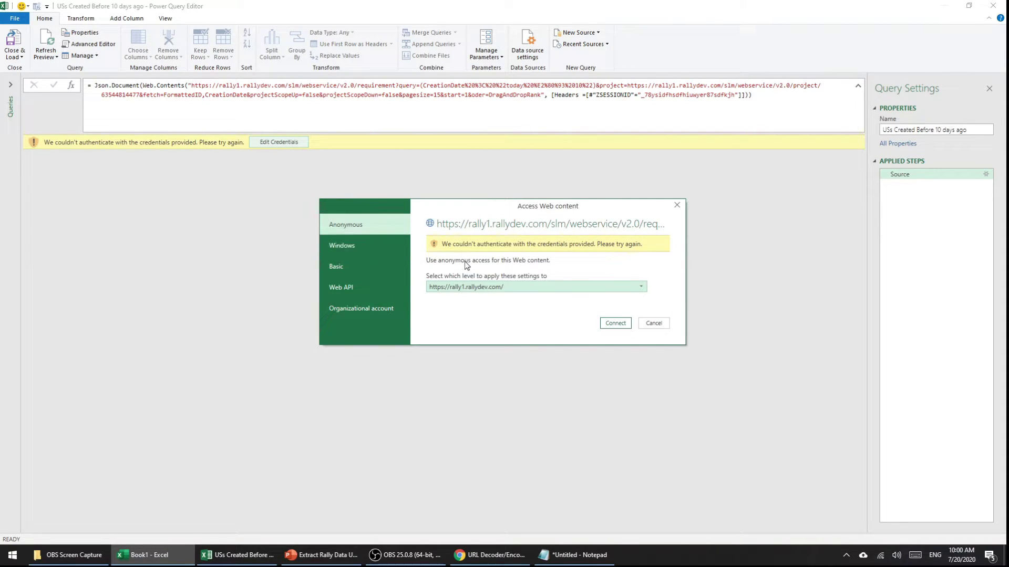
{"action": "left_click", "coordinate": [361, 226]}
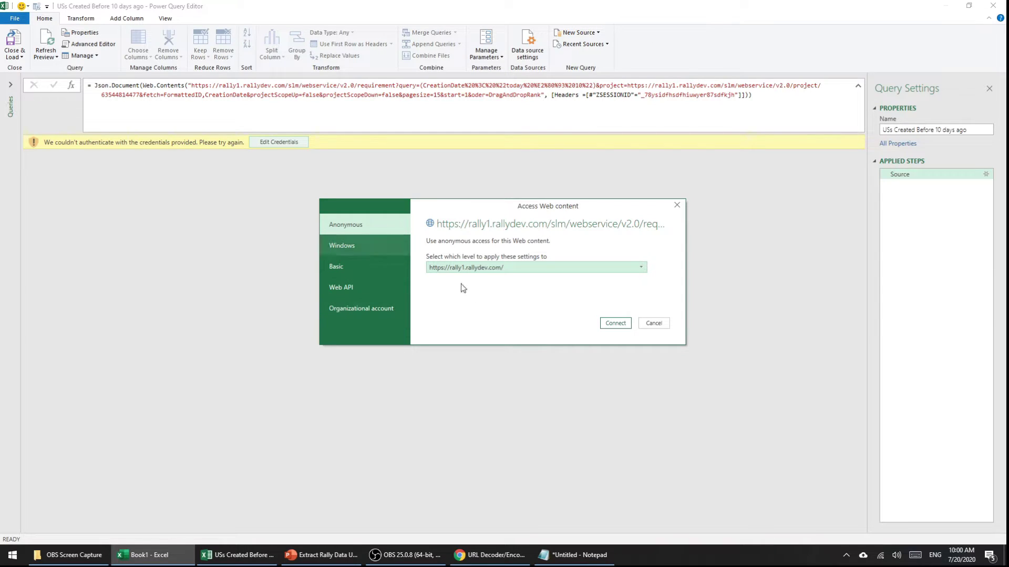
{"action": "left_click", "coordinate": [616, 323]}
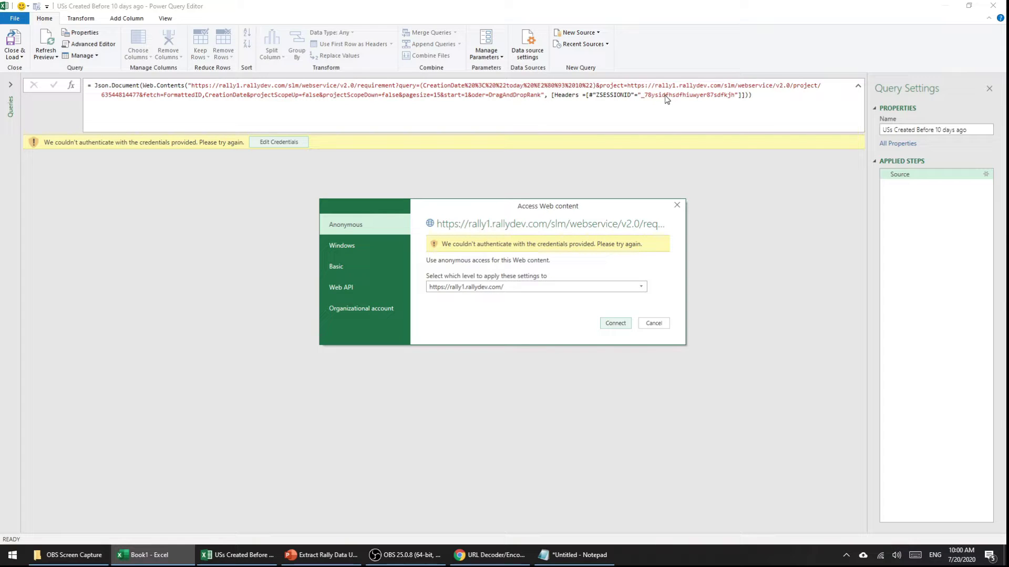
{"action": "left_click", "coordinate": [677, 206]}
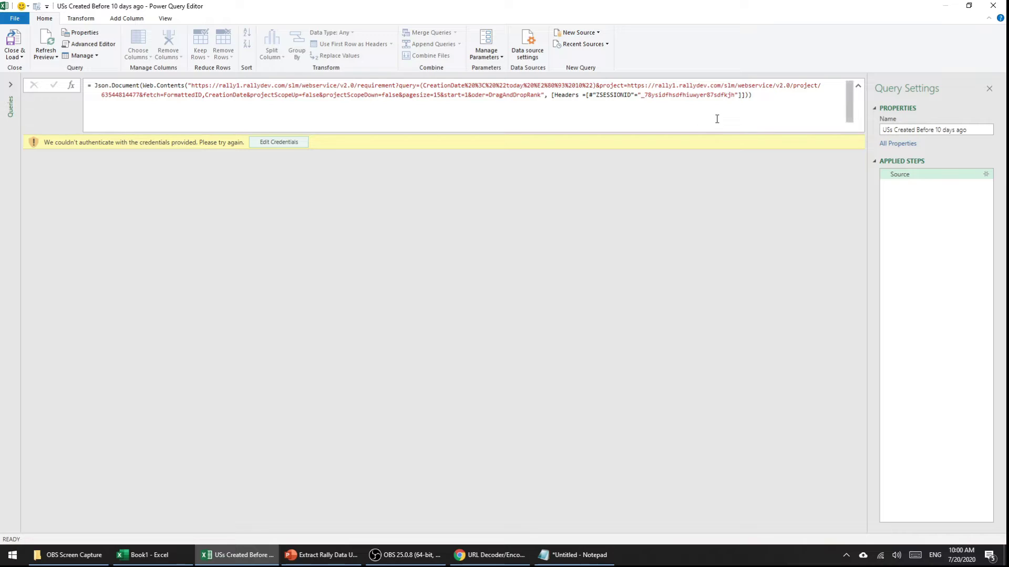
{"action": "left_click", "coordinate": [751, 97]}
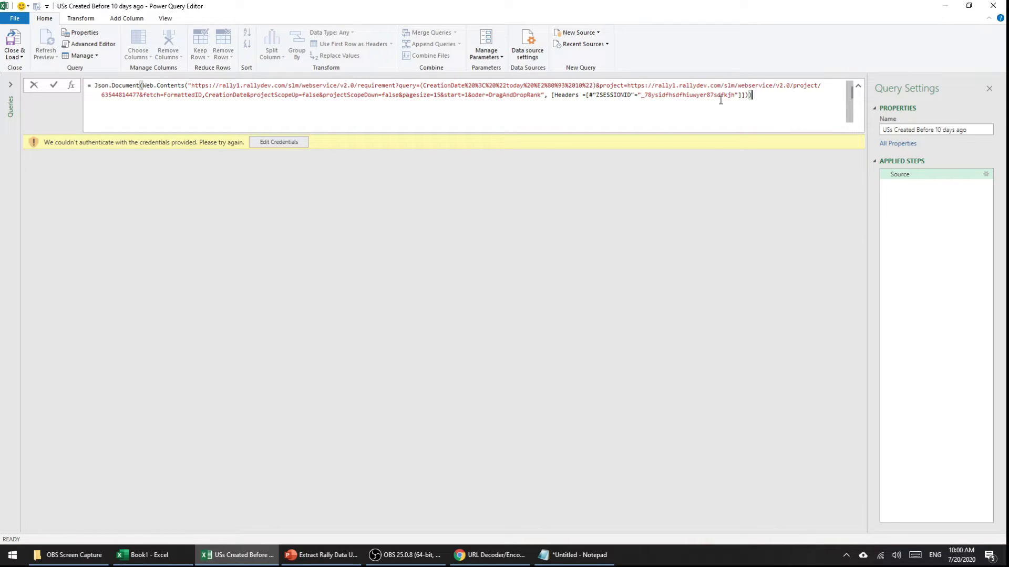
{"action": "left_click", "coordinate": [859, 87]}
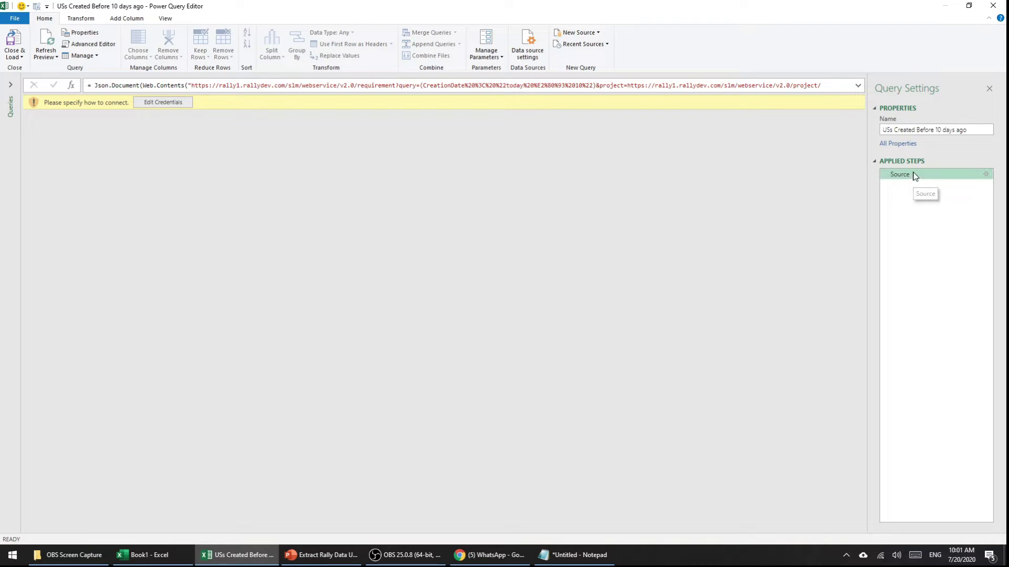
Step: Connect through Edit Credentials and drill into the QueryResult record
{"action": "left_click", "coordinate": [151, 105]}
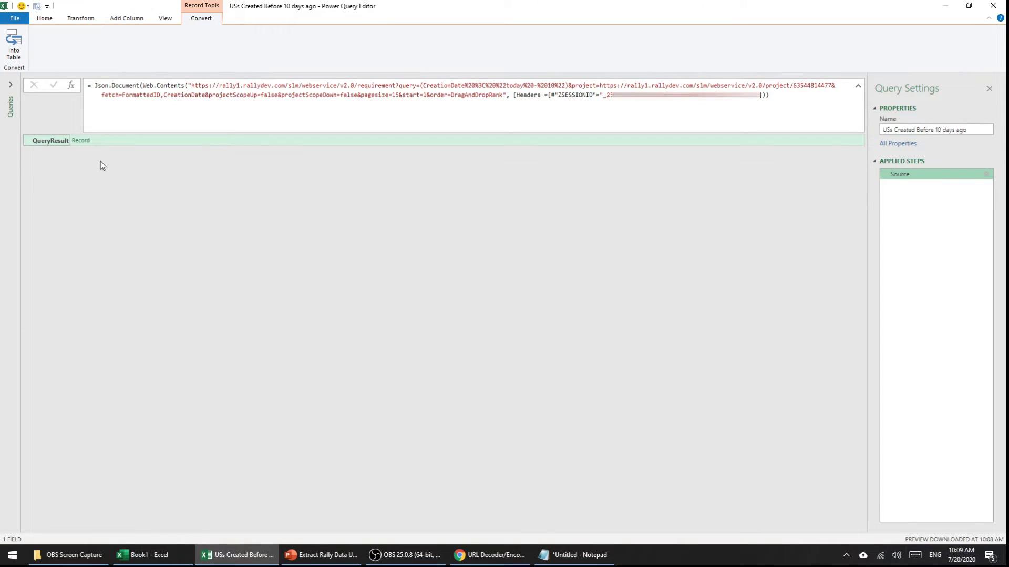
{"action": "left_click", "coordinate": [80, 142]}
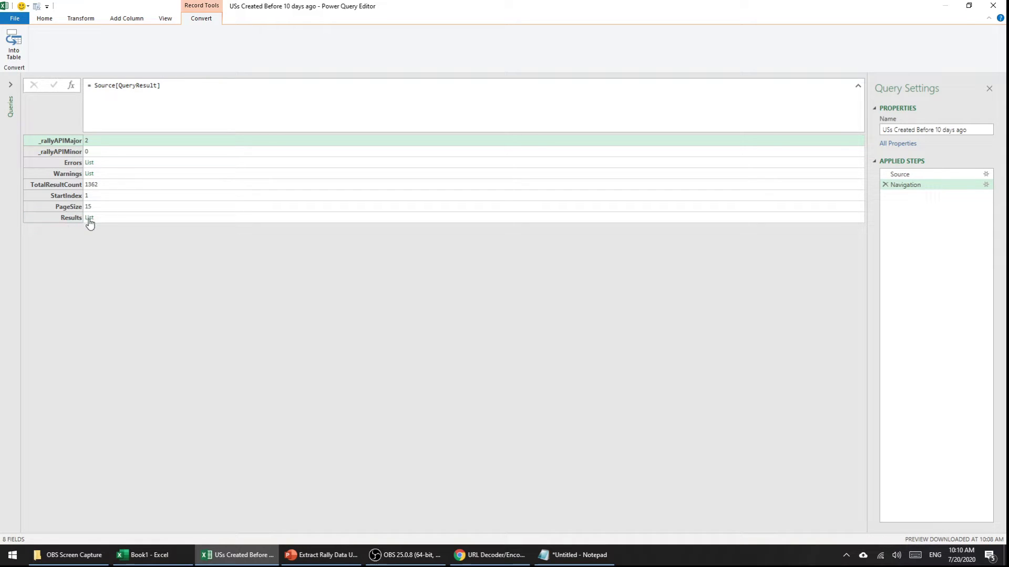
Step: Convert the Results list into a table of 15 records in Column1
{"action": "left_click", "coordinate": [90, 217]}
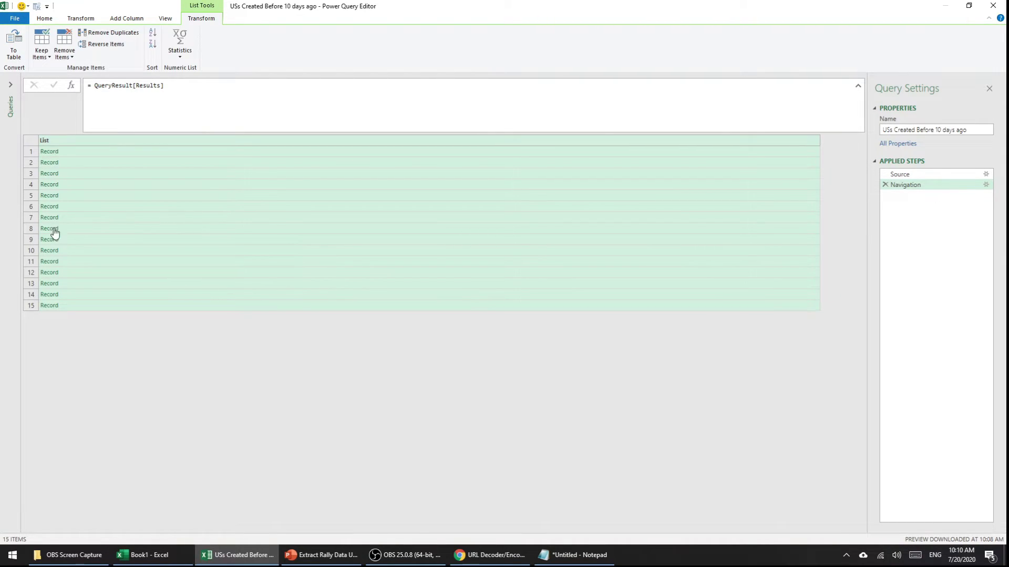
{"action": "left_click", "coordinate": [18, 55]}
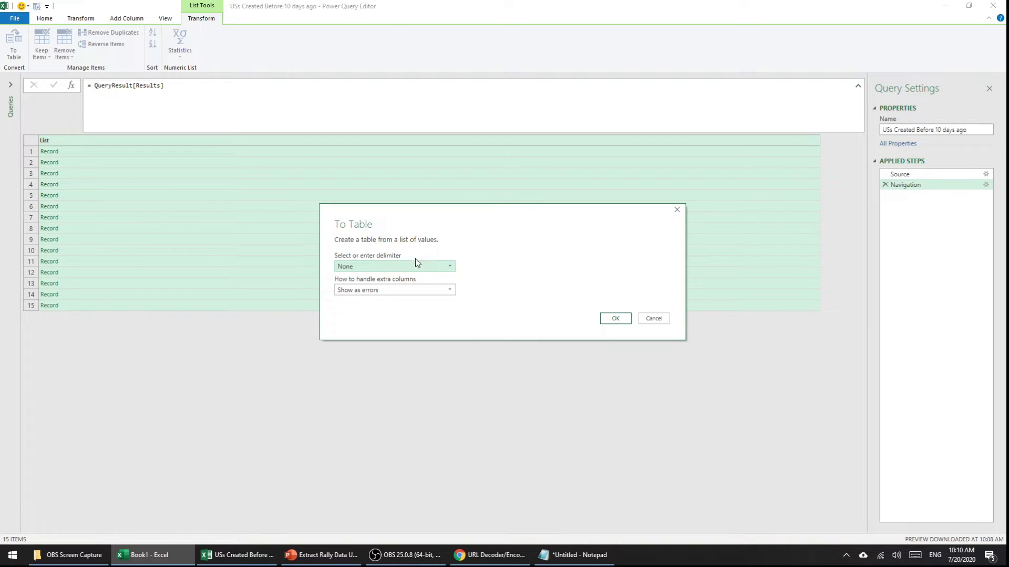
{"action": "left_click", "coordinate": [616, 317]}
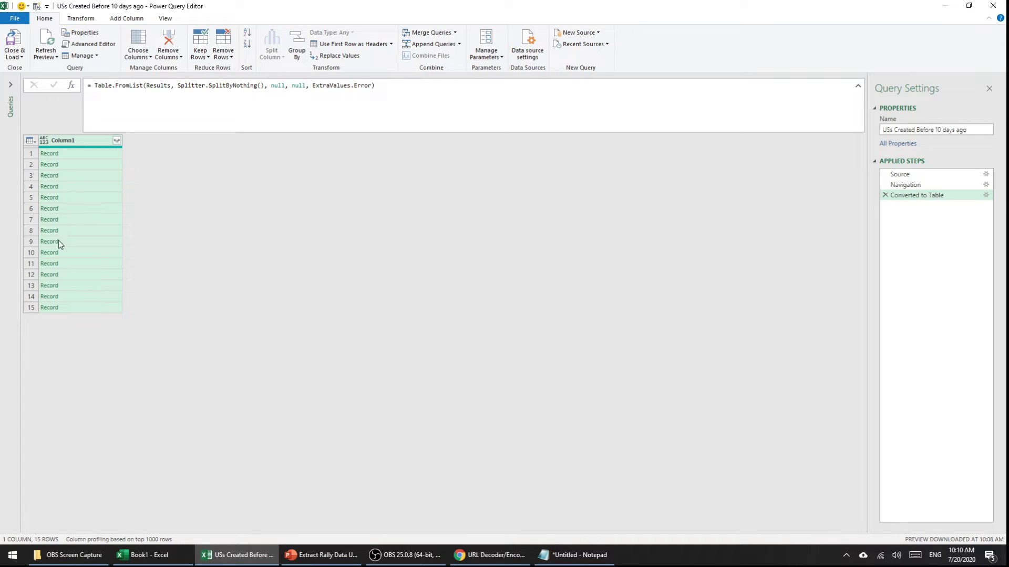
{"action": "left_click", "coordinate": [117, 141]}
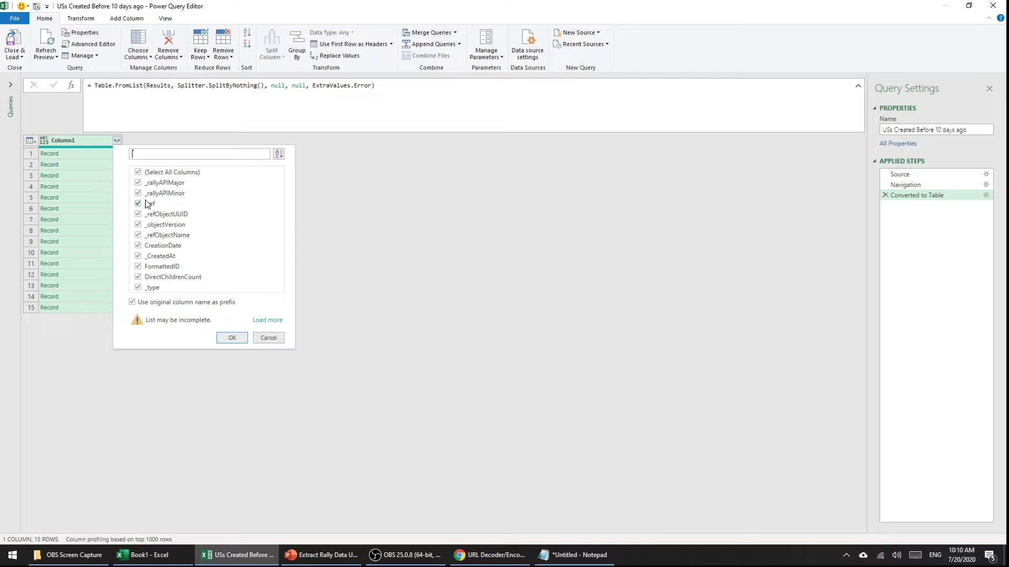
Step: Expand Column1 to only CreationDate and FormattedID without prefixes, then Close & Load To
{"action": "left_click", "coordinate": [138, 172]}
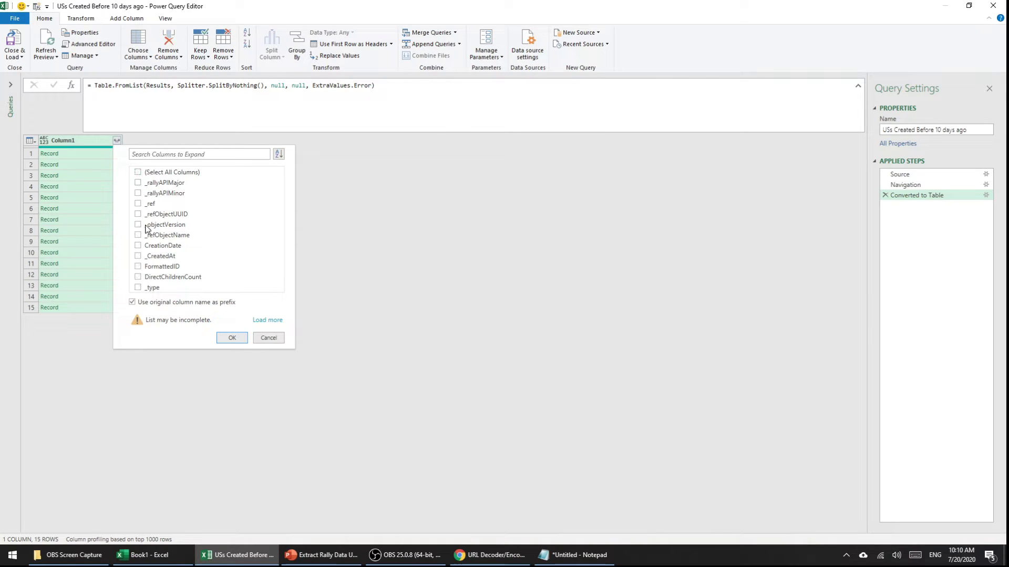
{"action": "left_click", "coordinate": [139, 245]}
{"action": "left_click", "coordinate": [137, 267]}
{"action": "left_click", "coordinate": [136, 303]}
{"action": "left_click", "coordinate": [230, 340]}
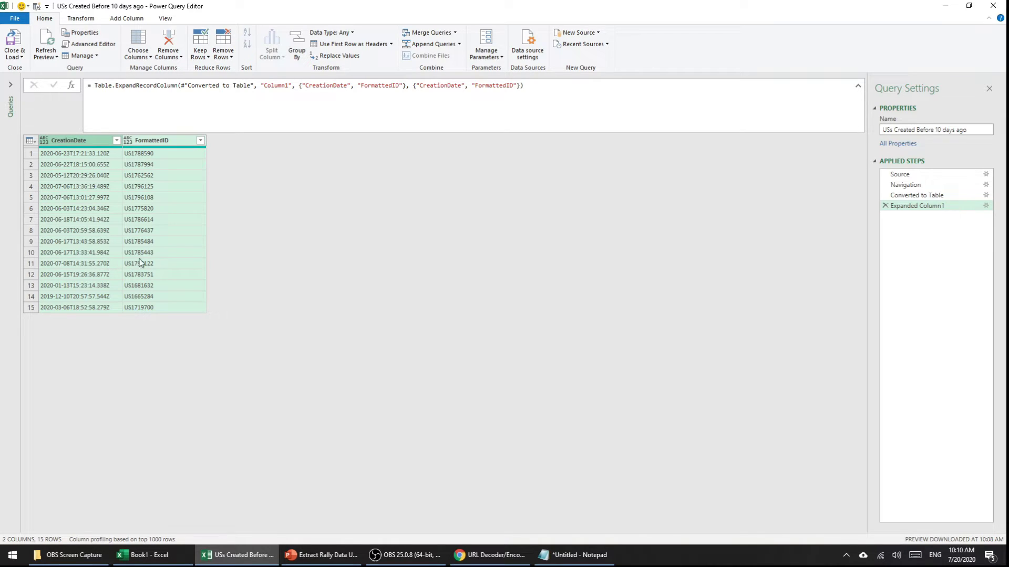
{"action": "left_click", "coordinate": [16, 57]}
{"action": "left_click", "coordinate": [36, 80]}
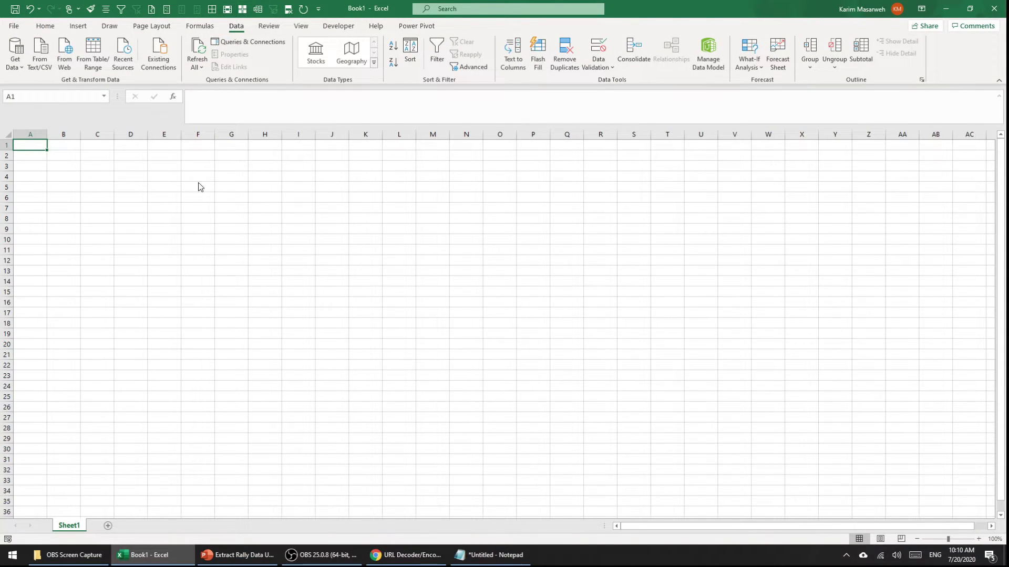
Step: Import the query as a table on the existing Sheet1 at cell A1
{"action": "left_click_drag", "start_coordinate": [310, 249], "coordinate": [349, 171]}
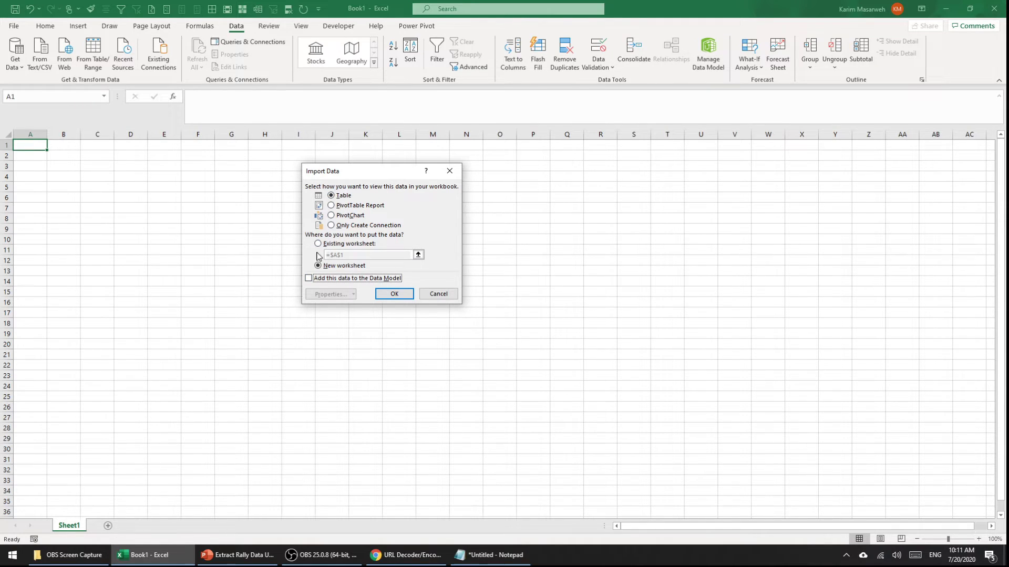
{"action": "left_click", "coordinate": [339, 244]}
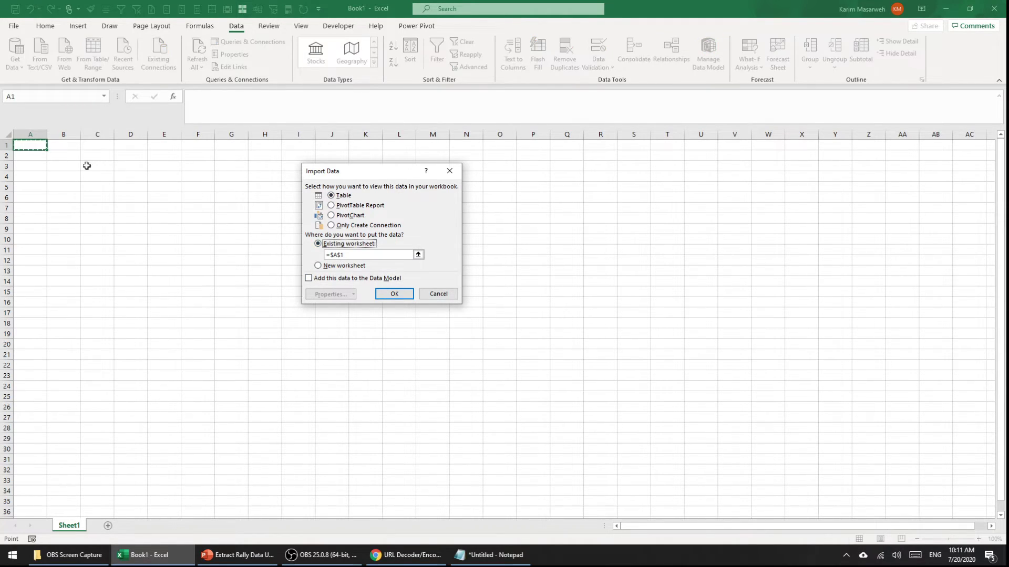
{"action": "left_click", "coordinate": [33, 145]}
{"action": "left_click", "coordinate": [394, 293]}
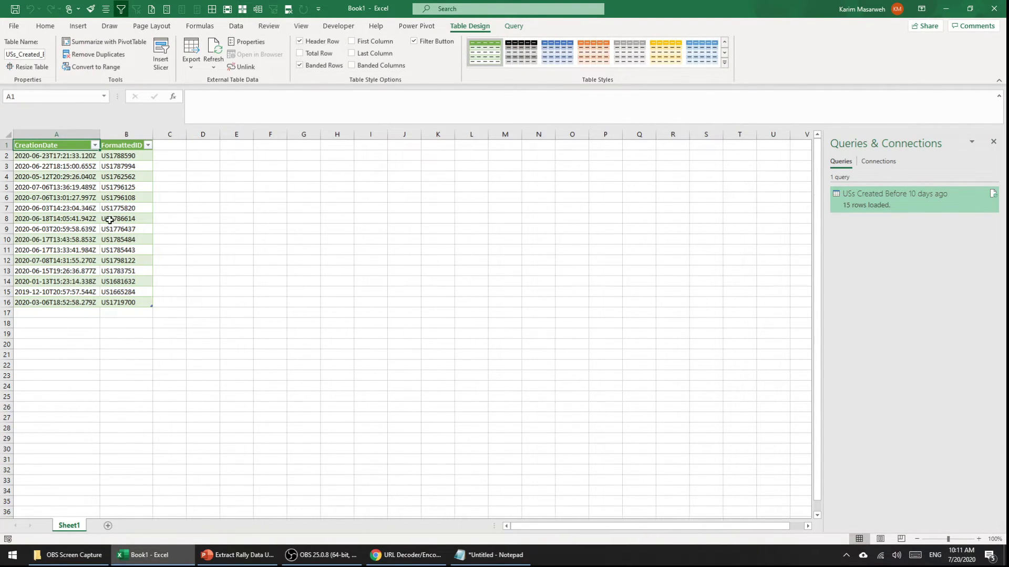
Step: Check row 6's CreationDate and FormattedID, then refresh the query table
{"action": "left_click", "coordinate": [82, 198]}
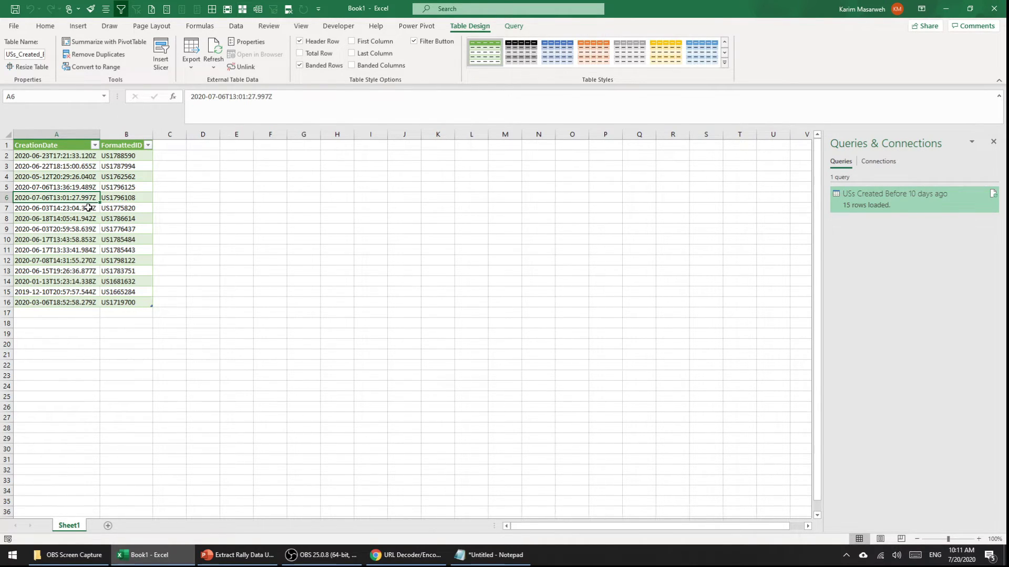
{"action": "left_click", "coordinate": [109, 196]}
{"action": "right_click", "coordinate": [108, 197]}
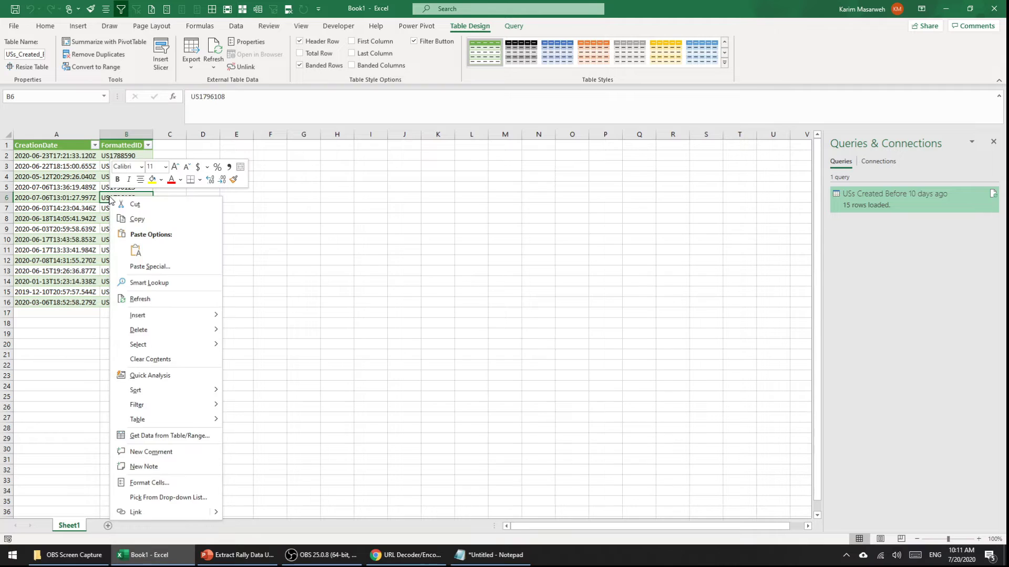
{"action": "left_click", "coordinate": [141, 299]}
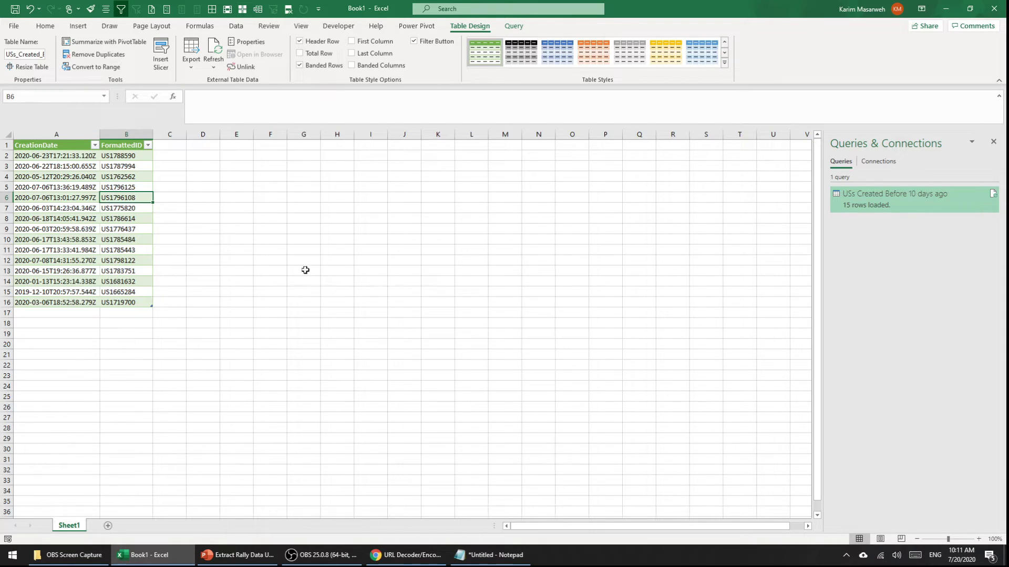
Step: Reopen the USs Created Before 10 days ago query and review its Source, Navigation, Converted to Table and Expanded Column1 steps
{"action": "double_click", "coordinate": [891, 202]}
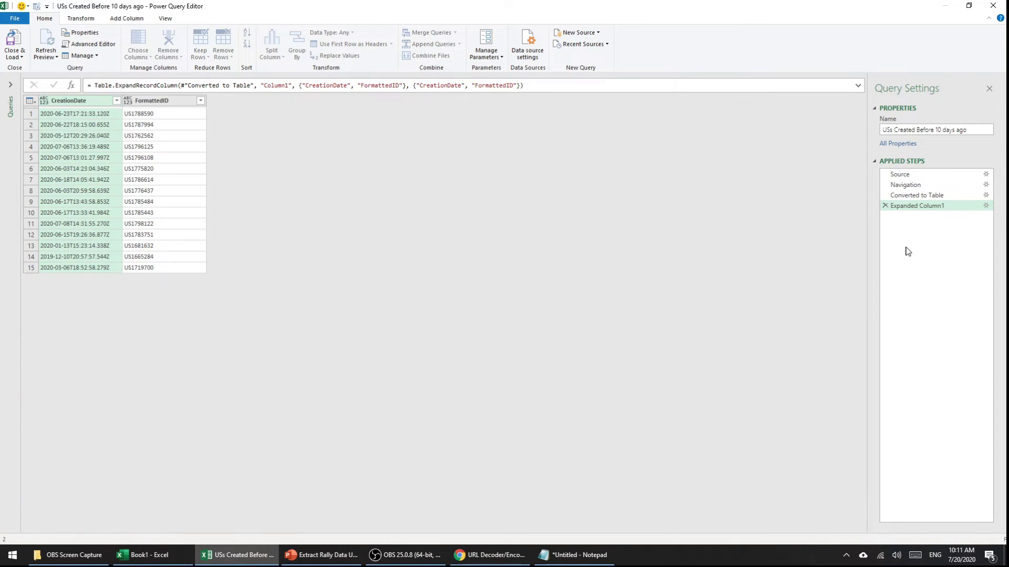
{"action": "left_click", "coordinate": [914, 175]}
{"action": "left_click", "coordinate": [913, 185]}
{"action": "left_click", "coordinate": [913, 196]}
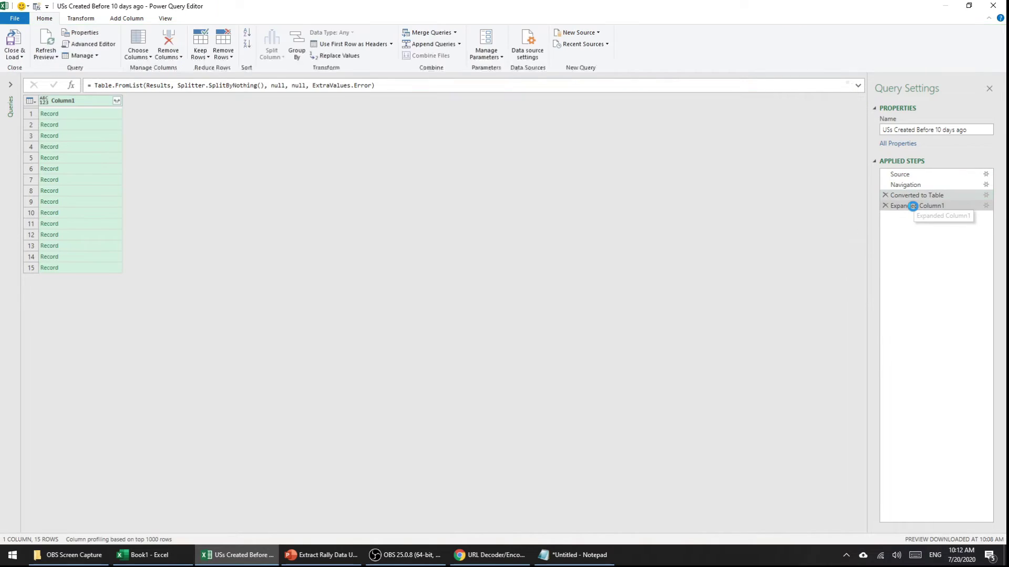
{"action": "left_click", "coordinate": [912, 206]}
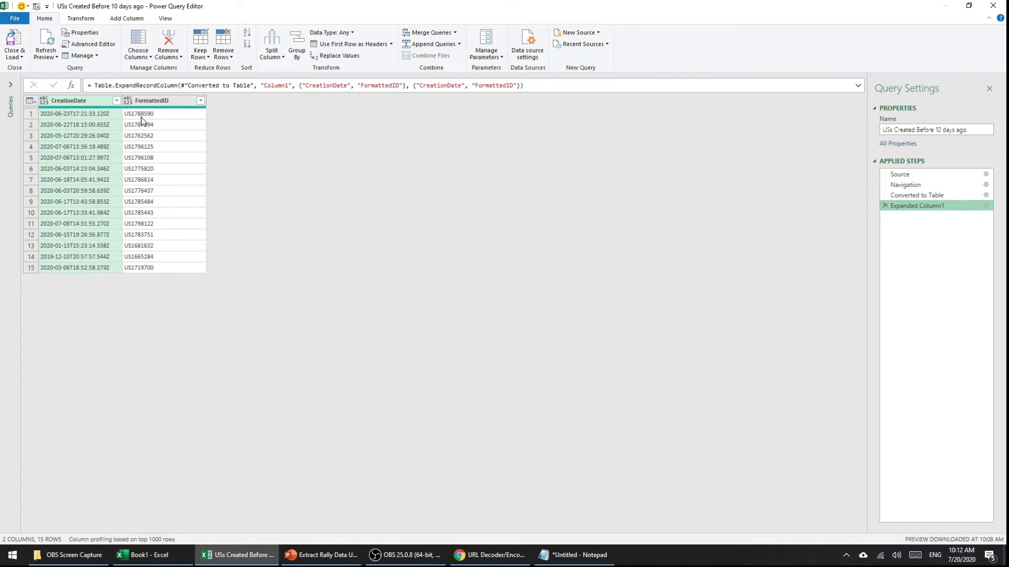
{"action": "left_click", "coordinate": [118, 20]}
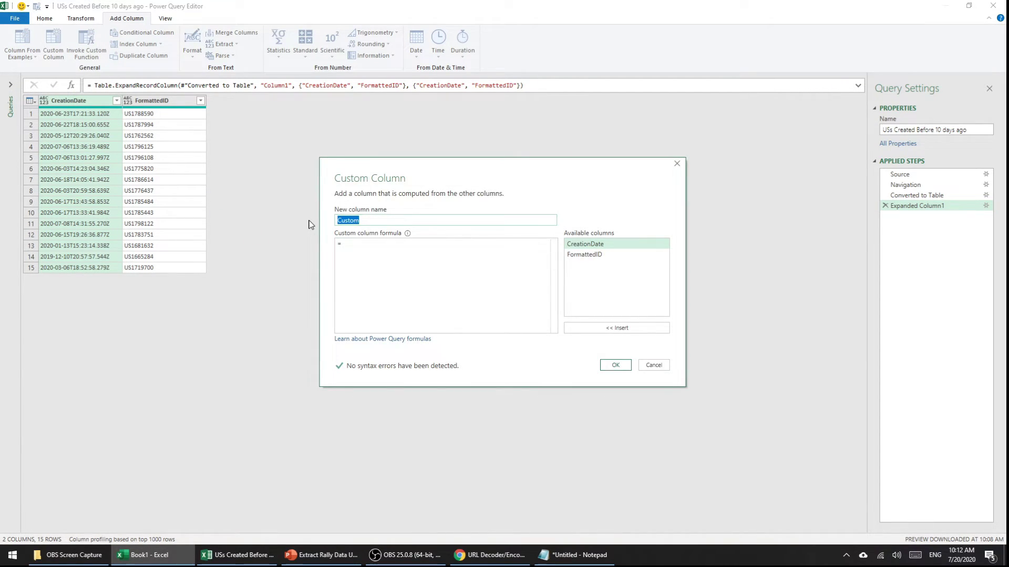
Step: Add a custom column 'Entity Type' with the value "user story", then close and load the query
{"action": "type", "text": "Entity Type"}
{"action": "left_click", "coordinate": [416, 252]}
{"action": "type", "text": "\"user story"}
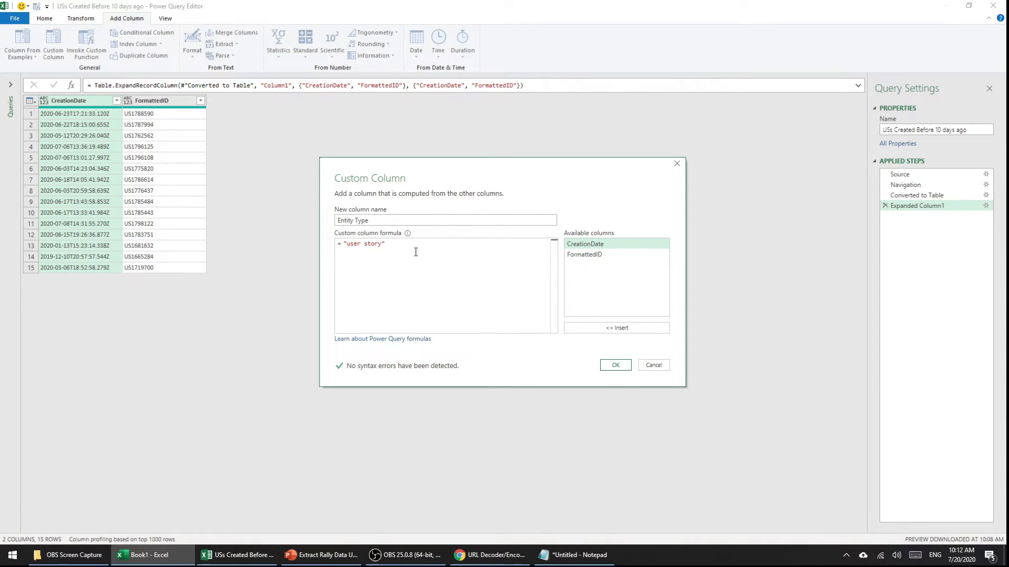
{"action": "left_click", "coordinate": [613, 366]}
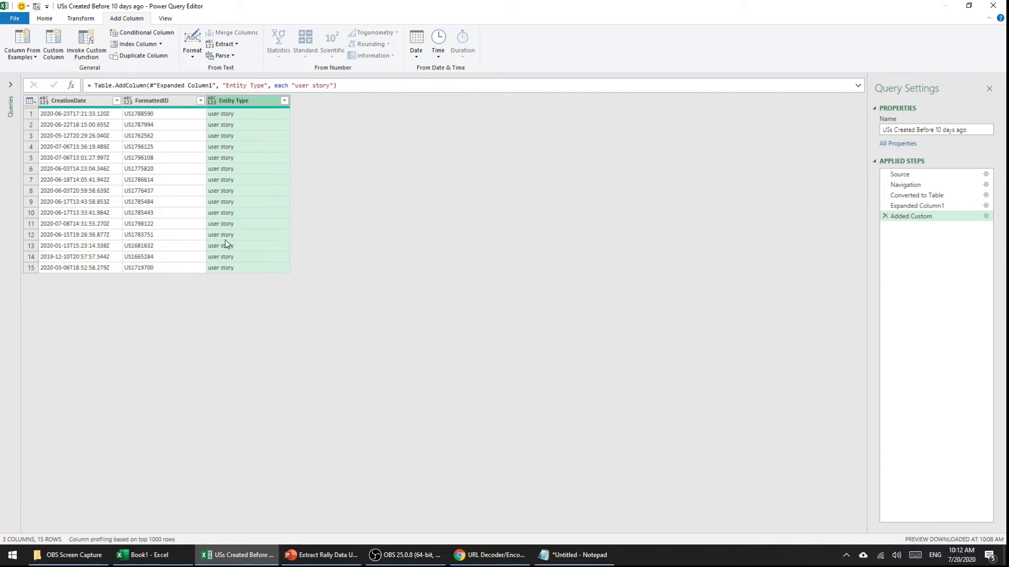
{"action": "left_click", "coordinate": [44, 19]}
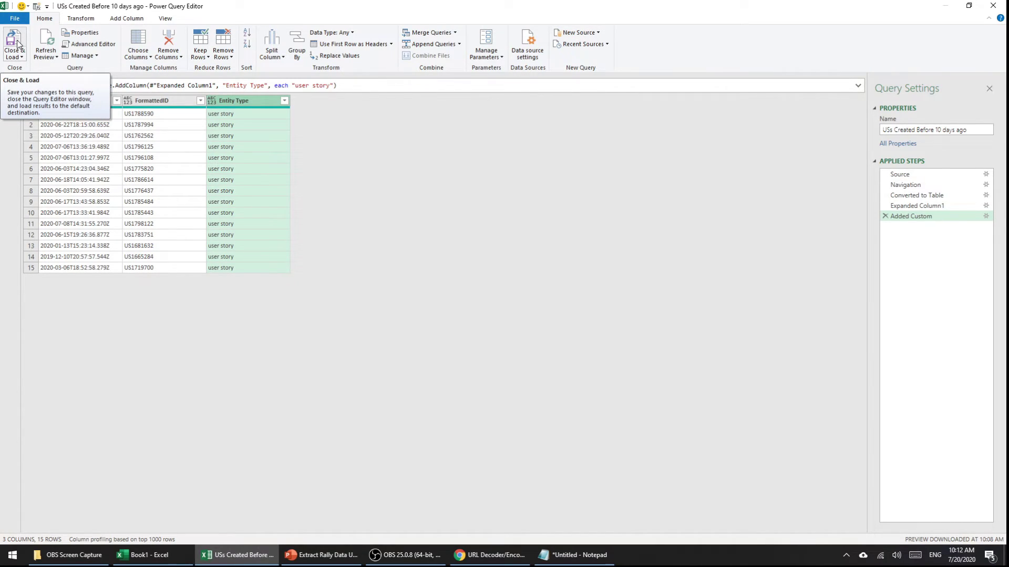
{"action": "left_click", "coordinate": [18, 44]}
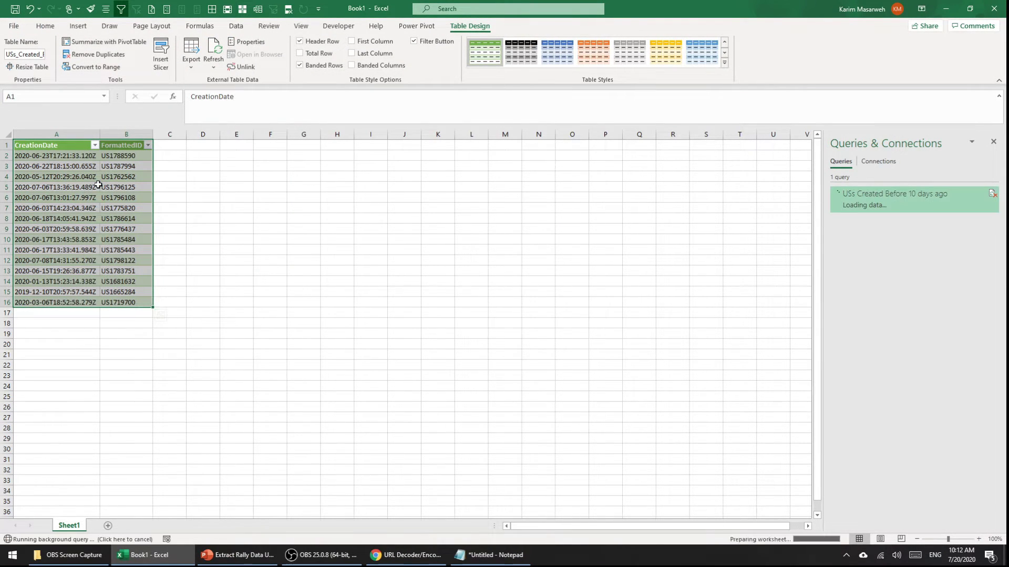
Step: Check the loaded Entity Type values, then duplicate the USs Created Before 10 days ago query
{"action": "left_click", "coordinate": [166, 158]}
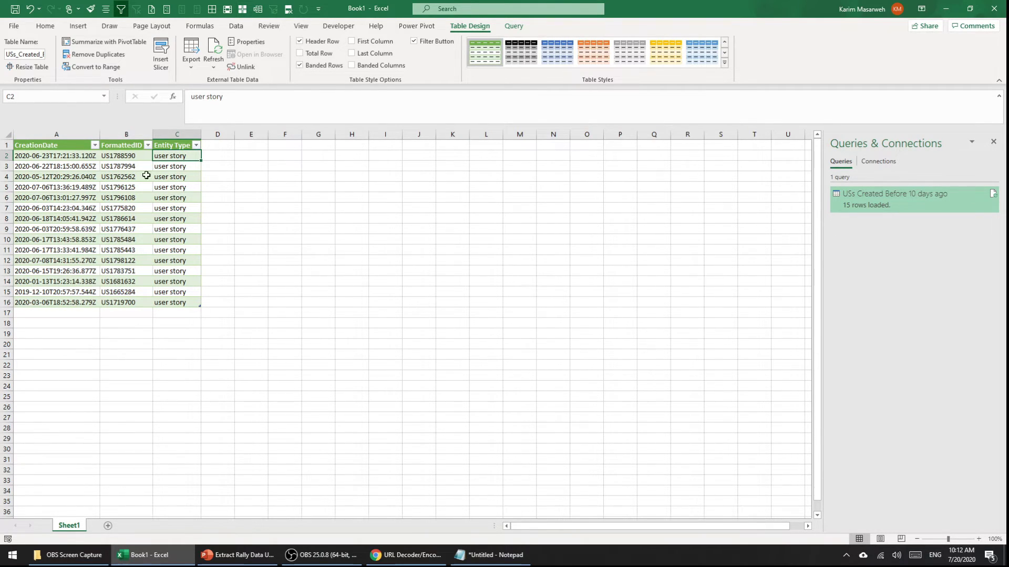
{"action": "right_click", "coordinate": [880, 205]}
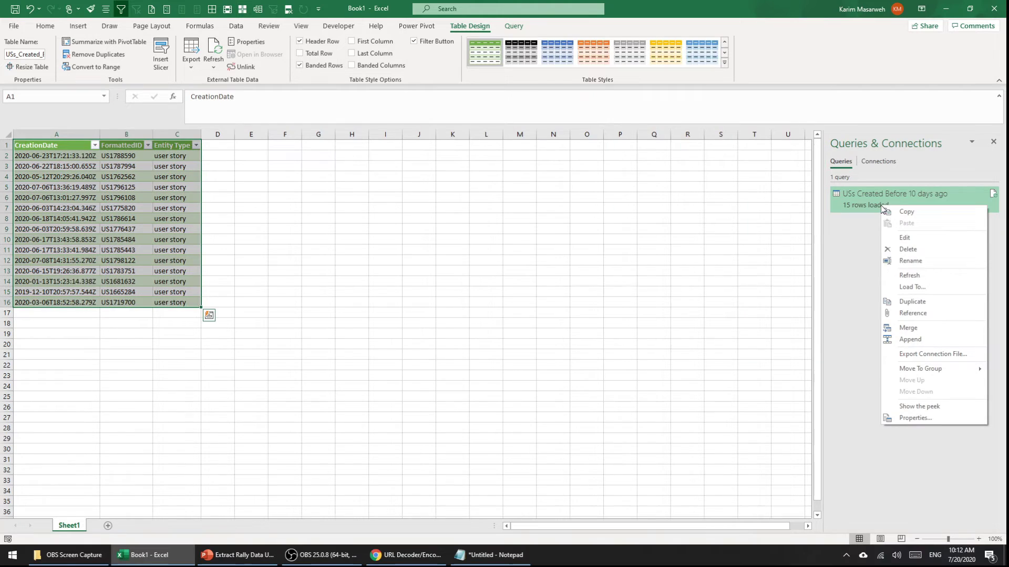
{"action": "left_click", "coordinate": [911, 302]}
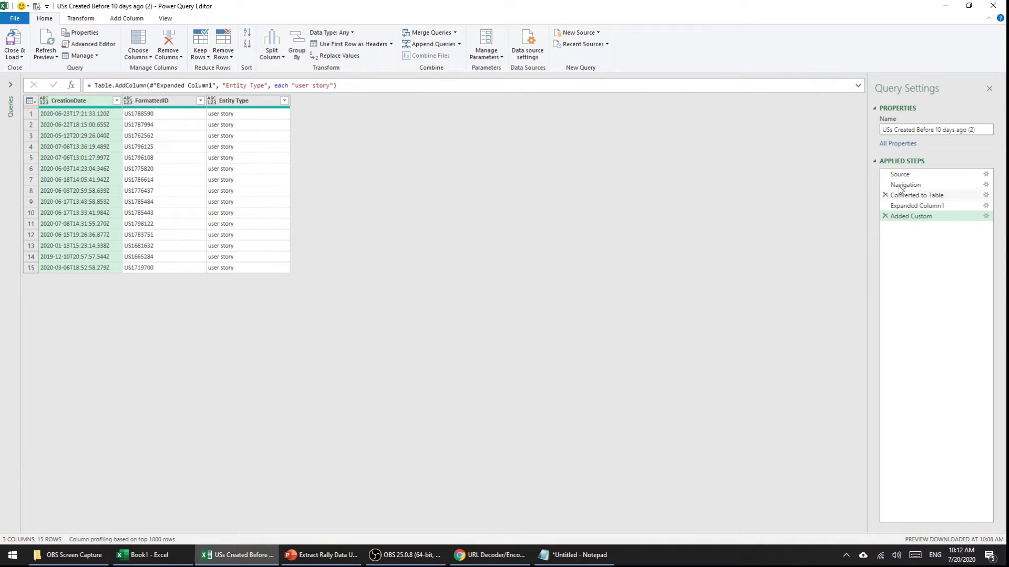
Step: In the Source step URL, replace 'requirement' with 'portfolioitem/Feature' copied from the slide
{"action": "left_click", "coordinate": [899, 174]}
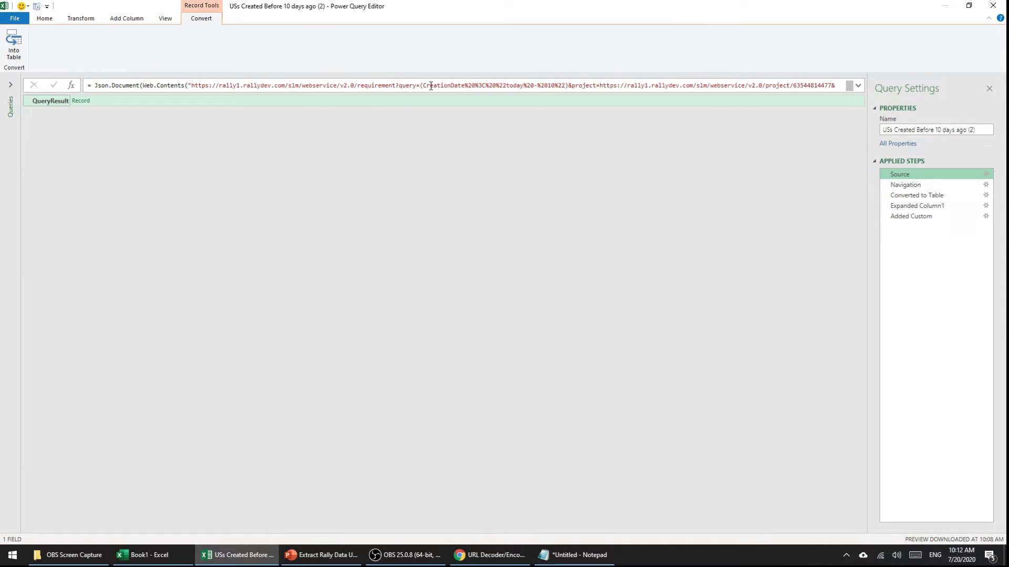
{"action": "left_click_drag", "start_coordinate": [396, 85], "coordinate": [357, 85]}
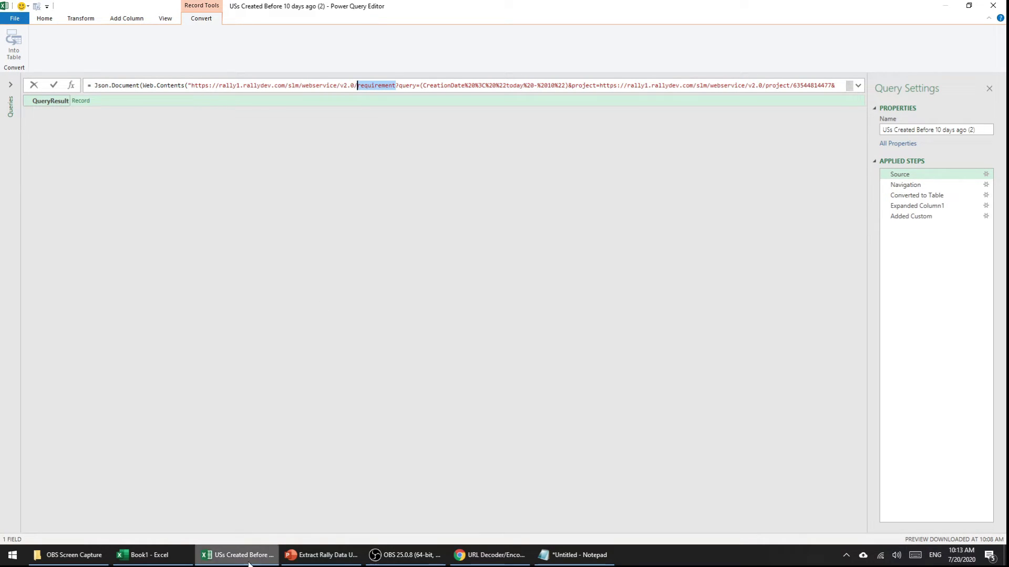
{"action": "left_click", "coordinate": [320, 555]}
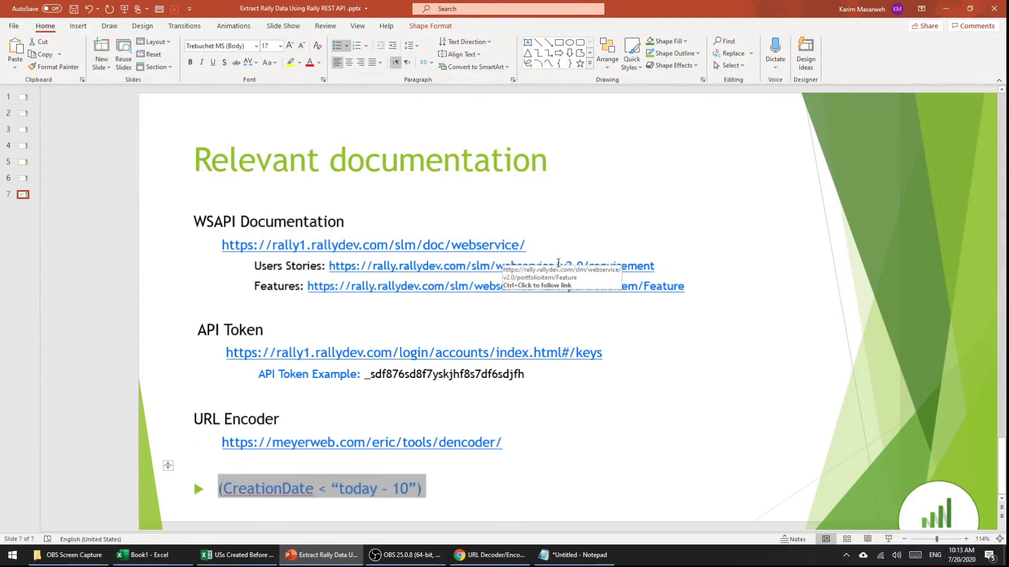
{"action": "double_click", "coordinate": [594, 266]}
{"action": "left_click_drag", "start_coordinate": [594, 265], "coordinate": [519, 266]}
{"action": "left_click", "coordinate": [236, 555]}
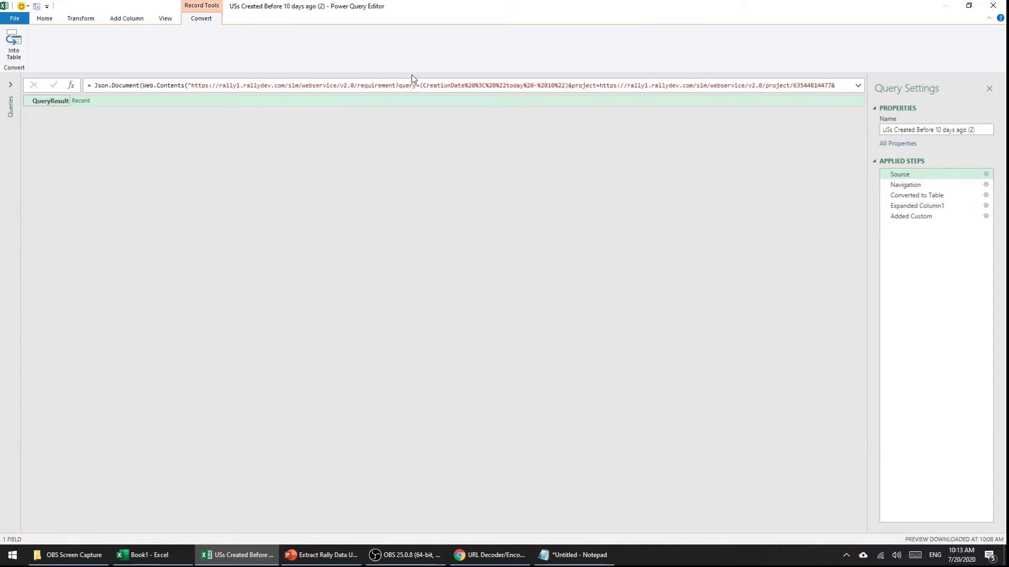
{"action": "left_click_drag", "start_coordinate": [395, 85], "coordinate": [357, 85]}
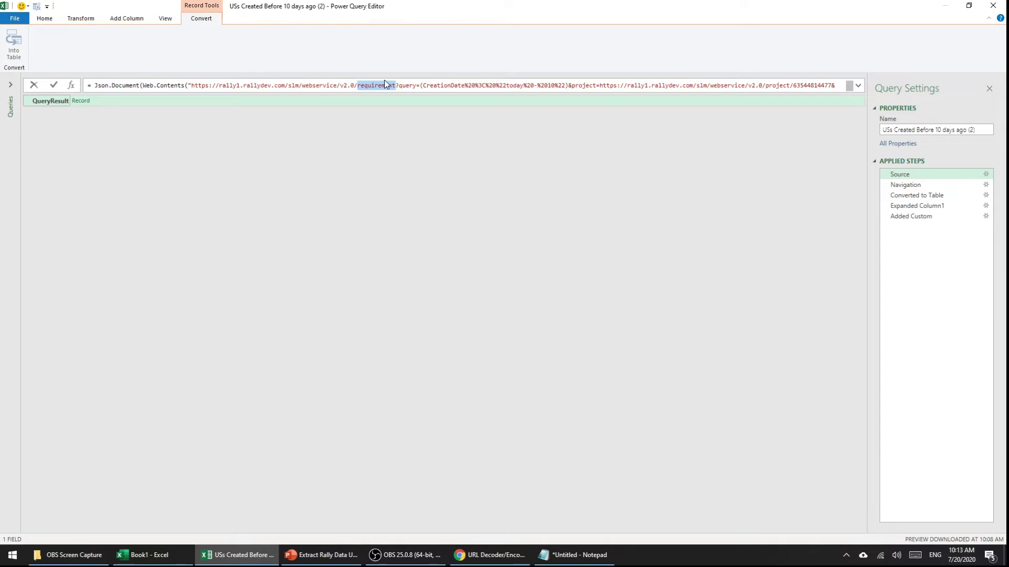
{"action": "key", "text": "ctrl+v"}
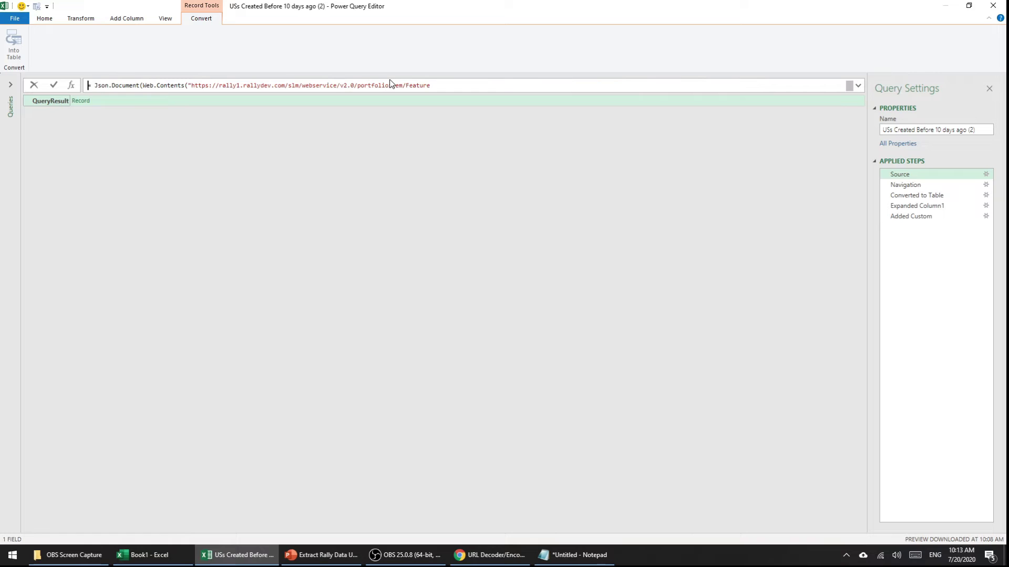
{"action": "key", "text": "Up"}
{"action": "key", "text": "Down"}
{"action": "key", "text": "Return"}
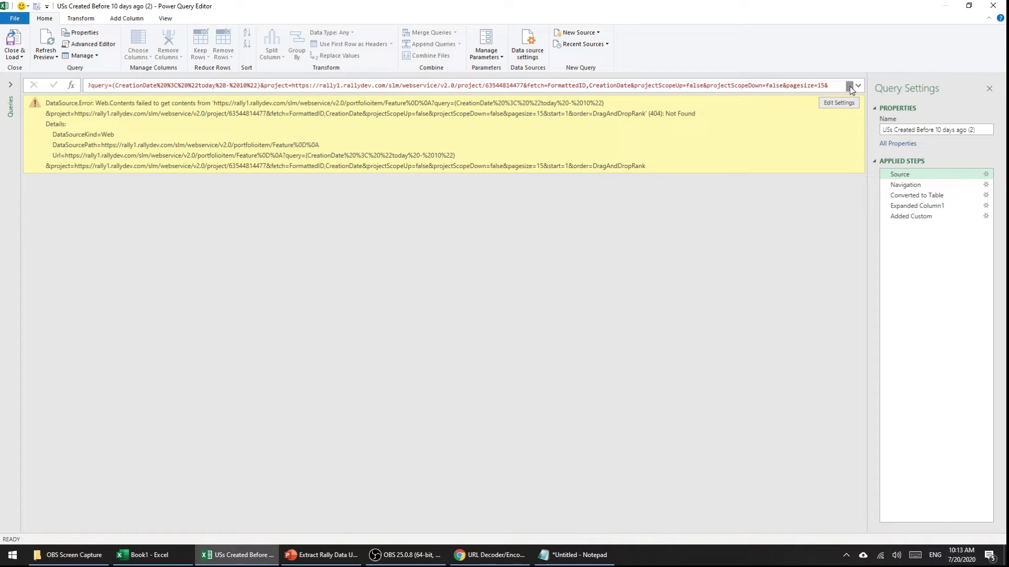
Step: Remove the stray line break after Feature in the source formula and reapply it
{"action": "left_click", "coordinate": [505, 86]}
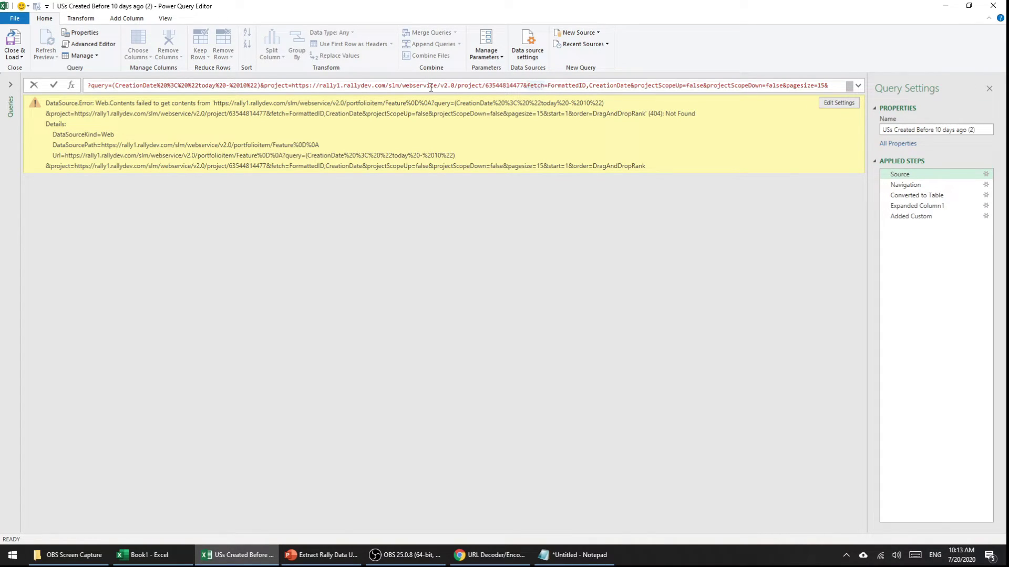
{"action": "key", "text": "Up"}
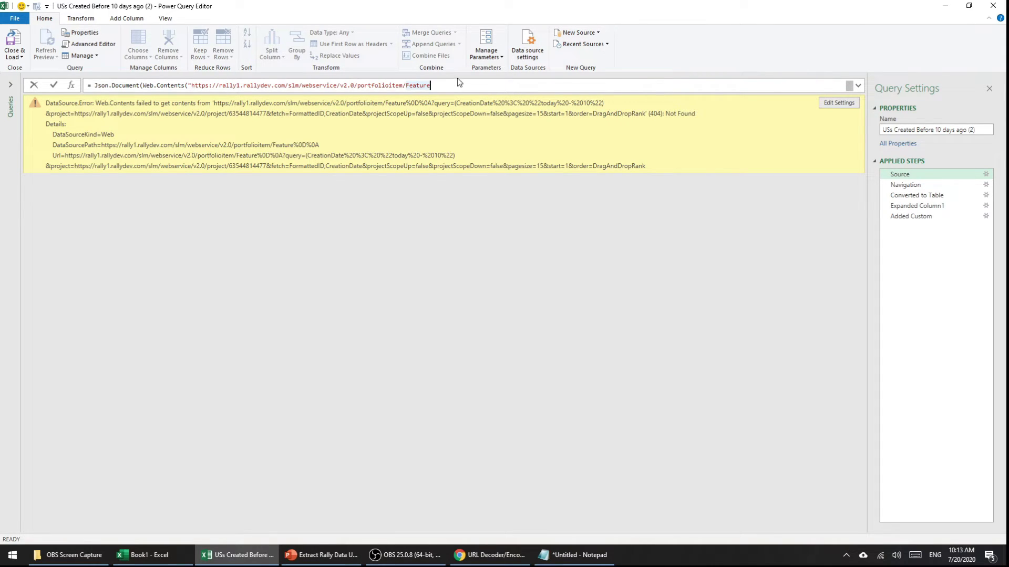
{"action": "key", "text": "Delete"}
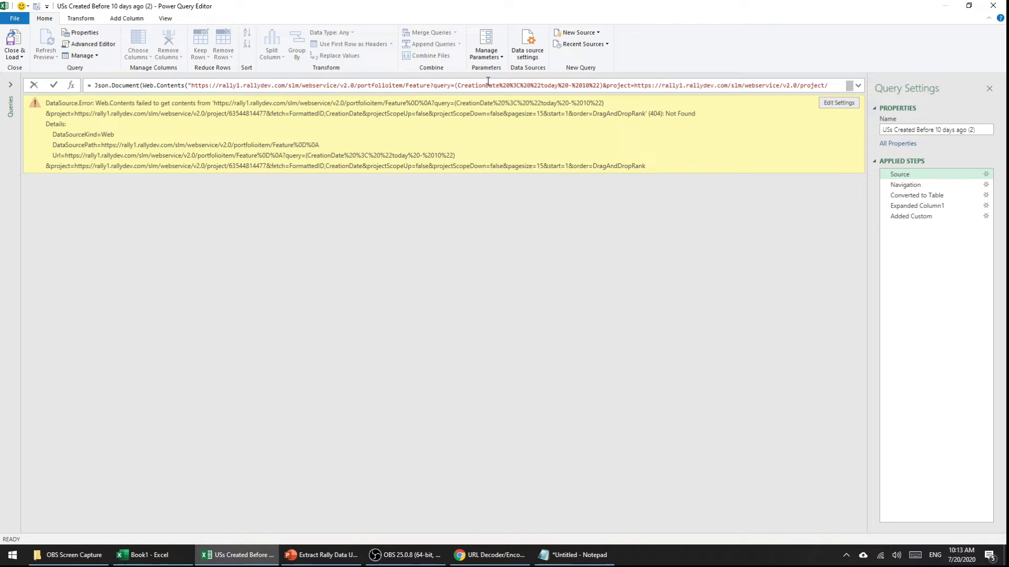
{"action": "key", "text": "Return"}
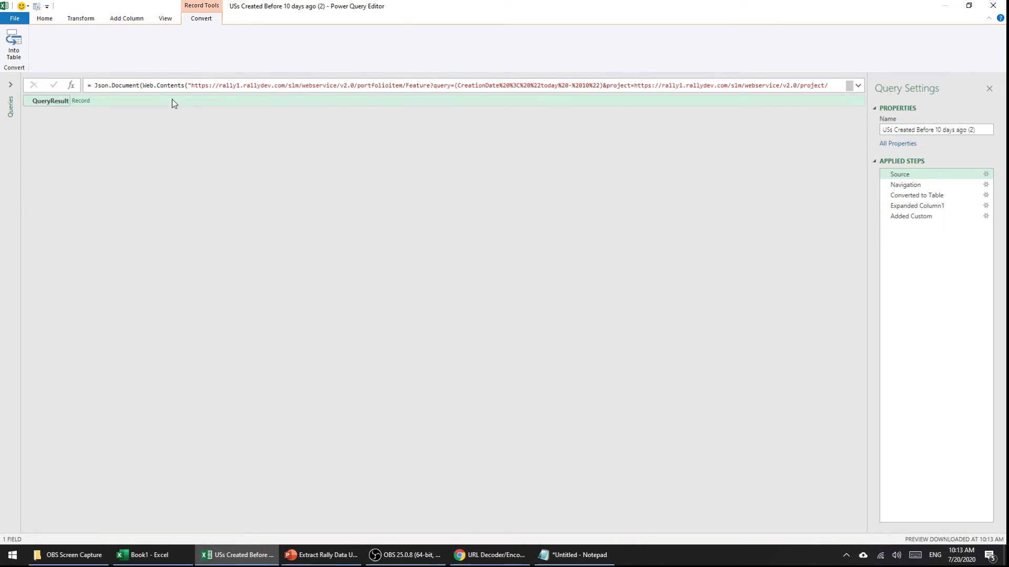
{"action": "left_click", "coordinate": [927, 185]}
Step: Step through the copied query's Converted to Table, Expanded Column1 and Added Custom steps
{"action": "left_click", "coordinate": [930, 195]}
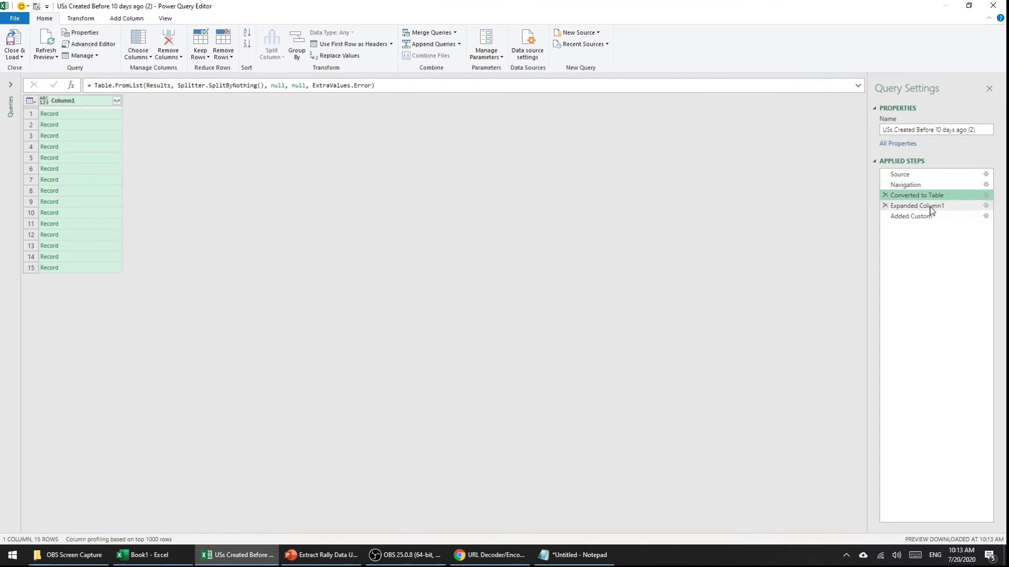
{"action": "left_click", "coordinate": [930, 206]}
{"action": "left_click", "coordinate": [928, 217]}
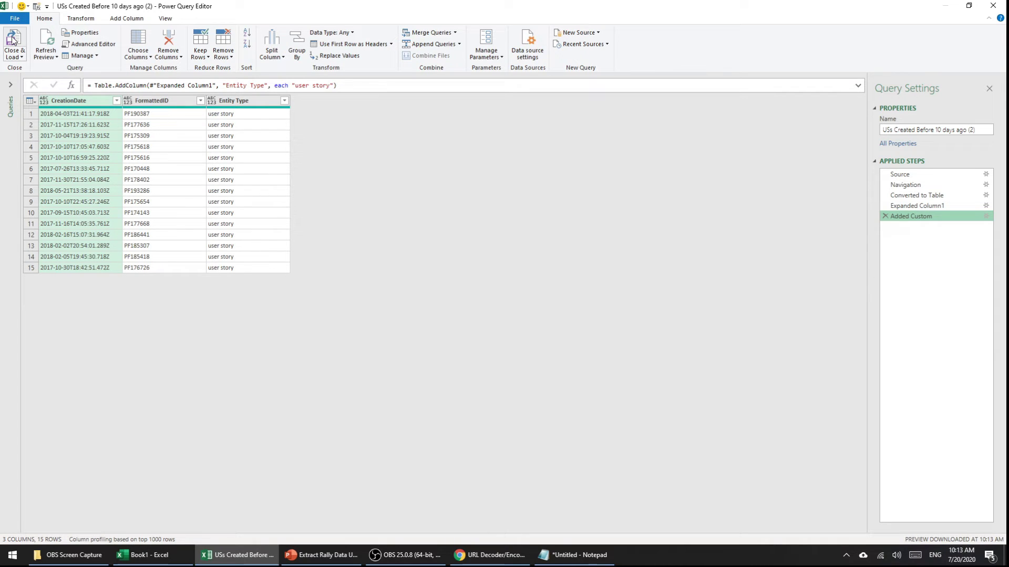
Step: Load the query as a table on the existing worksheet at cell H1
{"action": "left_click", "coordinate": [15, 58]}
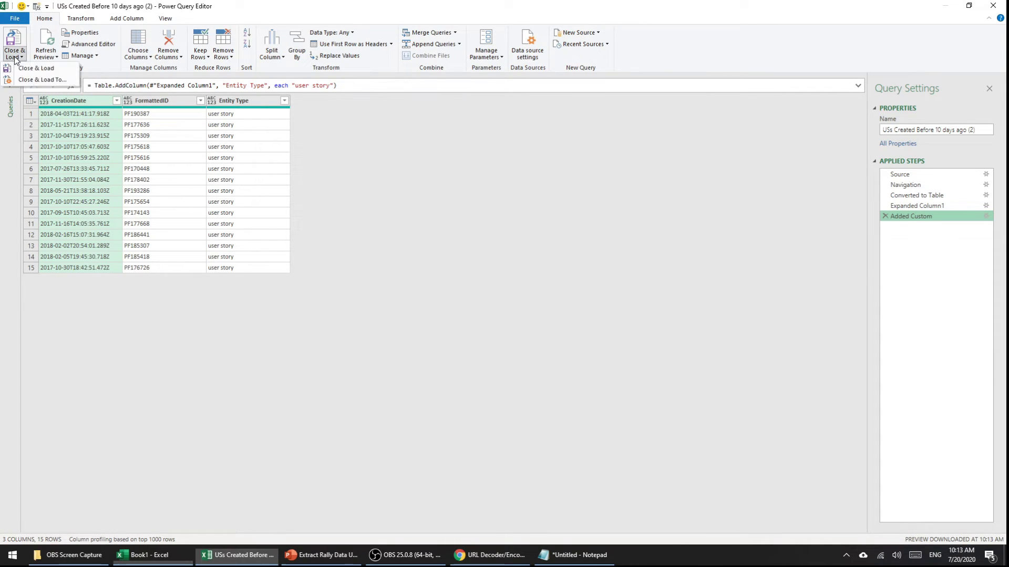
{"action": "left_click", "coordinate": [24, 83]}
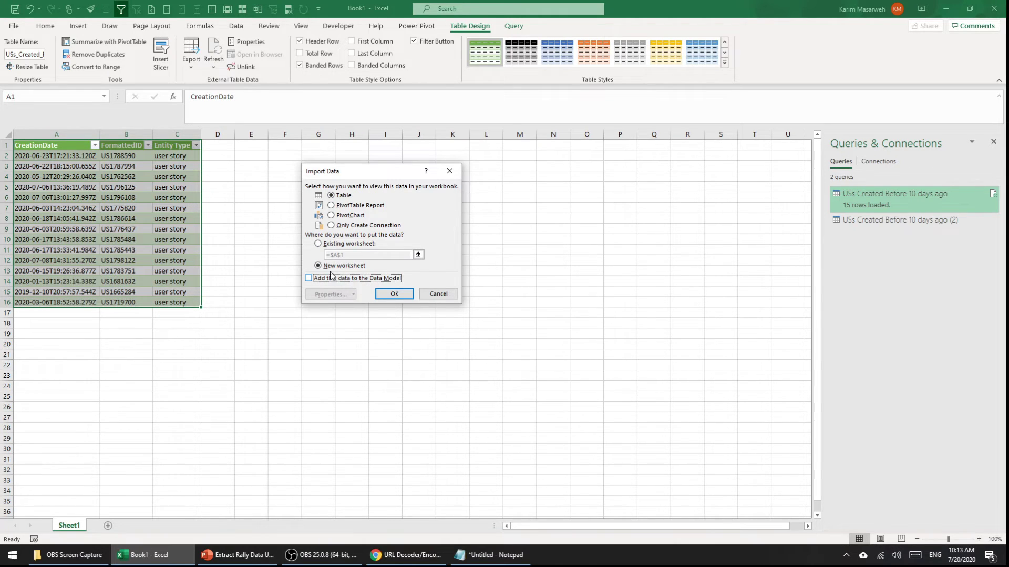
{"action": "left_click", "coordinate": [318, 244]}
{"action": "left_click_drag", "start_coordinate": [336, 170], "coordinate": [398, 191]}
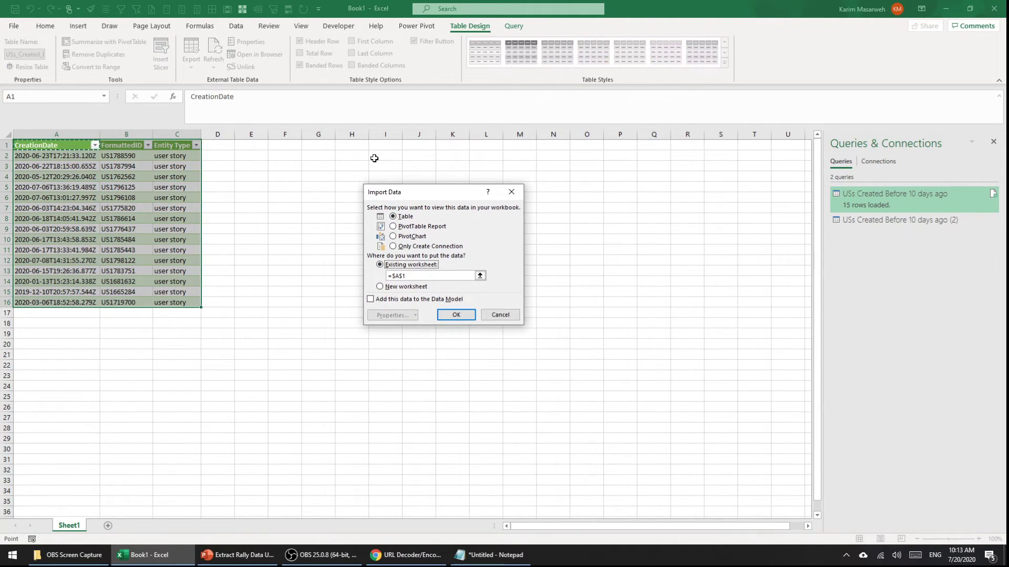
{"action": "left_click", "coordinate": [352, 144]}
{"action": "left_click", "coordinate": [457, 314]}
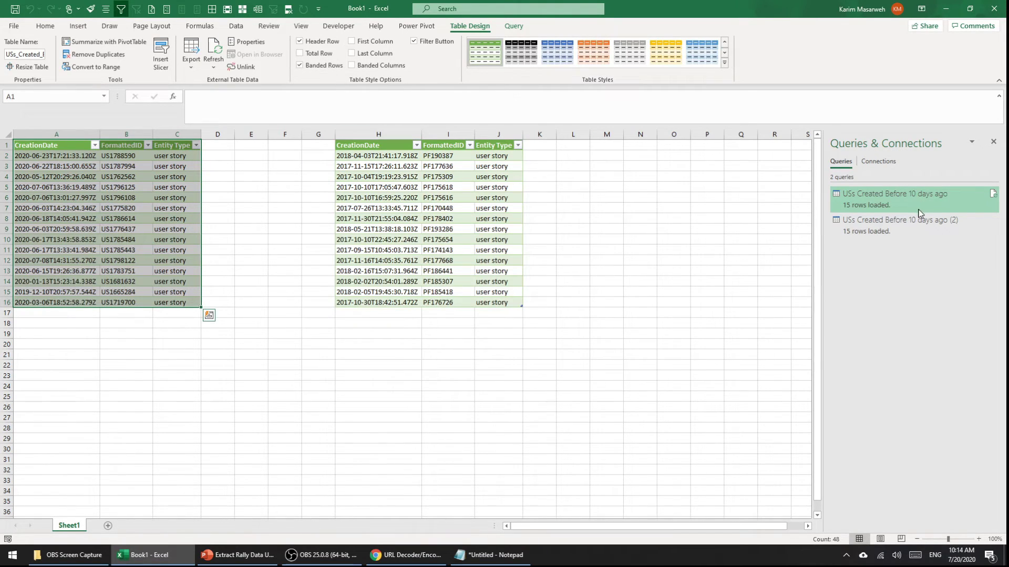
{"action": "left_click", "coordinate": [875, 230]}
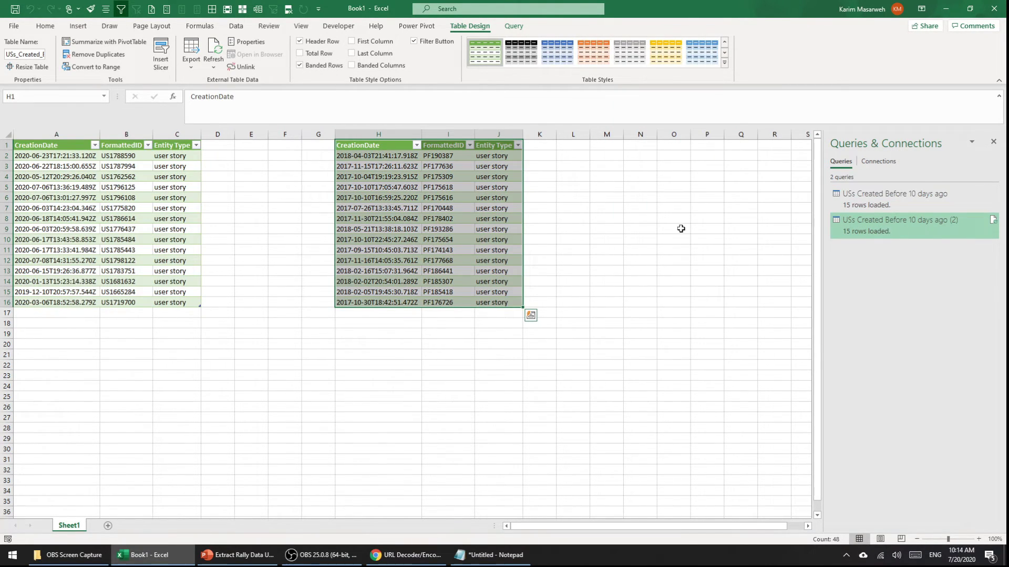
Step: Rename the copied query from its '(2)' duplicate name to 'PFs Created Before 10 days ago'
{"action": "left_click", "coordinate": [960, 198]}
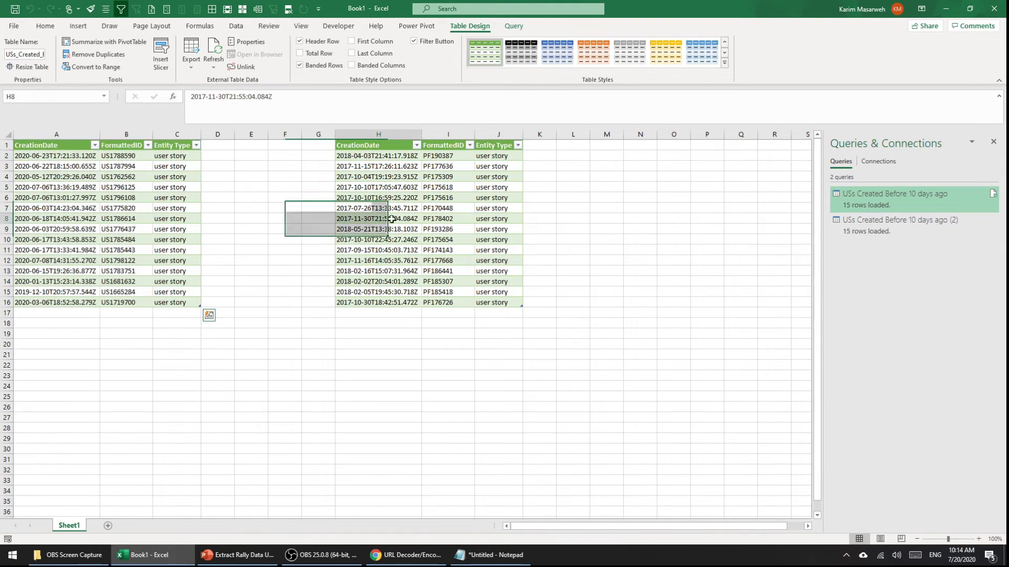
{"action": "right_click", "coordinate": [897, 227]}
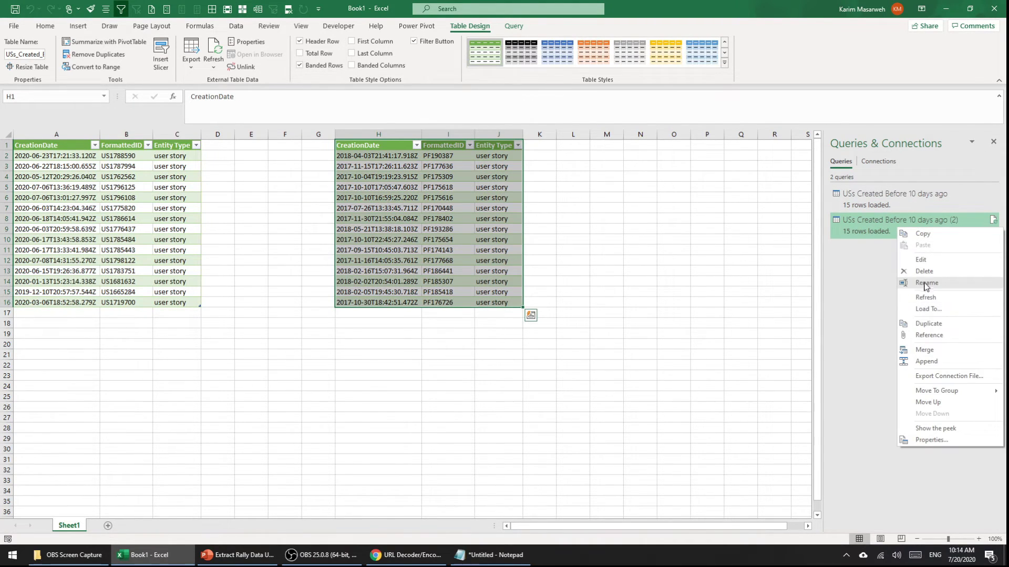
{"action": "left_click", "coordinate": [927, 282]}
{"action": "left_click", "coordinate": [900, 221]}
{"action": "double_click", "coordinate": [850, 221]}
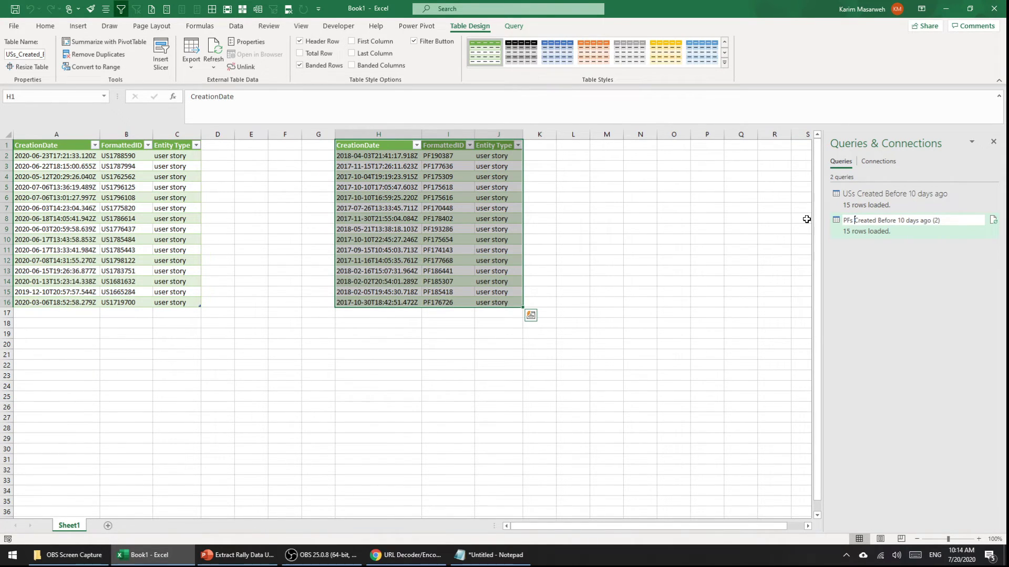
{"action": "key", "text": "End"}
{"action": "key", "text": "BackSpace"}
{"action": "key", "text": "Return"}
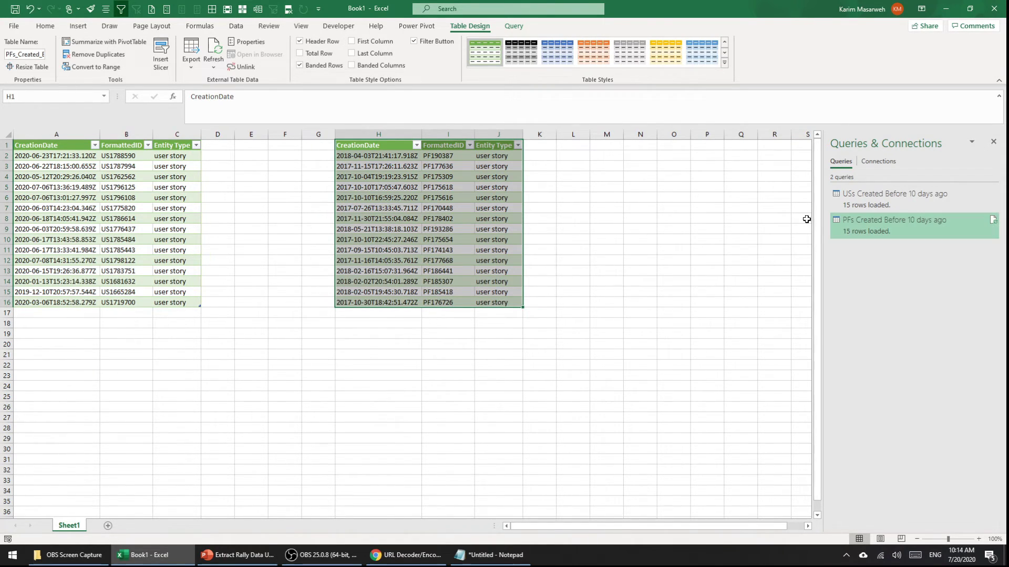
{"action": "mouse_move", "coordinate": [867, 233]}
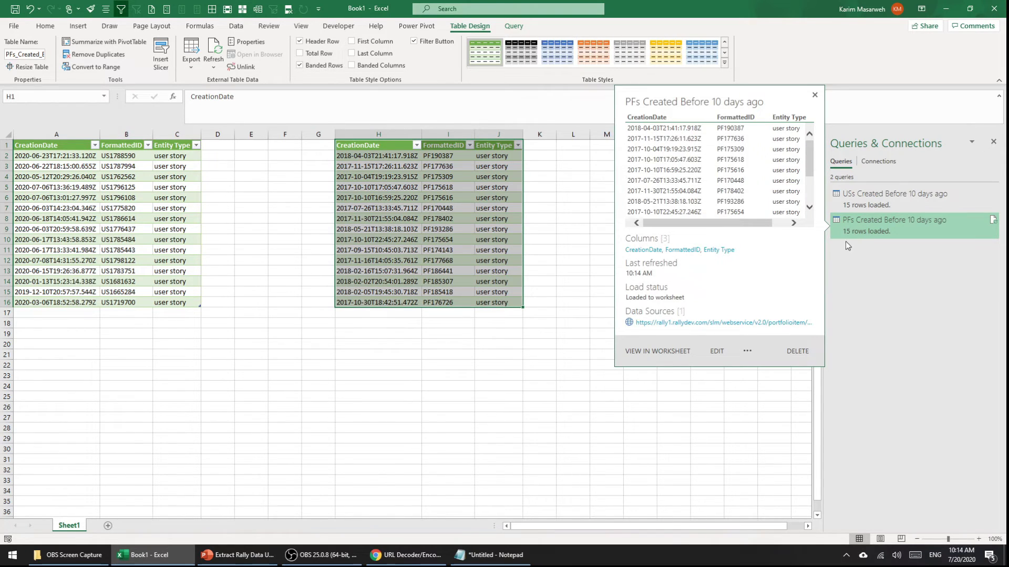
{"action": "left_click", "coordinate": [495, 196]}
{"action": "left_click_drag", "start_coordinate": [494, 167], "coordinate": [490, 259]}
Step: Change the PFs query's Entity Type value from "user story" to "feature" and reload it to the sheet
{"action": "left_click", "coordinate": [499, 208]}
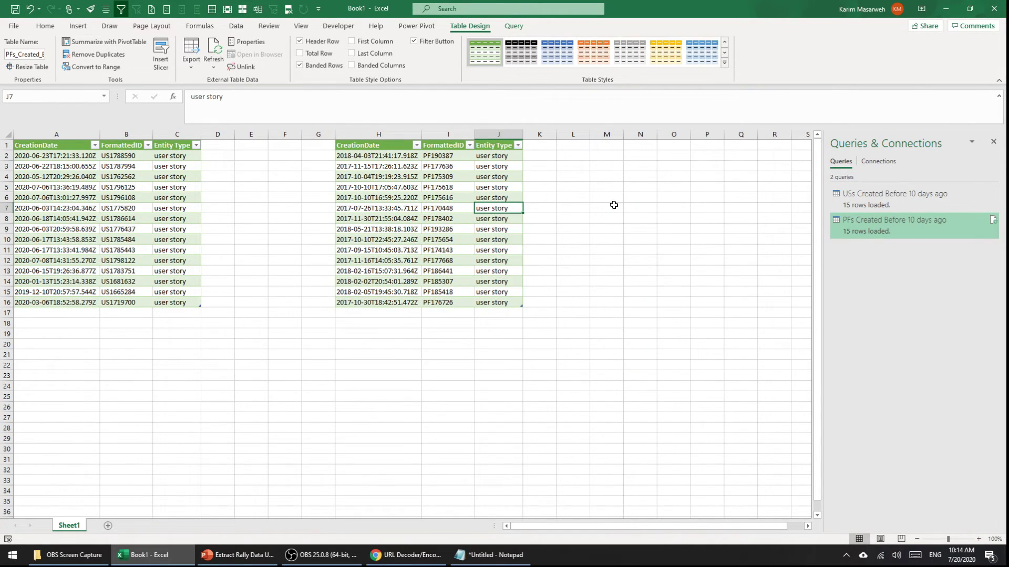
{"action": "double_click", "coordinate": [880, 224]}
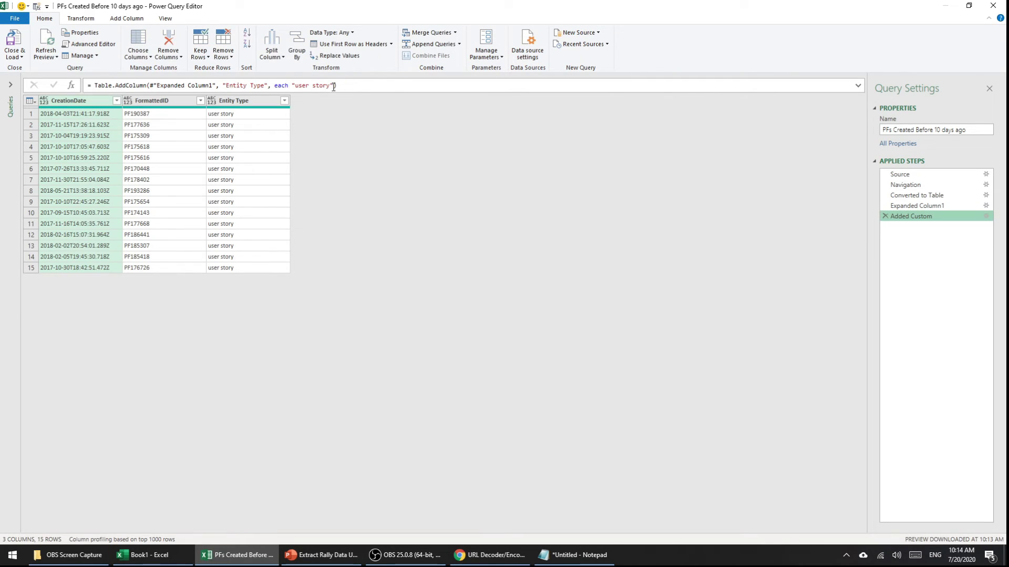
{"action": "left_click_drag", "start_coordinate": [331, 86], "coordinate": [302, 86]}
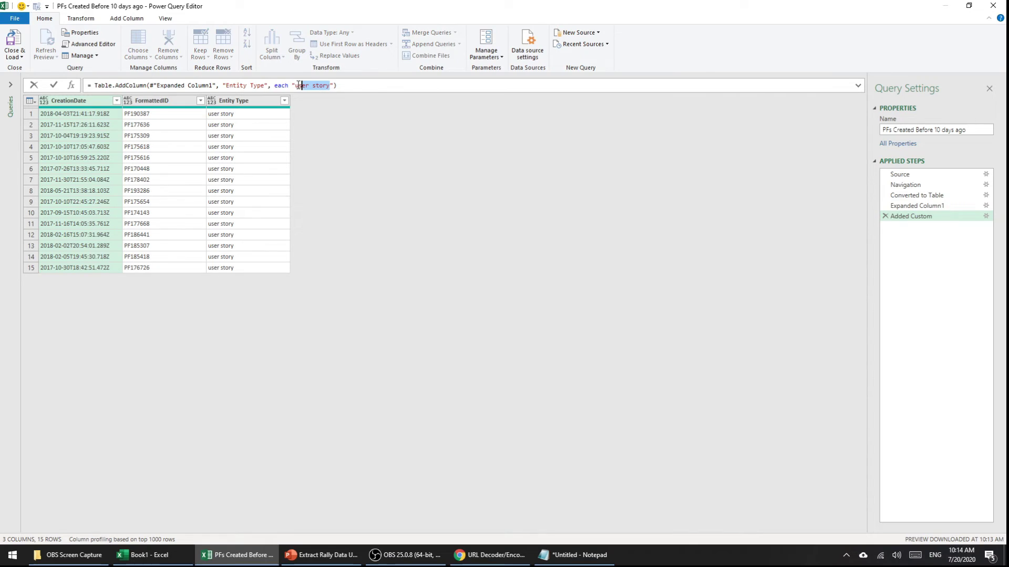
{"action": "left_click", "coordinate": [986, 216]}
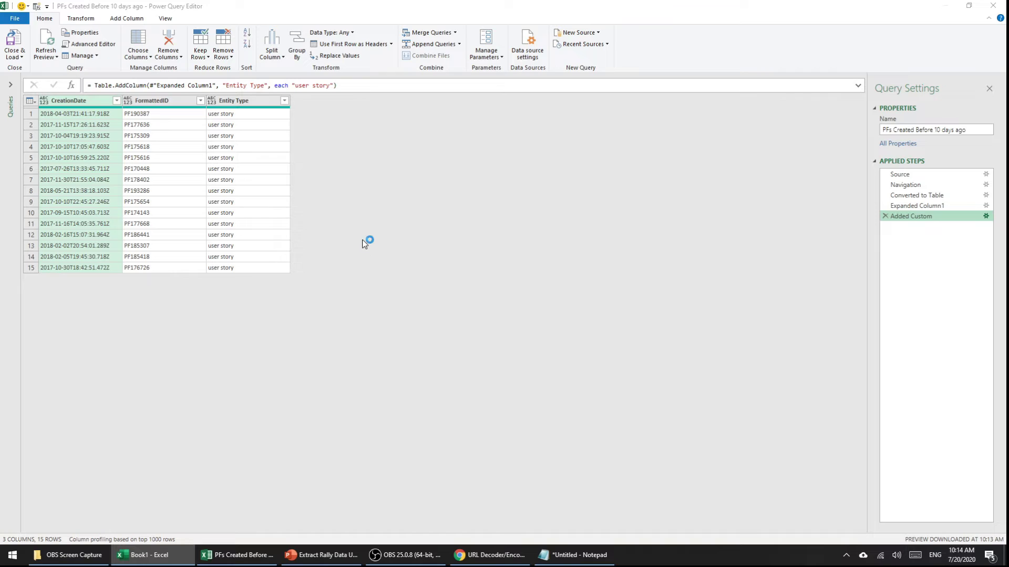
{"action": "left_click_drag", "start_coordinate": [381, 244], "coordinate": [347, 243]}
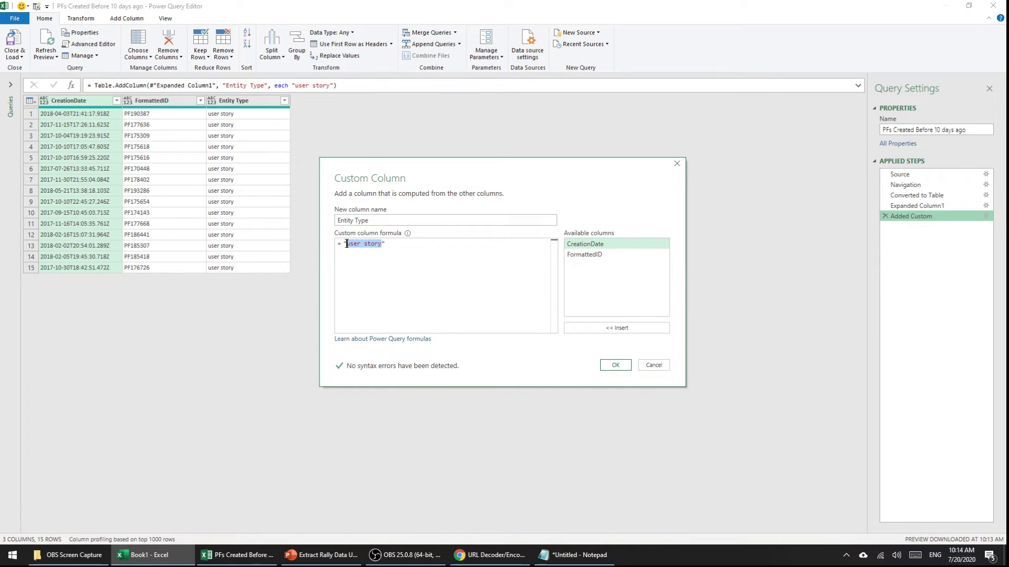
{"action": "type", "text": "feature"}
{"action": "left_click", "coordinate": [610, 365]}
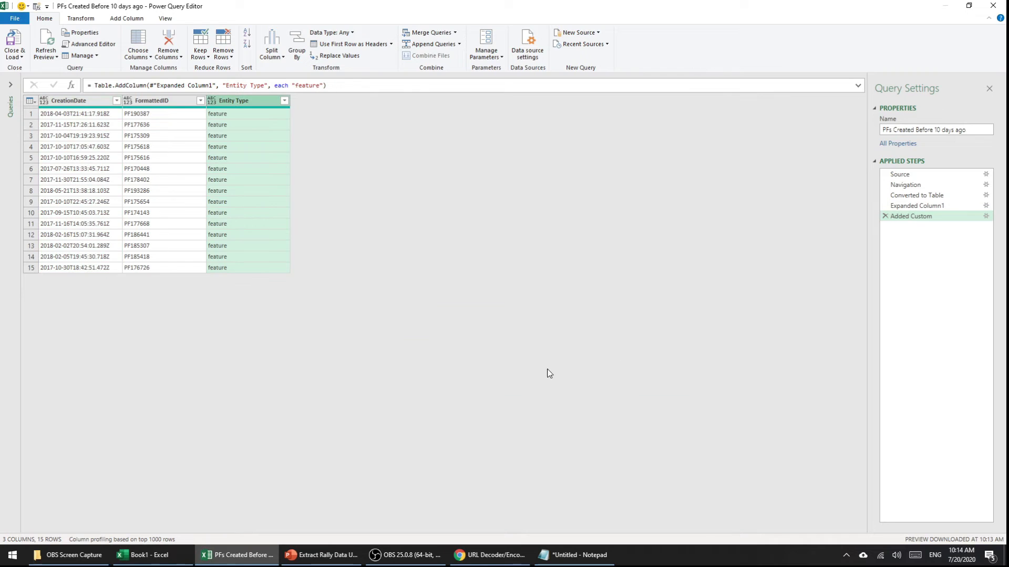
{"action": "left_click", "coordinate": [16, 52]}
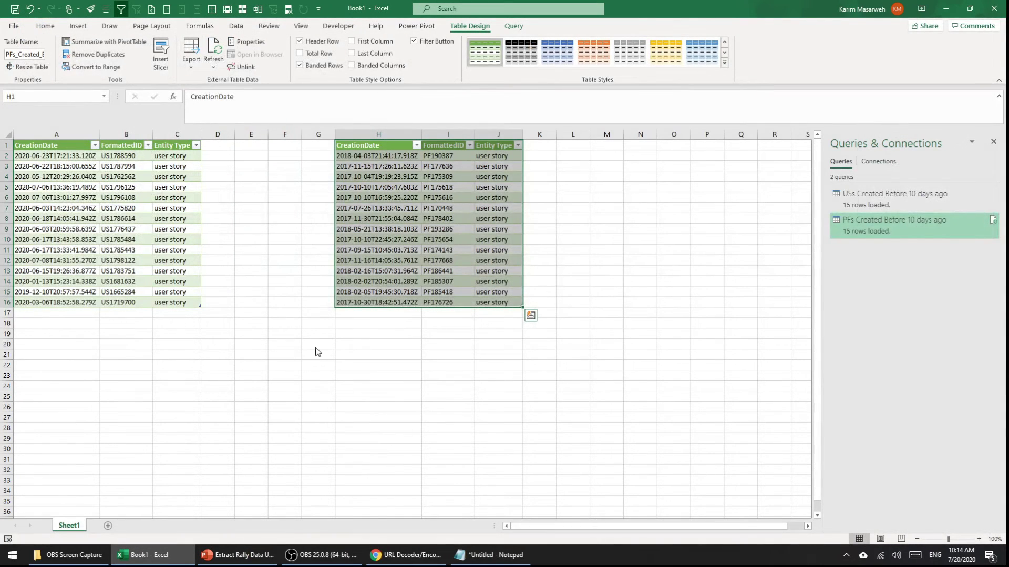
{"action": "left_click", "coordinate": [621, 159]}
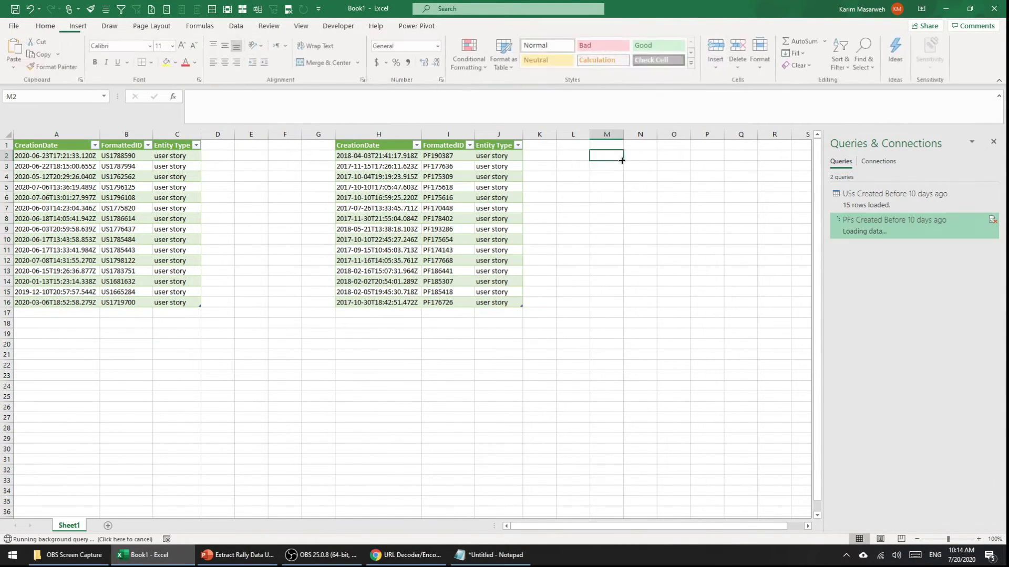
{"action": "left_click", "coordinate": [877, 203]}
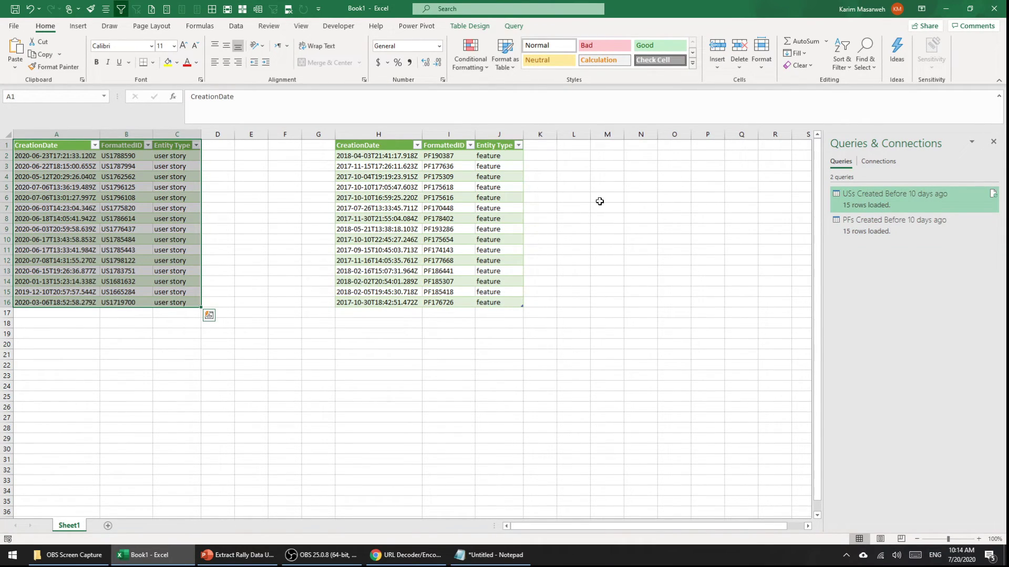
Step: Append the PFs Created Before 10 days ago query to the USs query, creating a 30-row Append1
{"action": "left_click", "coordinate": [449, 187]}
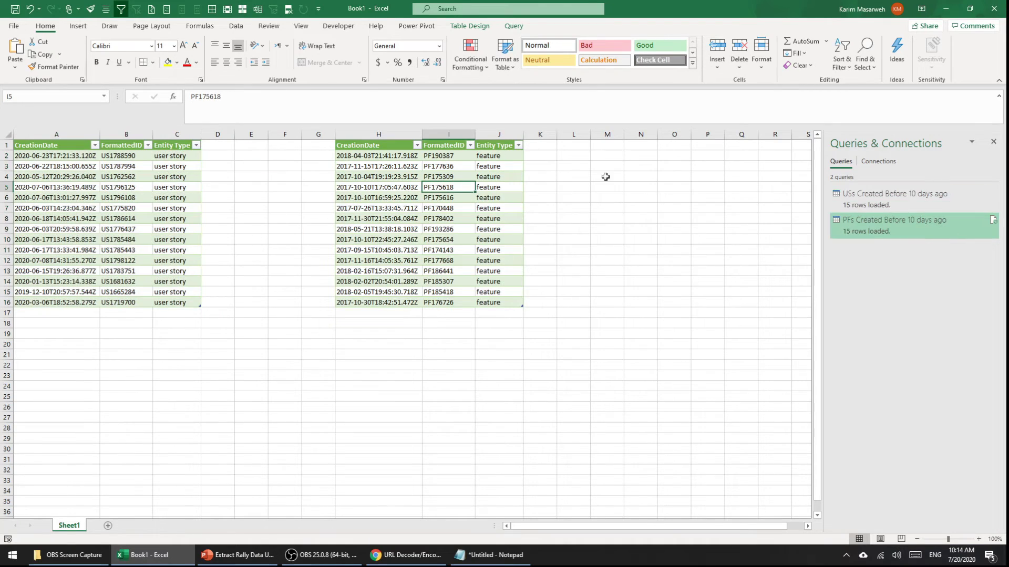
{"action": "right_click", "coordinate": [876, 203]}
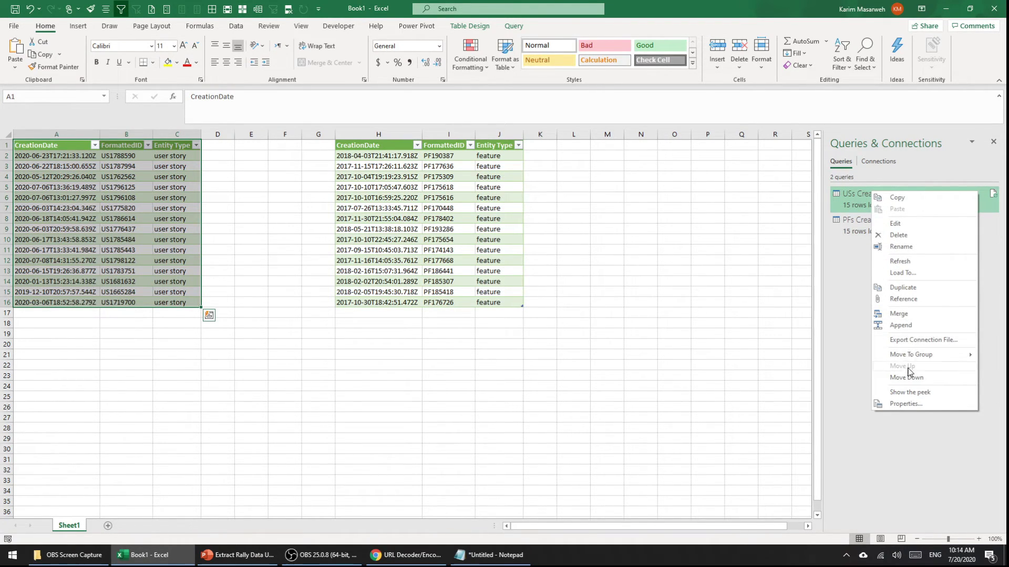
{"action": "left_click", "coordinate": [901, 326]}
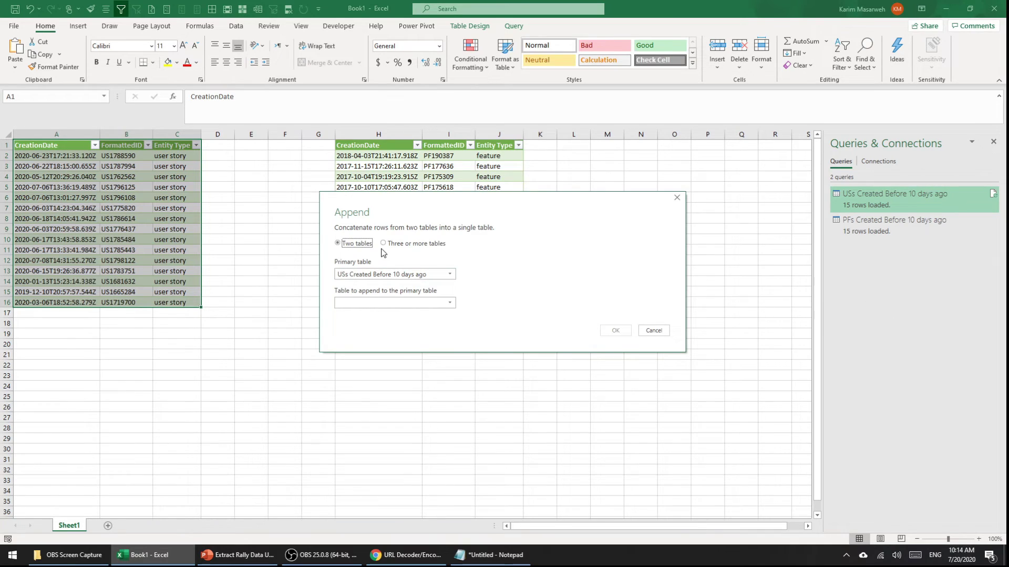
{"action": "left_click", "coordinate": [383, 302]}
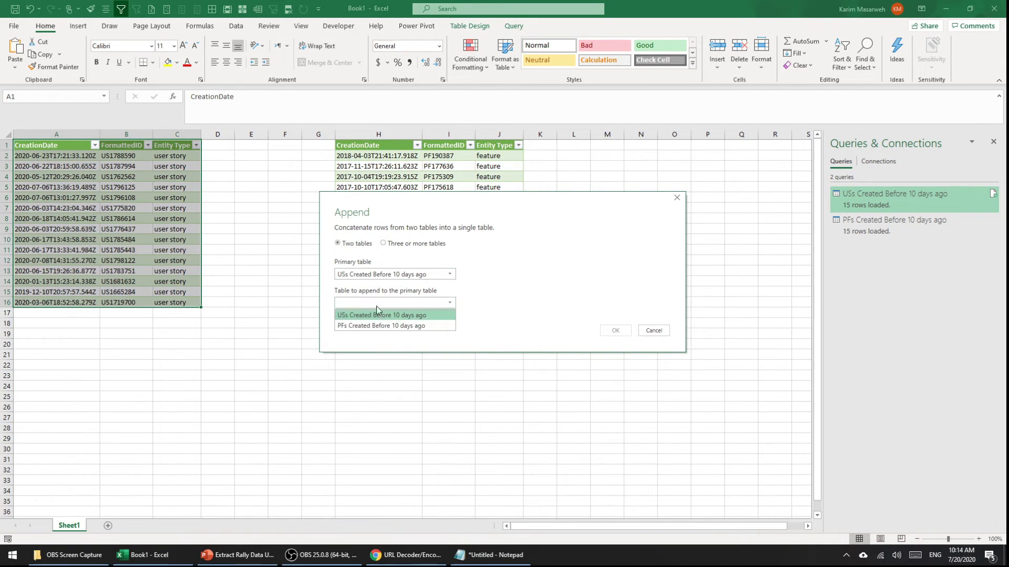
{"action": "left_click", "coordinate": [381, 325]}
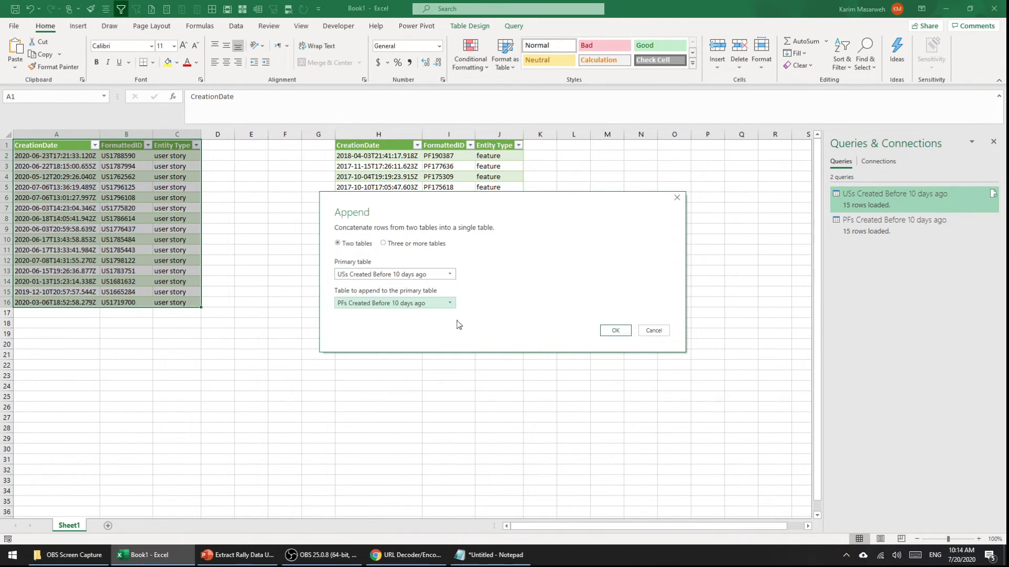
{"action": "left_click", "coordinate": [618, 333]}
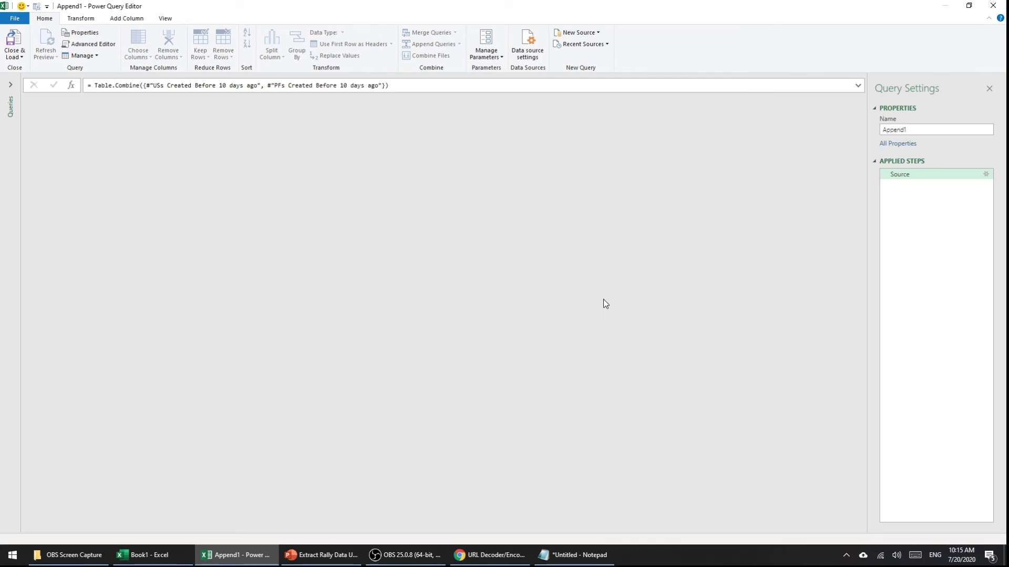
Step: Move the Entity Type column to the first position in the appended query
{"action": "left_click", "coordinate": [14, 54]}
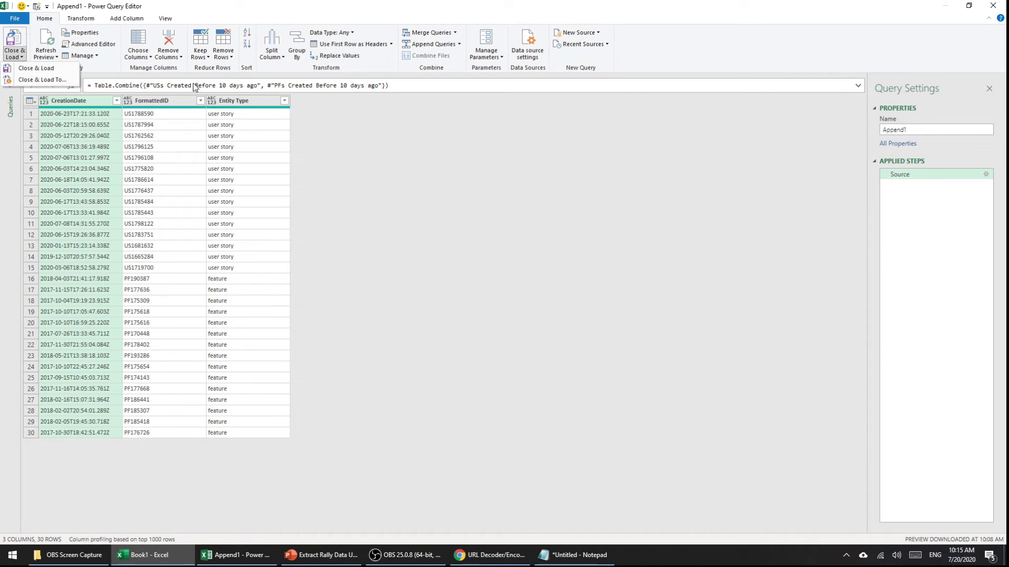
{"action": "left_click", "coordinate": [244, 100]}
{"action": "left_click_drag", "start_coordinate": [253, 99], "coordinate": [45, 102]}
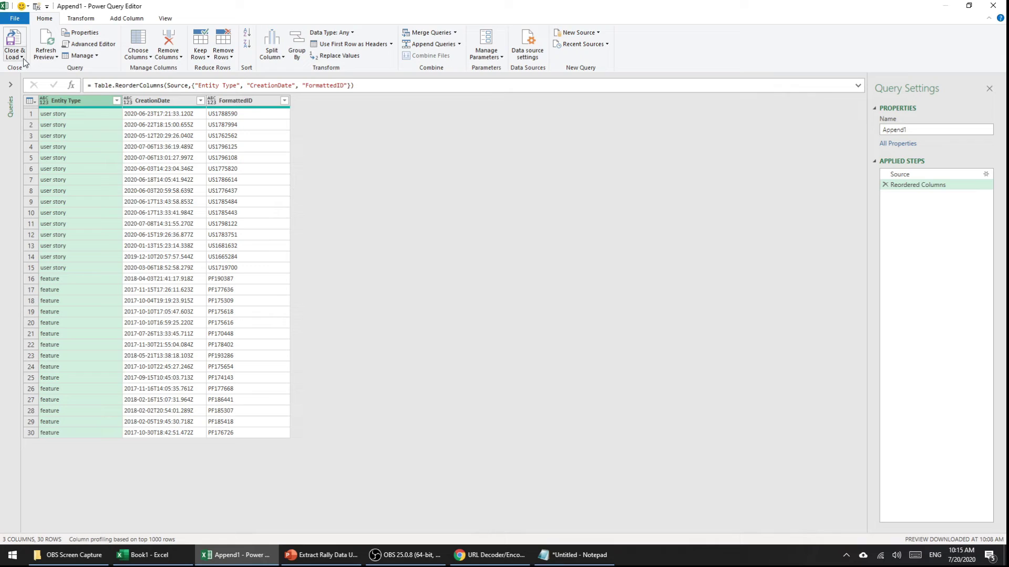
Step: Rename the combined query 'USs And Features' and load it with Close & Load To
{"action": "left_click", "coordinate": [914, 134]}
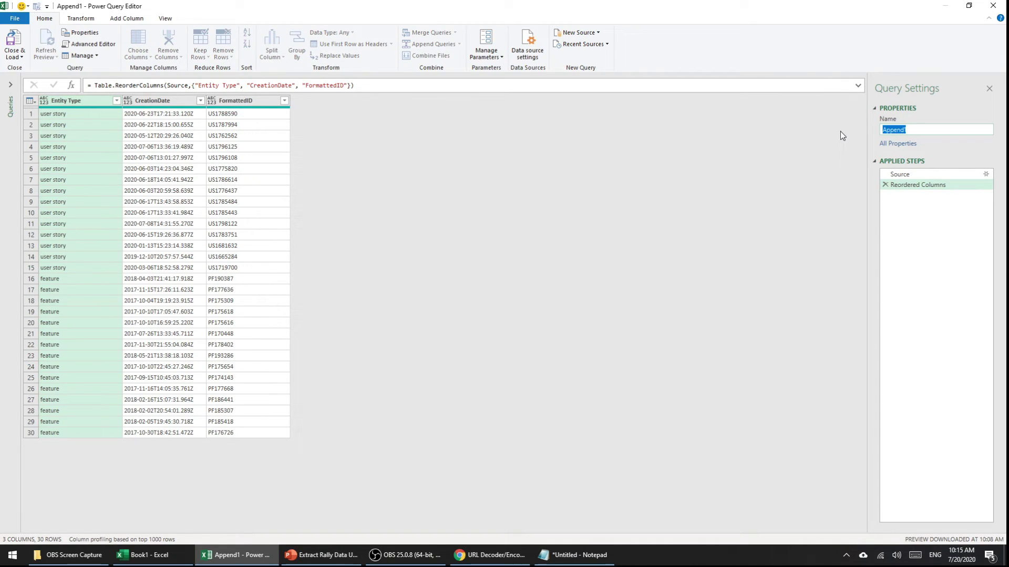
{"action": "type", "text": "US& And"}
{"action": "key", "text": "BackSpace"}
{"action": "key", "text": "BackSpace"}
{"action": "key", "text": "BackSpace"}
{"action": "key", "text": "BackSpace"}
{"action": "key", "text": "BackSpace"}
{"action": "type", "text": "s Ad"}
{"action": "key", "text": "BackSpace"}
{"action": "type", "text": "nd Features"}
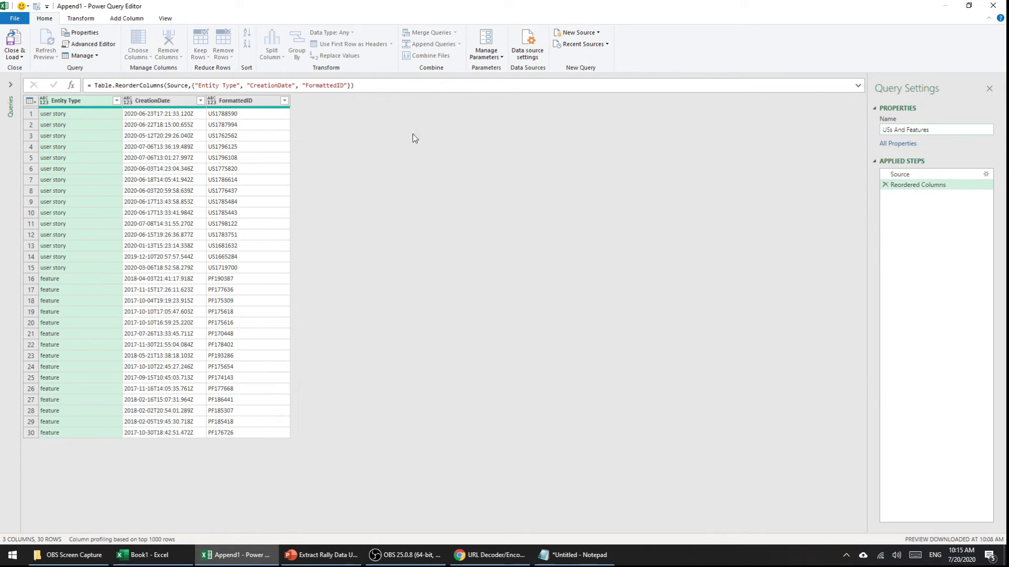
{"action": "left_click", "coordinate": [15, 55]}
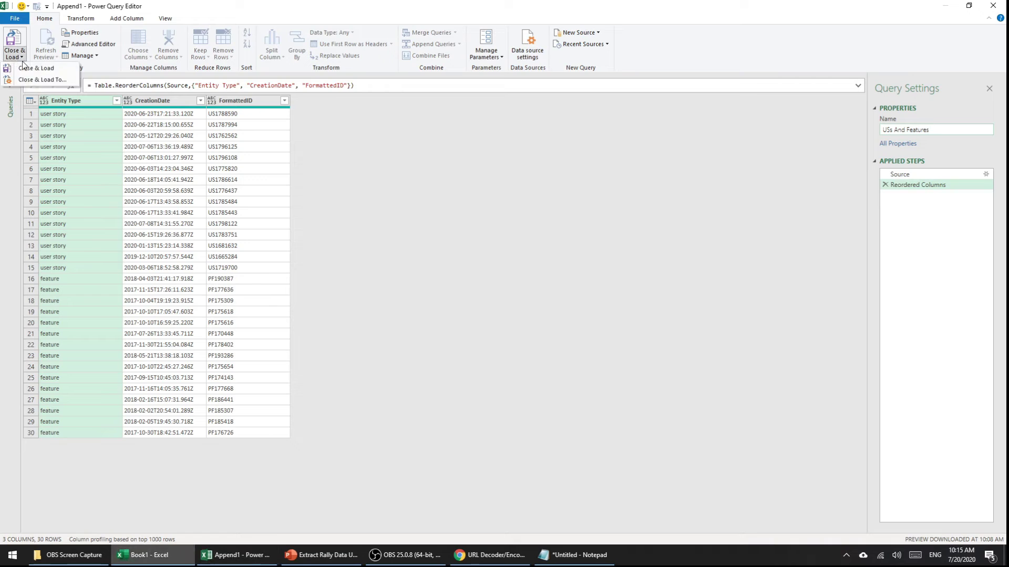
{"action": "left_click", "coordinate": [39, 80]}
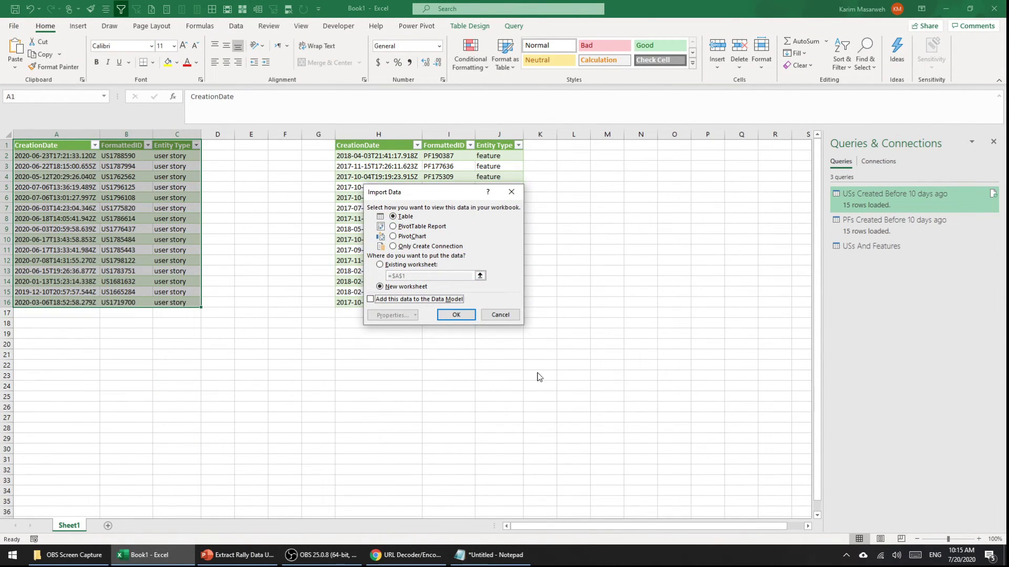
Step: Import USs And Features as a PivotTable Report on a new worksheet
{"action": "left_click", "coordinate": [418, 226]}
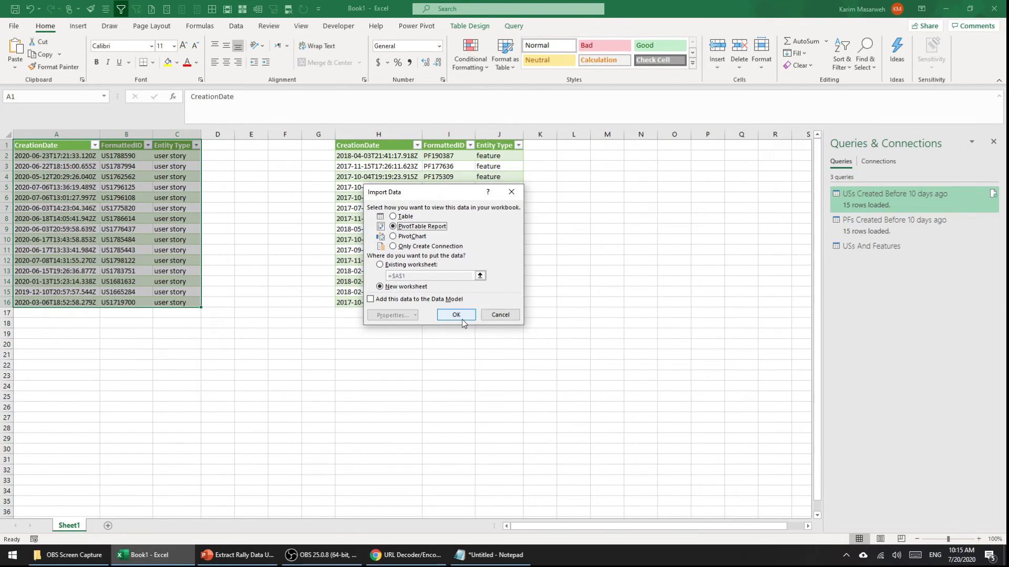
{"action": "left_click", "coordinate": [456, 315]}
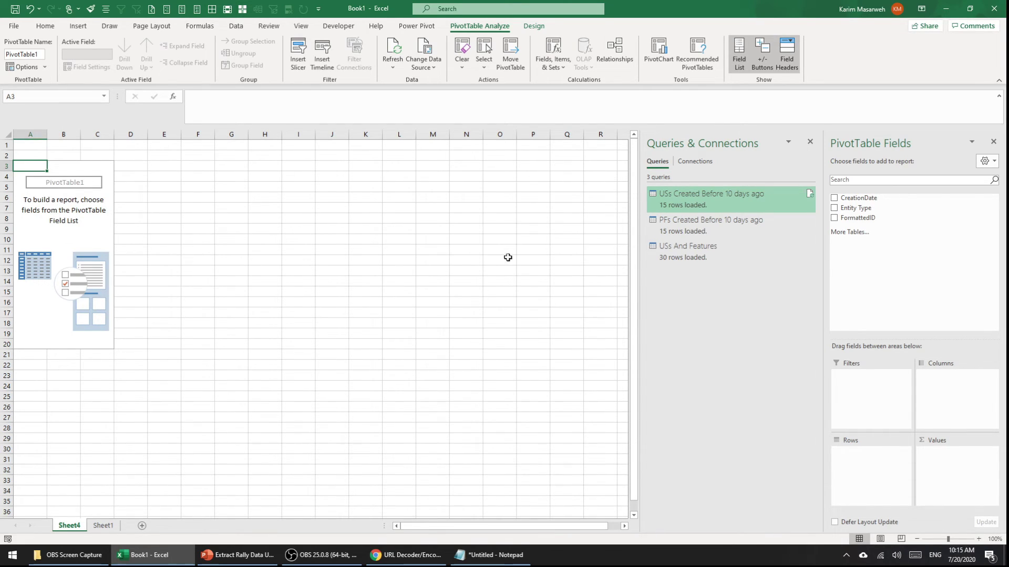
Step: Put Entity Type in the PivotTable rows and Count of FormattedID in Values
{"action": "mouse_move", "coordinate": [681, 252]}
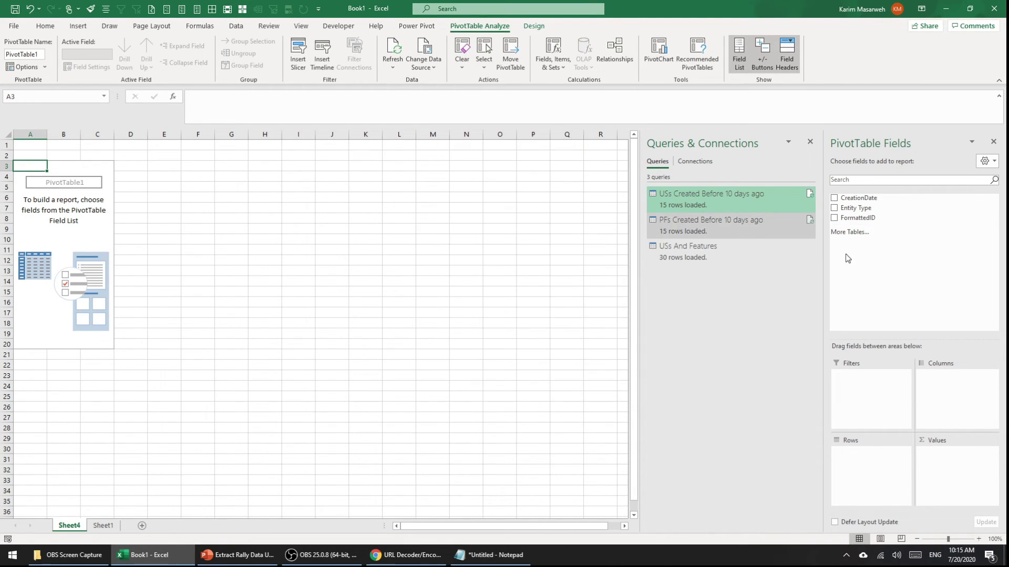
{"action": "left_click_drag", "start_coordinate": [856, 208], "coordinate": [870, 475]}
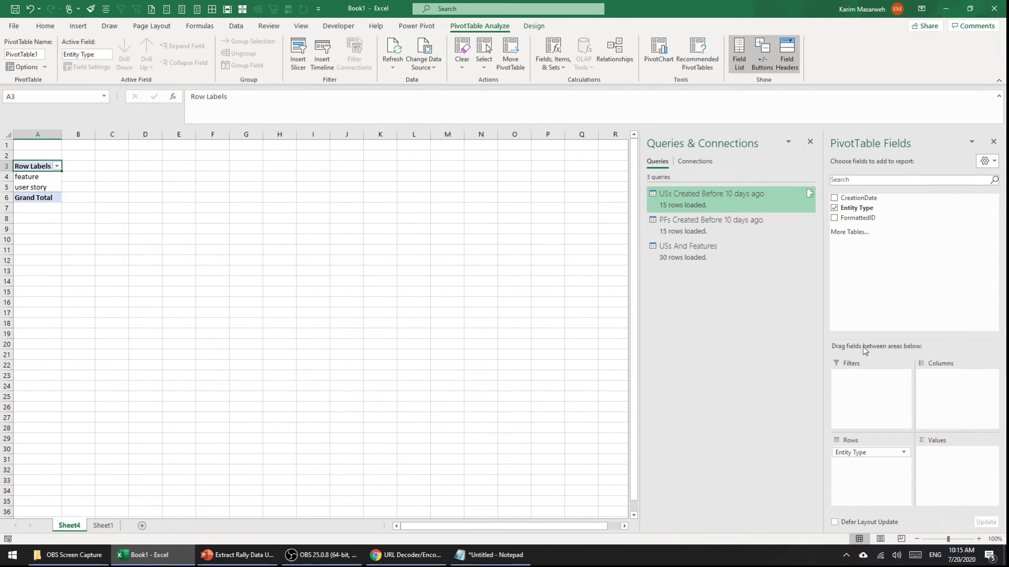
{"action": "left_click_drag", "start_coordinate": [857, 217], "coordinate": [975, 472]}
Step: Check the pivot counts: feature 15, user story 15
{"action": "left_click", "coordinate": [49, 177]}
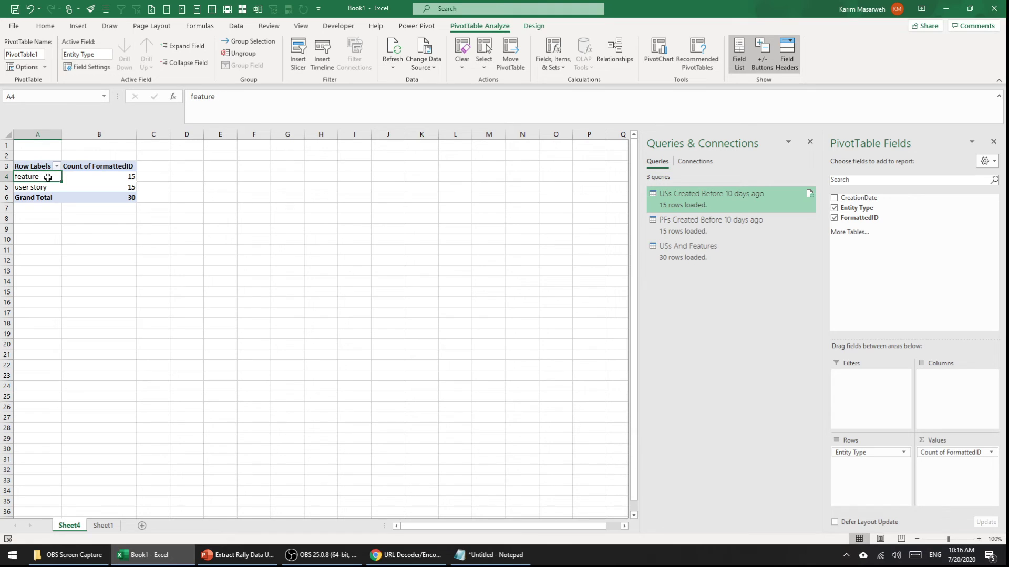
{"action": "left_click", "coordinate": [86, 176]}
{"action": "left_click", "coordinate": [85, 188]}
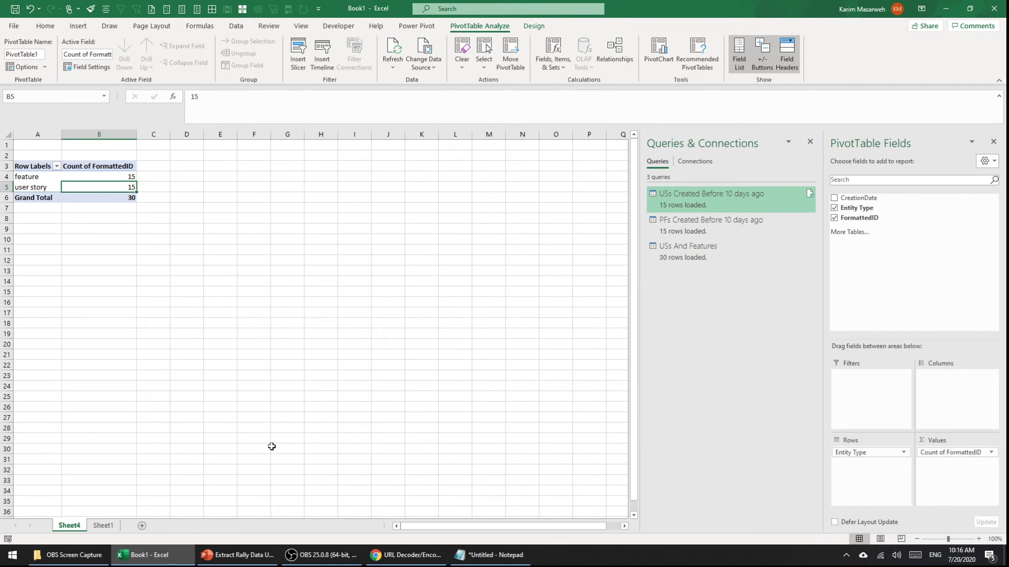
{"action": "left_click", "coordinate": [47, 177]}
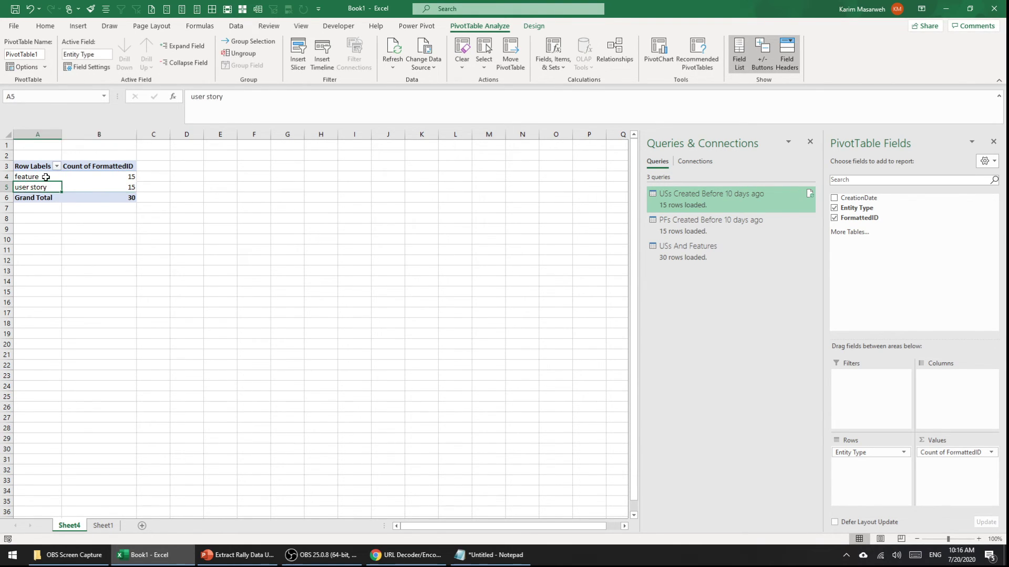
Step: Refresh the PivotTable data and select the USs And Features query
{"action": "right_click", "coordinate": [86, 177]}
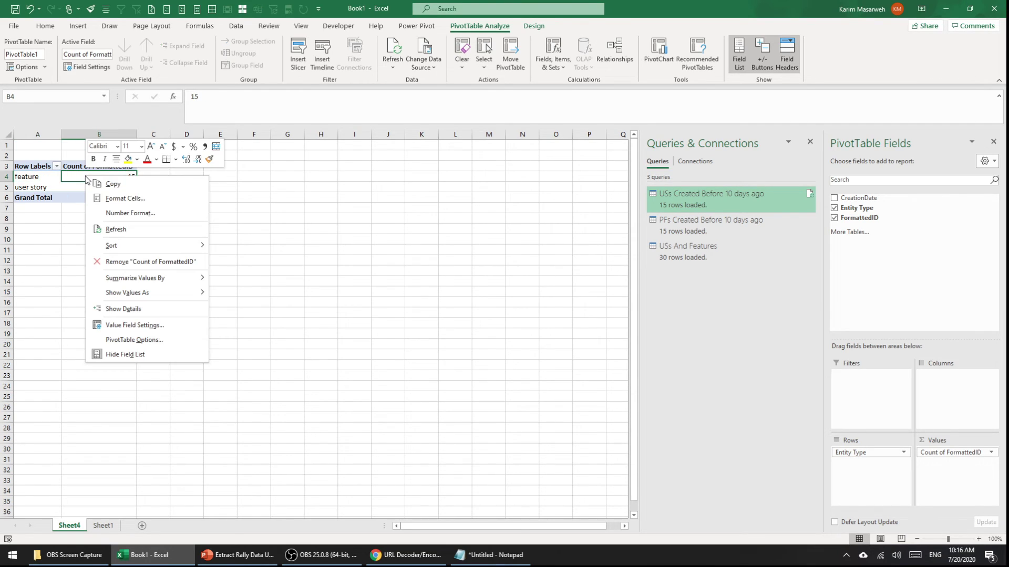
{"action": "left_click", "coordinate": [113, 234]}
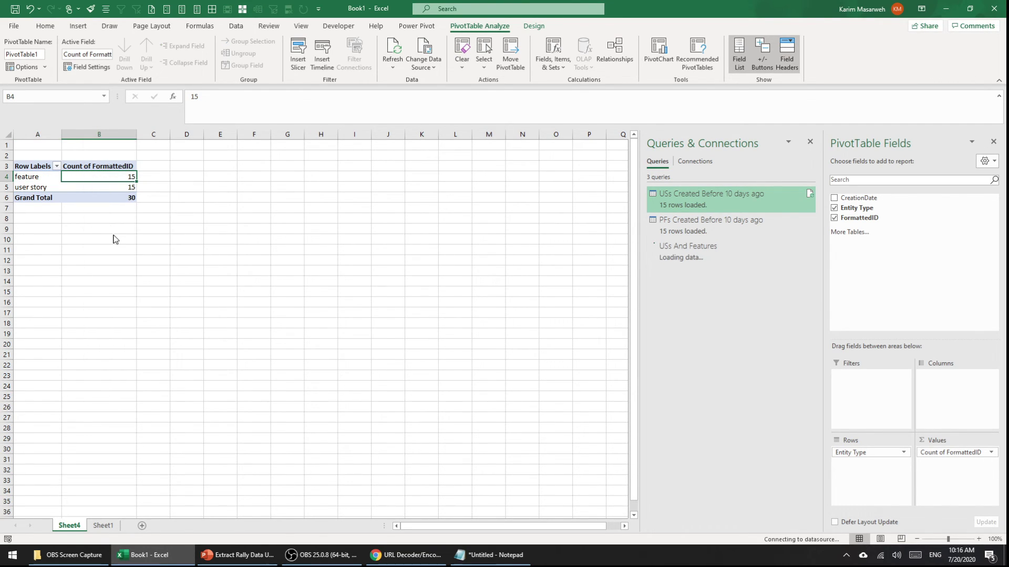
{"action": "left_click", "coordinate": [683, 253]}
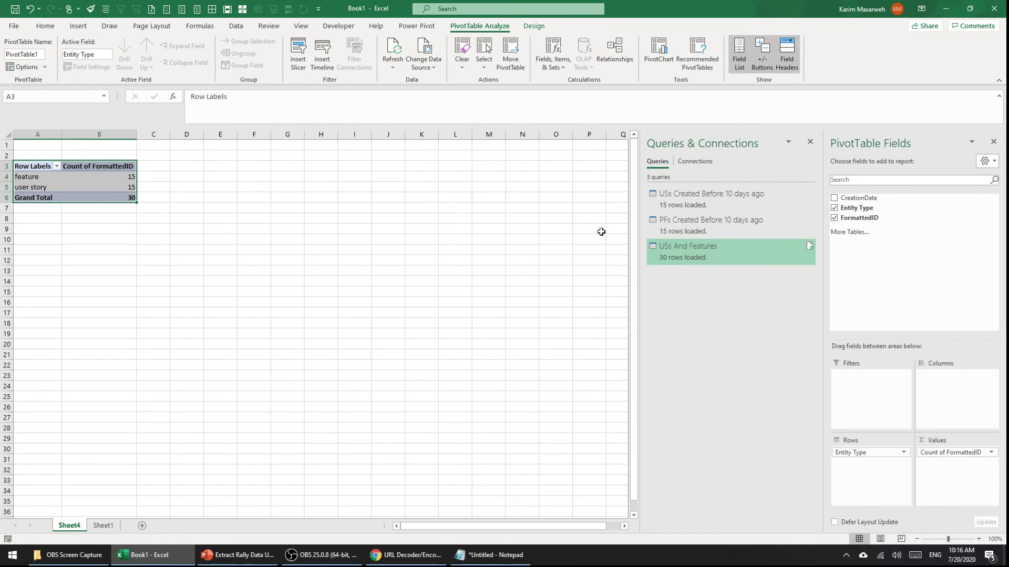
Step: Review the refreshed counts: feature 15, user story 15, 30 in total
{"action": "mouse_move", "coordinate": [690, 251]}
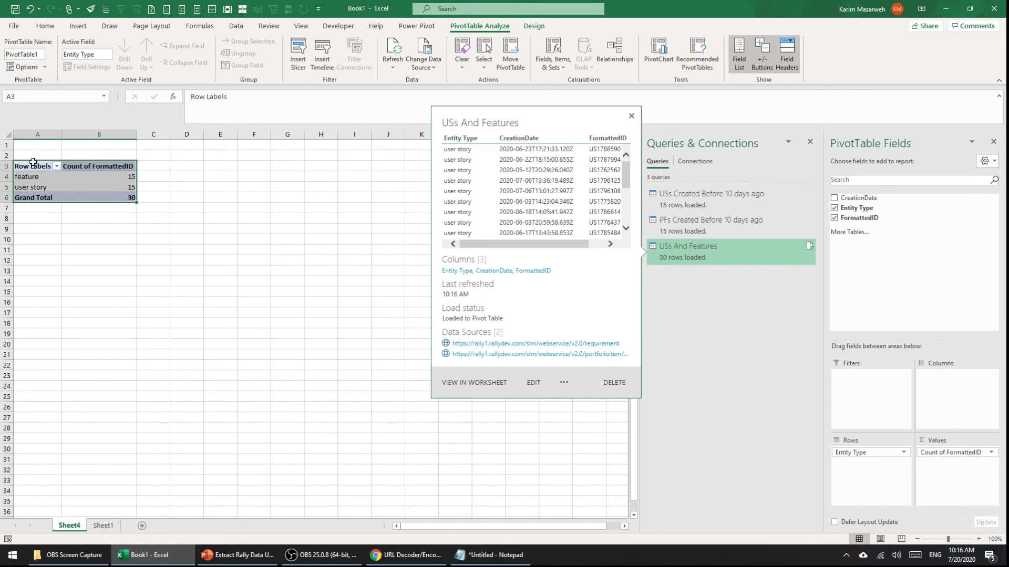
{"action": "left_click", "coordinate": [84, 179]}
{"action": "left_click", "coordinate": [38, 178]}
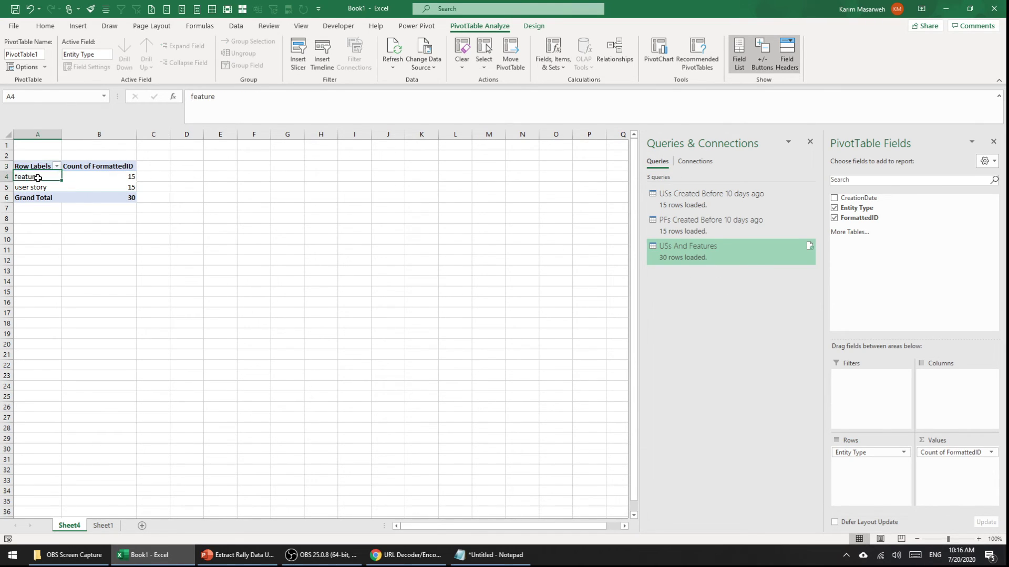
{"action": "left_click", "coordinate": [37, 166]}
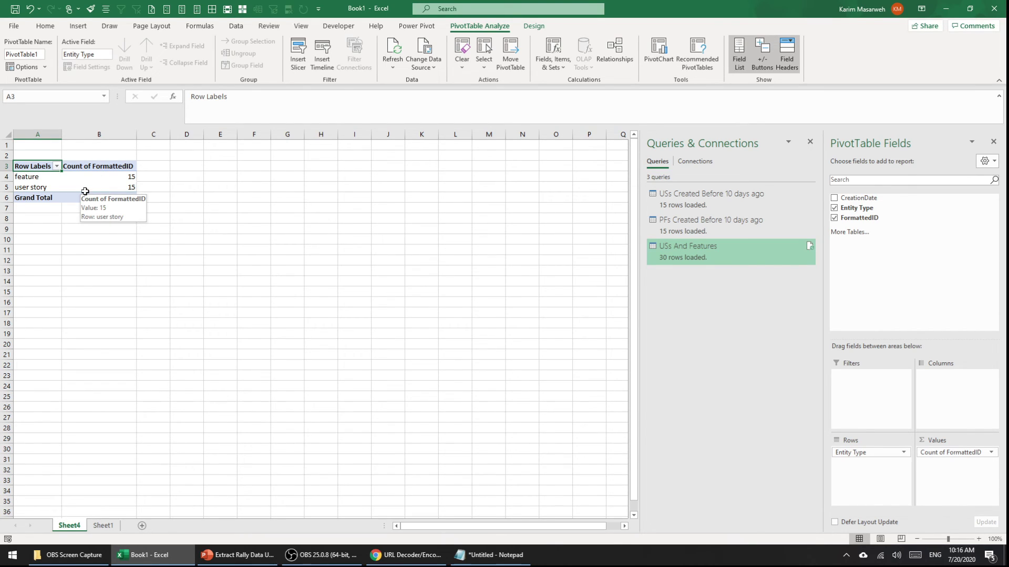
{"action": "left_click", "coordinate": [100, 189]}
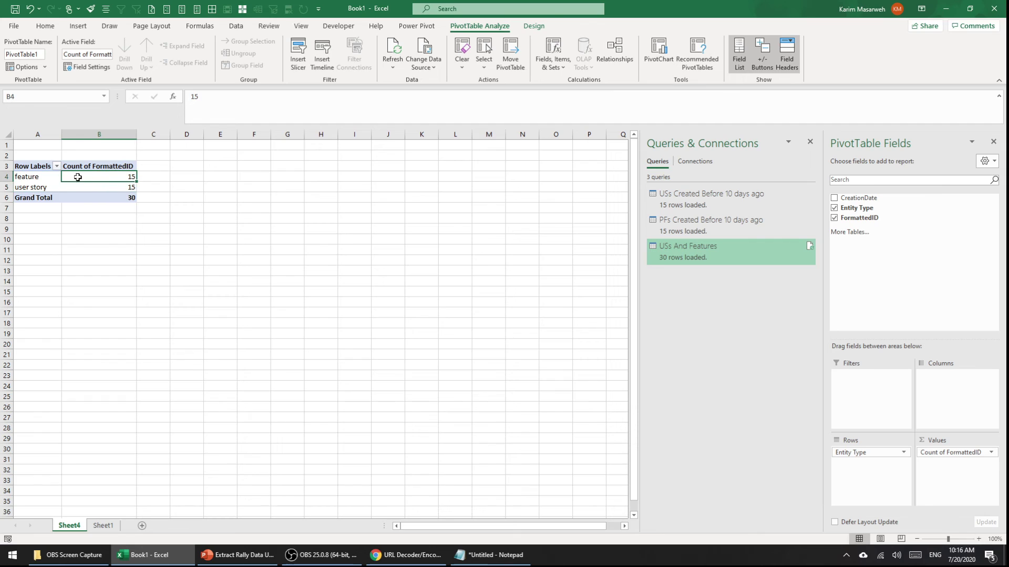
{"action": "left_click", "coordinate": [36, 177]}
{"action": "left_click", "coordinate": [35, 166]}
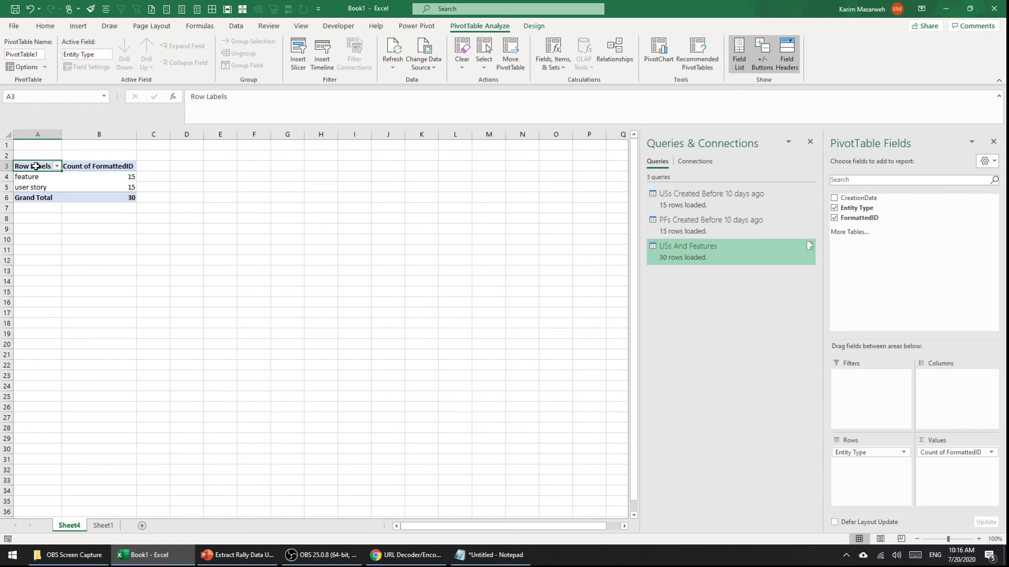